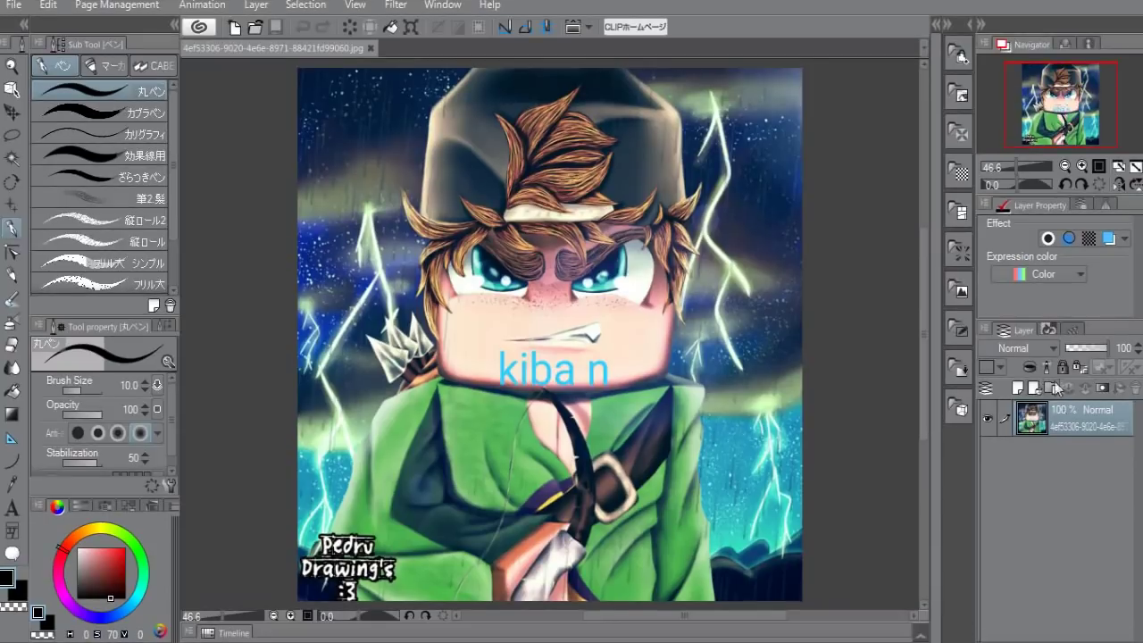
Add a new blank Layer 1 above the chibi reference artwork.
left_click(1018, 388)
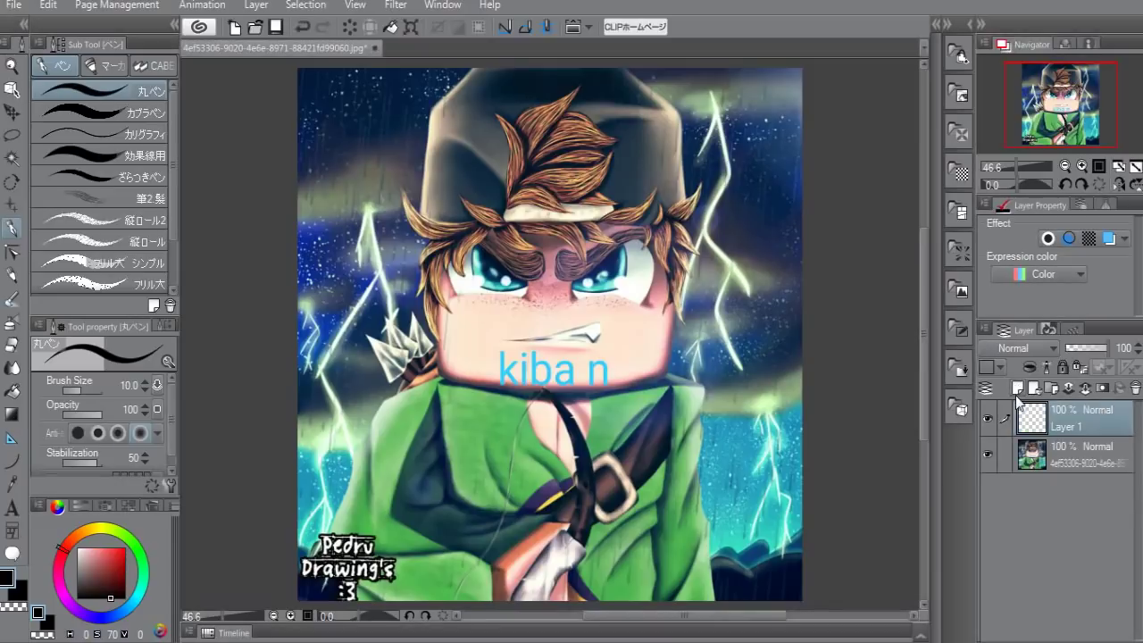
Switch the colour to red and circle both shoulders and the belt buckle area.
key("x")
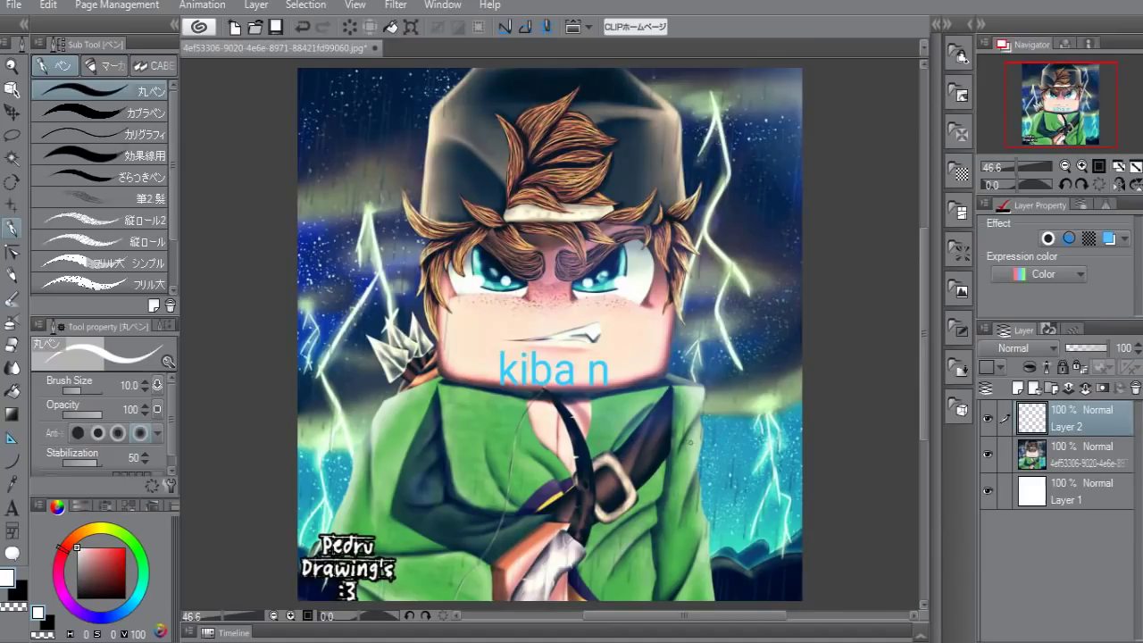
left_click(125, 546)
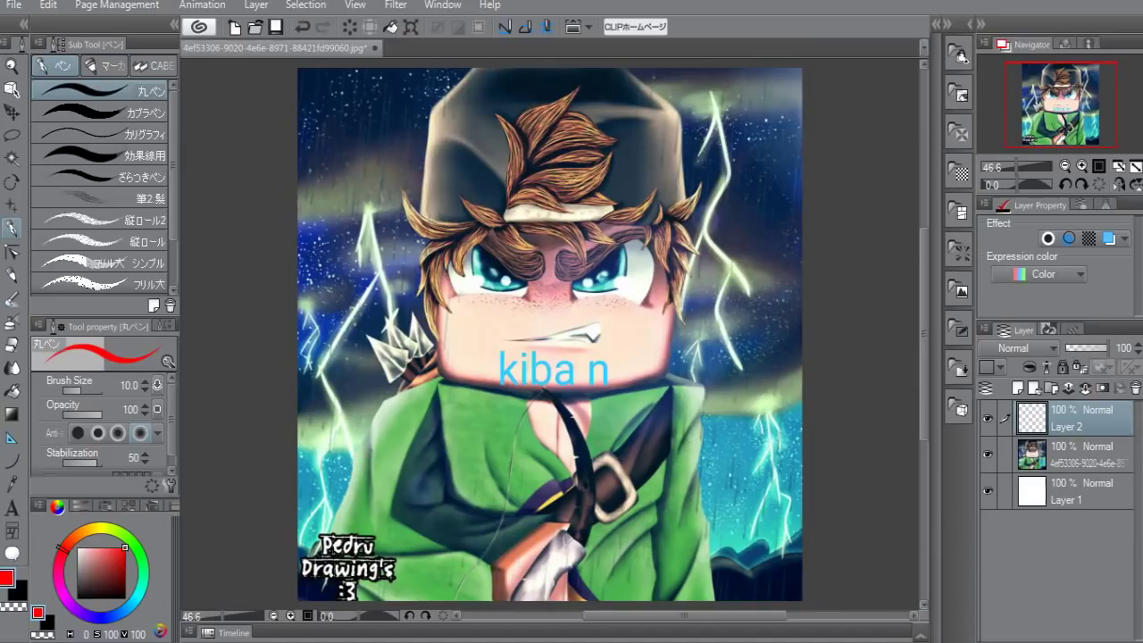
mouse_move(710, 386)
left_mouse_down()
mouse_move(678, 420)
mouse_move(725, 387)
mouse_move(674, 427)
left_mouse_up()
mouse_move(571, 444)
left_mouse_down()
mouse_move(562, 536)
mouse_move(561, 455)
left_mouse_up()
mouse_move(381, 404)
left_mouse_down()
mouse_move(393, 398)
mouse_move(333, 478)
left_mouse_up()
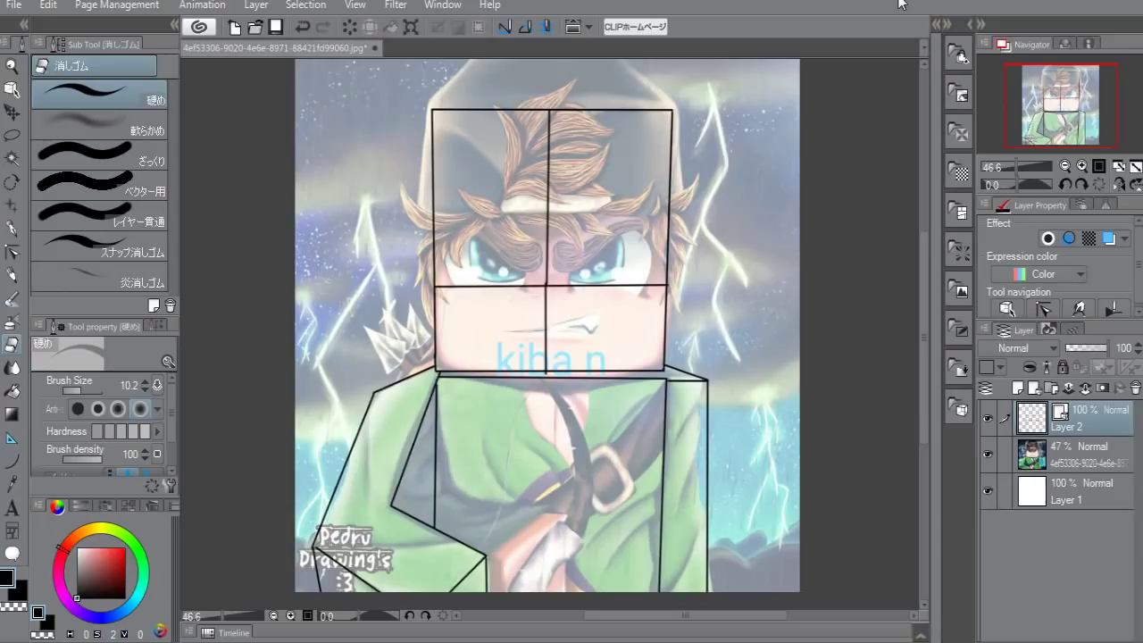
Compare the guides with the reference, then show shirt photo 29c1ca652e.jpg with pure red selected.
left_click(987, 454)
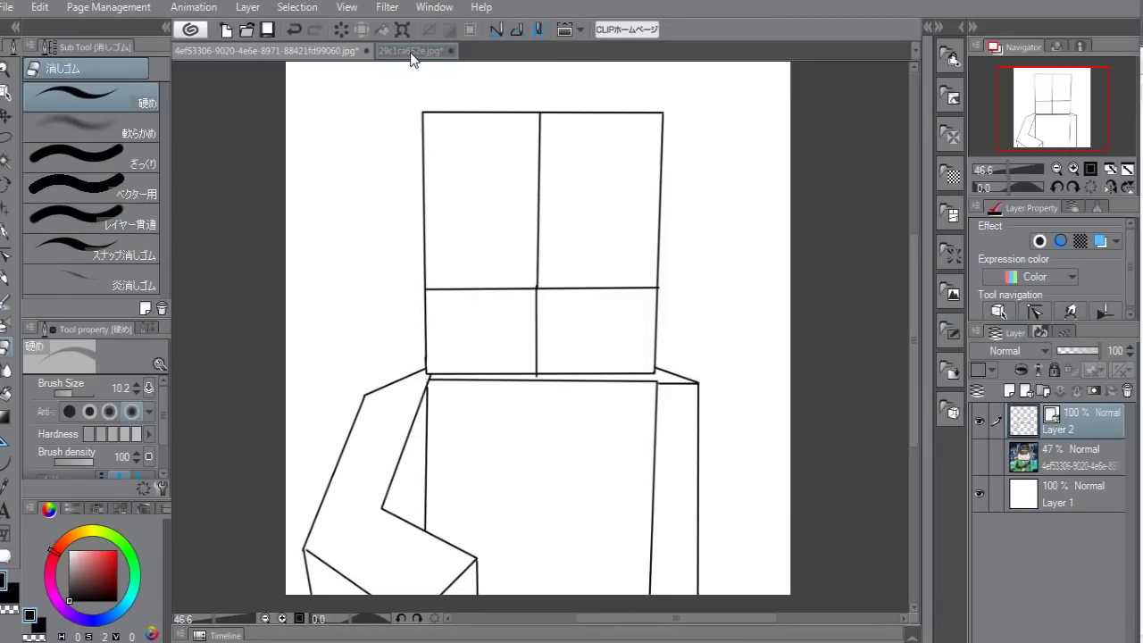
left_click(416, 52)
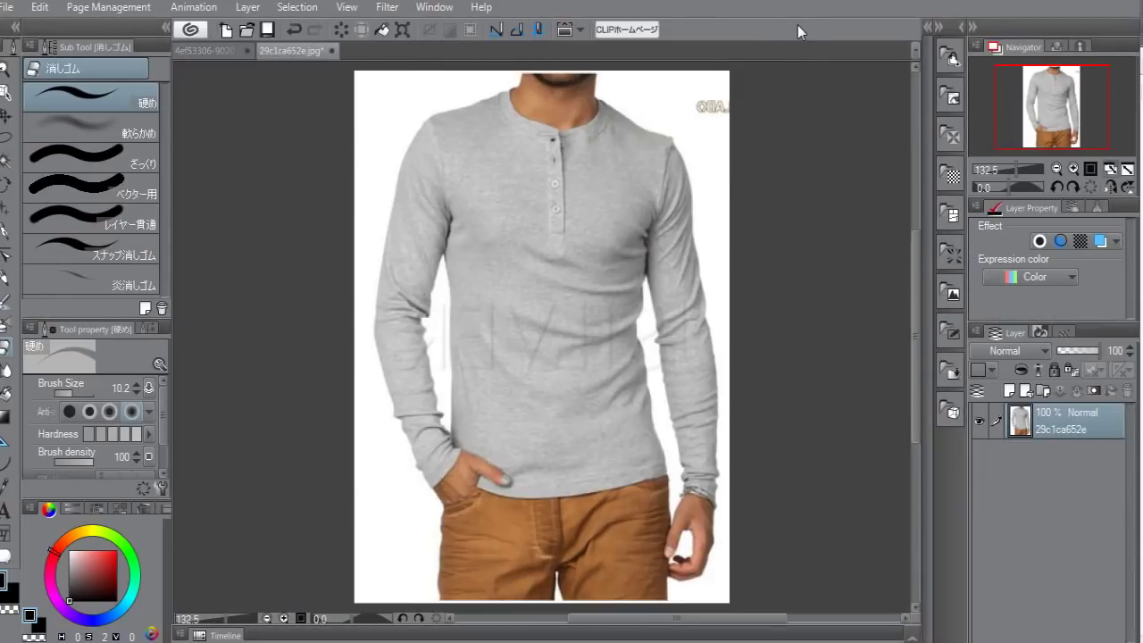
left_click(196, 54)
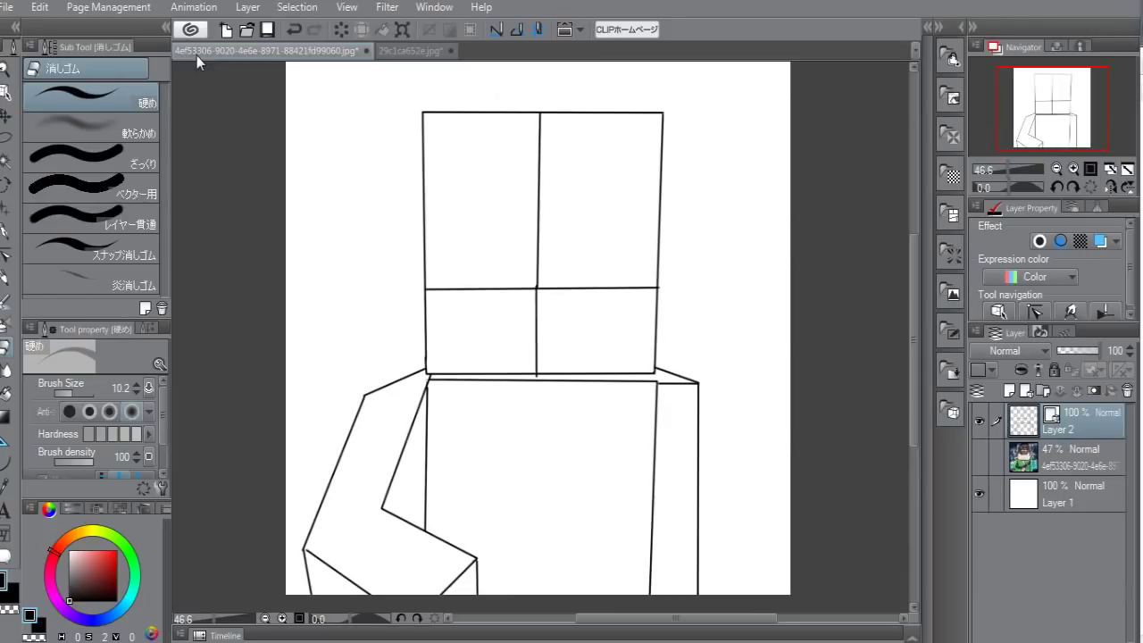
left_click(980, 458)
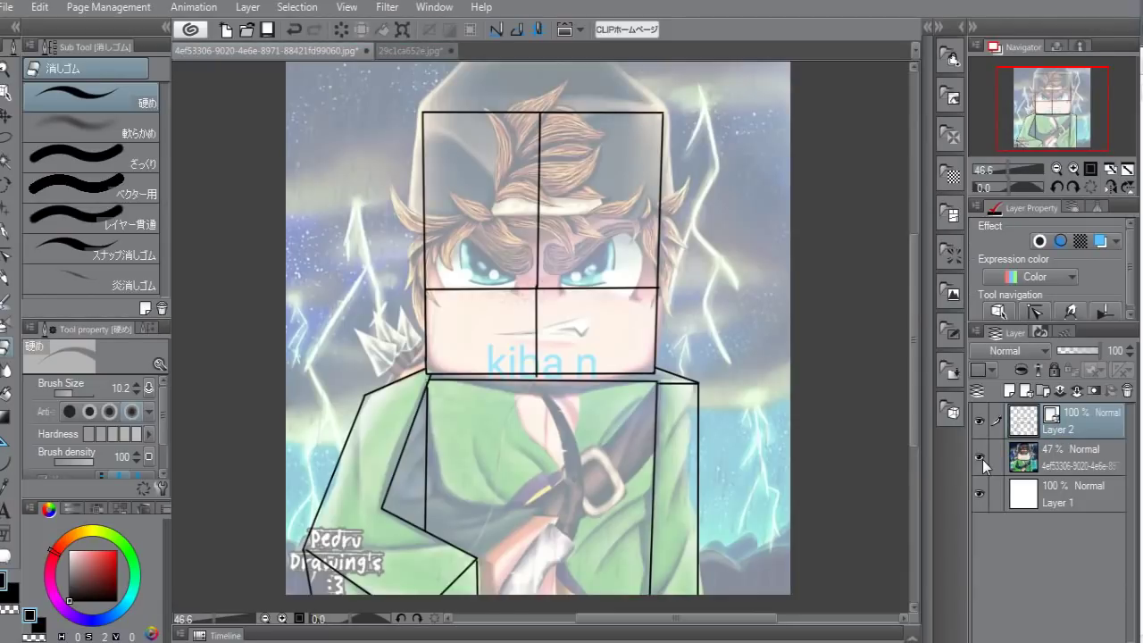
left_click(416, 51)
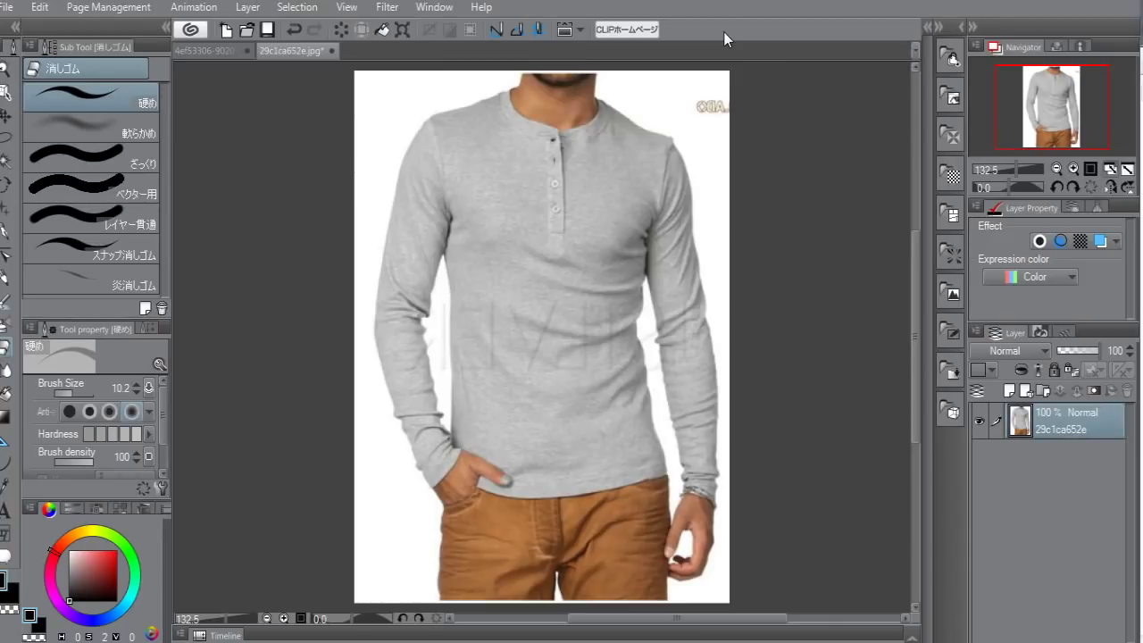
left_click_drag(117, 578, 116, 551)
On a new layer, circle the shoulders, chest and arms in red and outline the abdomen.
key("p")
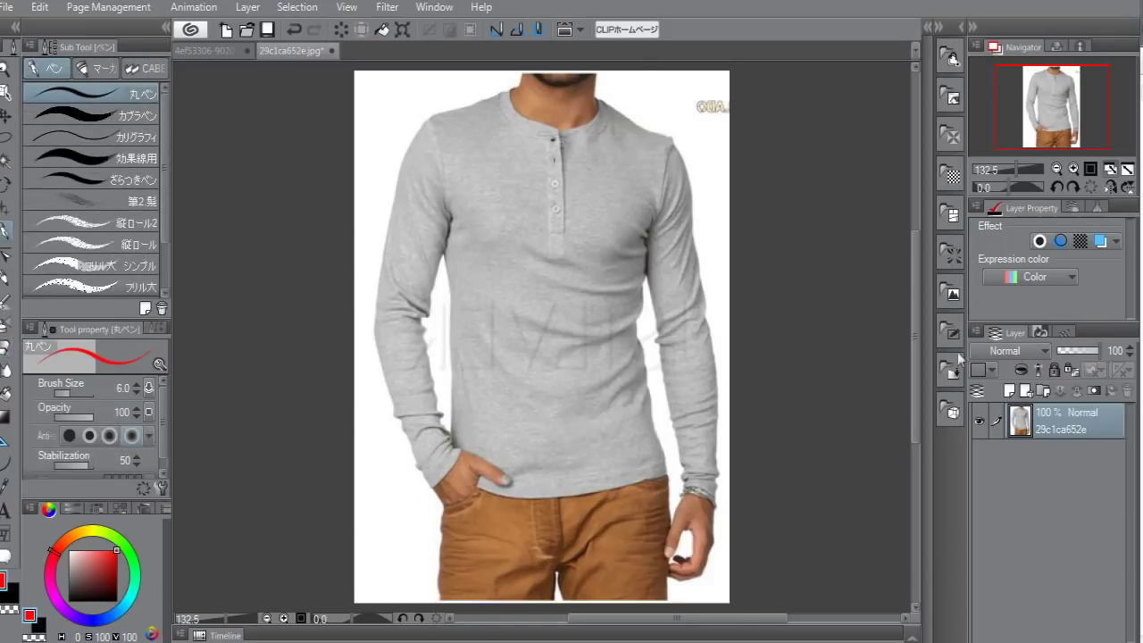
left_click(1009, 393)
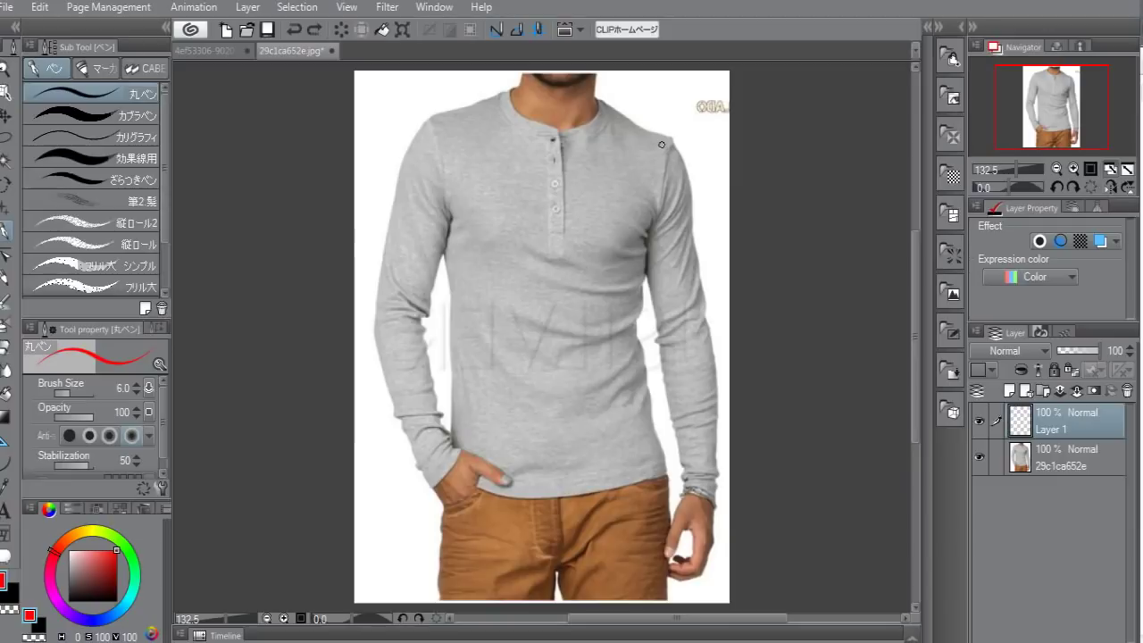
mouse_move(433, 135)
left_mouse_down()
mouse_move(499, 91)
mouse_move(401, 132)
mouse_move(434, 135)
left_mouse_up()
mouse_move(611, 118)
left_mouse_down()
mouse_move(667, 103)
mouse_move(597, 134)
left_mouse_up()
mouse_move(647, 259)
left_mouse_down()
mouse_move(665, 318)
mouse_move(650, 254)
mouse_move(645, 295)
left_mouse_up()
mouse_move(489, 148)
left_mouse_down()
mouse_move(519, 254)
mouse_move(489, 148)
left_mouse_up()
mouse_move(611, 162)
left_mouse_down()
mouse_move(590, 256)
mouse_move(631, 163)
mouse_move(592, 165)
left_mouse_up()
left_click_drag(415, 208, 420, 210)
mouse_move(460, 266)
left_mouse_down()
mouse_move(564, 442)
mouse_move(630, 366)
mouse_move(619, 264)
mouse_move(460, 266)
left_mouse_up()
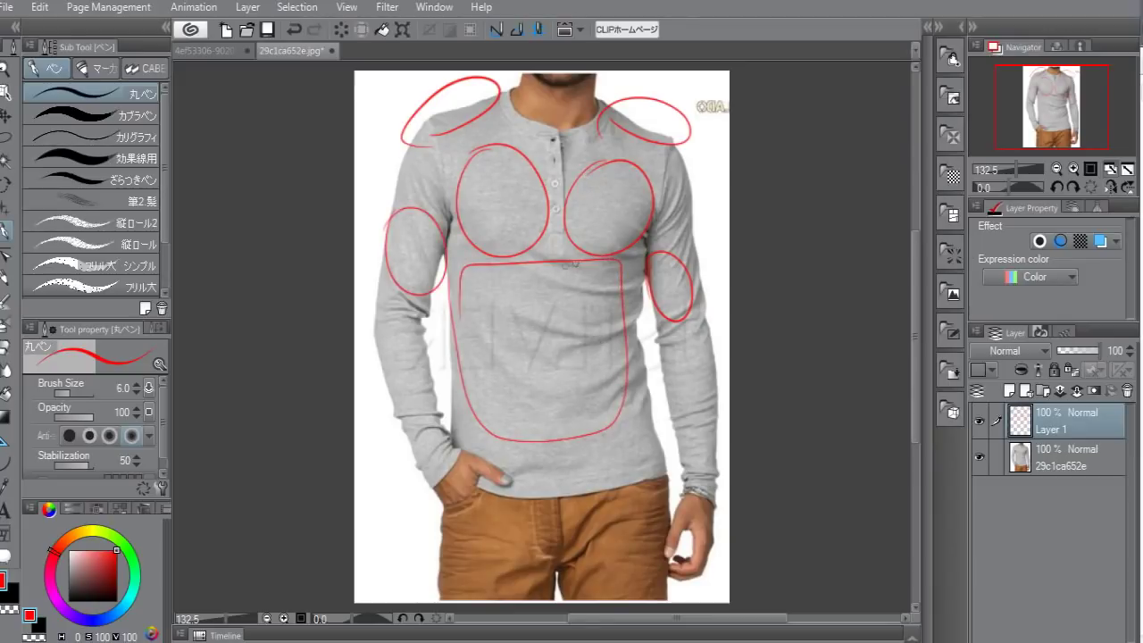
Add check marks to the chest circles, cross out the arms and stomach, then hide the markings.
left_click_drag(657, 118, 630, 184)
mouse_move(459, 106)
left_mouse_down()
mouse_move(488, 197)
mouse_move(502, 179)
left_mouse_up()
left_click_drag(410, 236, 417, 262)
left_click_drag(401, 249, 428, 258)
left_click_drag(657, 287, 677, 275)
left_click_drag(561, 327, 540, 357)
left_click_drag(536, 338, 587, 359)
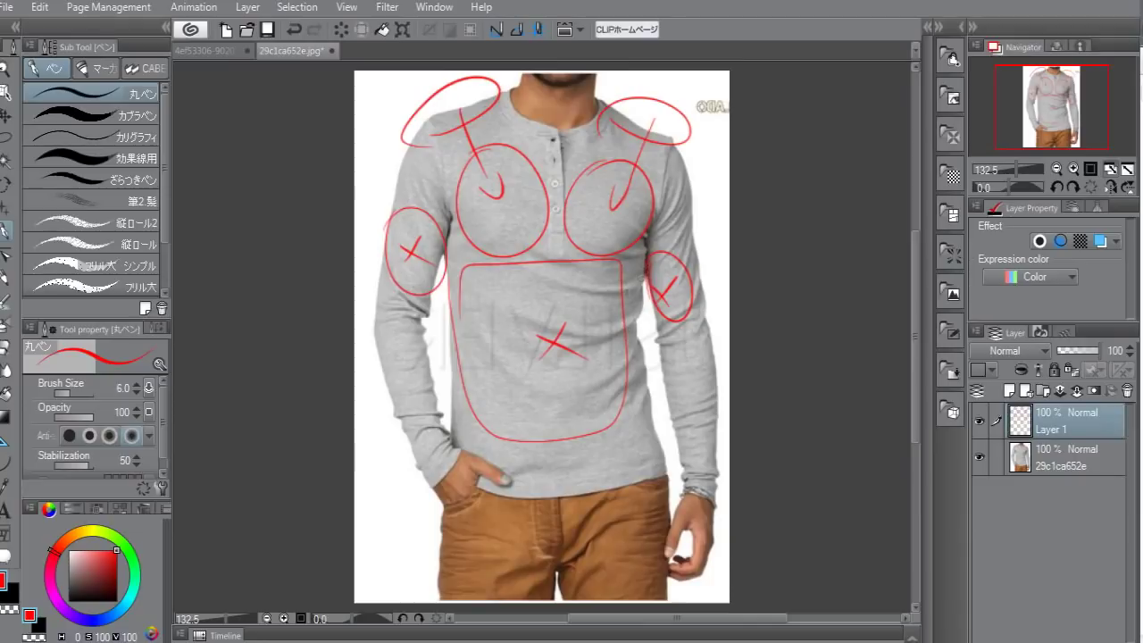
left_click(980, 421)
On a new visible layer, trace the left sleeve's edge, shoulder seam and elbow fold in red.
left_click(1010, 390)
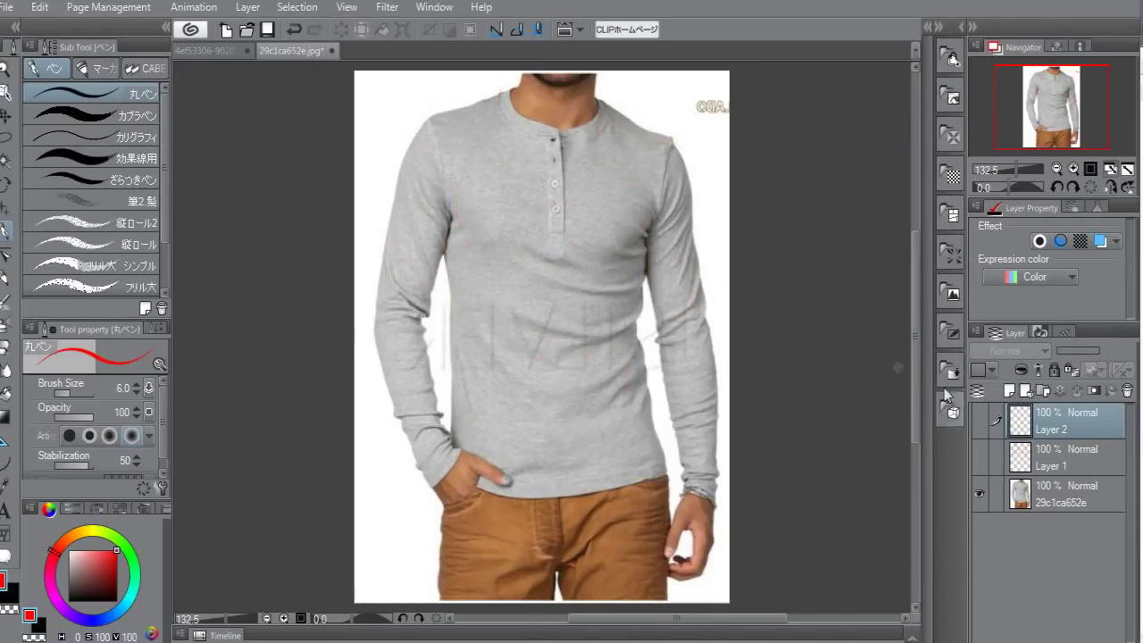
left_click(981, 420)
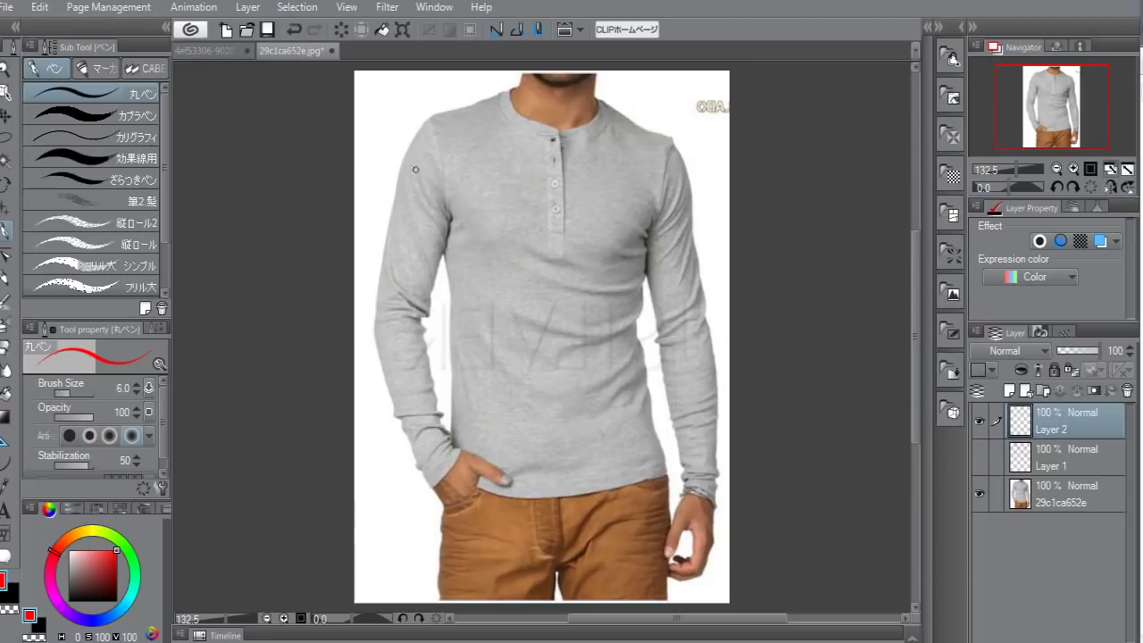
left_click_drag(424, 133, 434, 293)
mouse_move(421, 133)
left_mouse_down()
mouse_move(419, 305)
mouse_move(379, 295)
mouse_move(379, 320)
left_mouse_up()
mouse_move(417, 119)
left_mouse_down()
mouse_move(369, 198)
mouse_move(372, 312)
mouse_move(416, 109)
mouse_move(383, 146)
mouse_move(397, 125)
left_mouse_up()
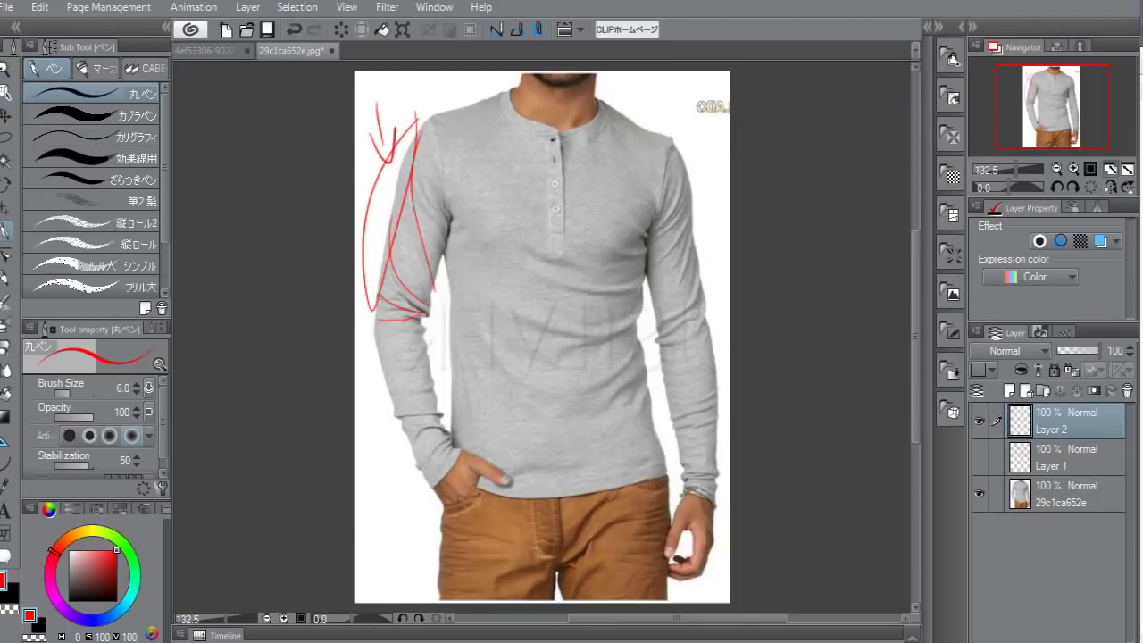
key("ctrl+z")
key("ctrl+z")
key("ctrl+z")
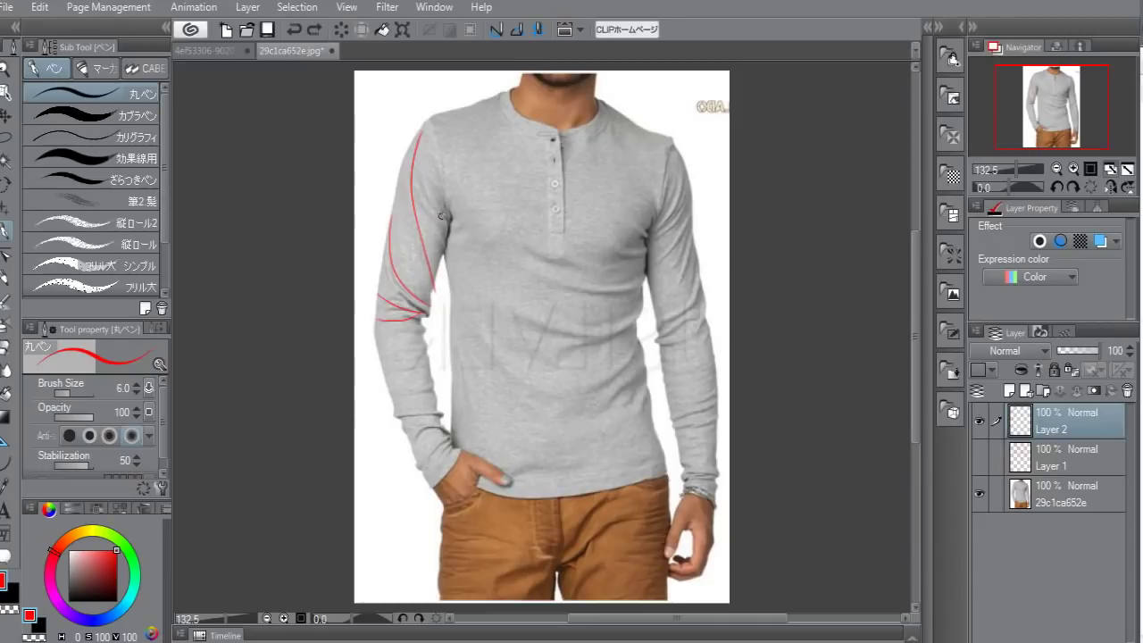
left_click_drag(448, 216, 420, 129)
left_click_drag(446, 237, 417, 179)
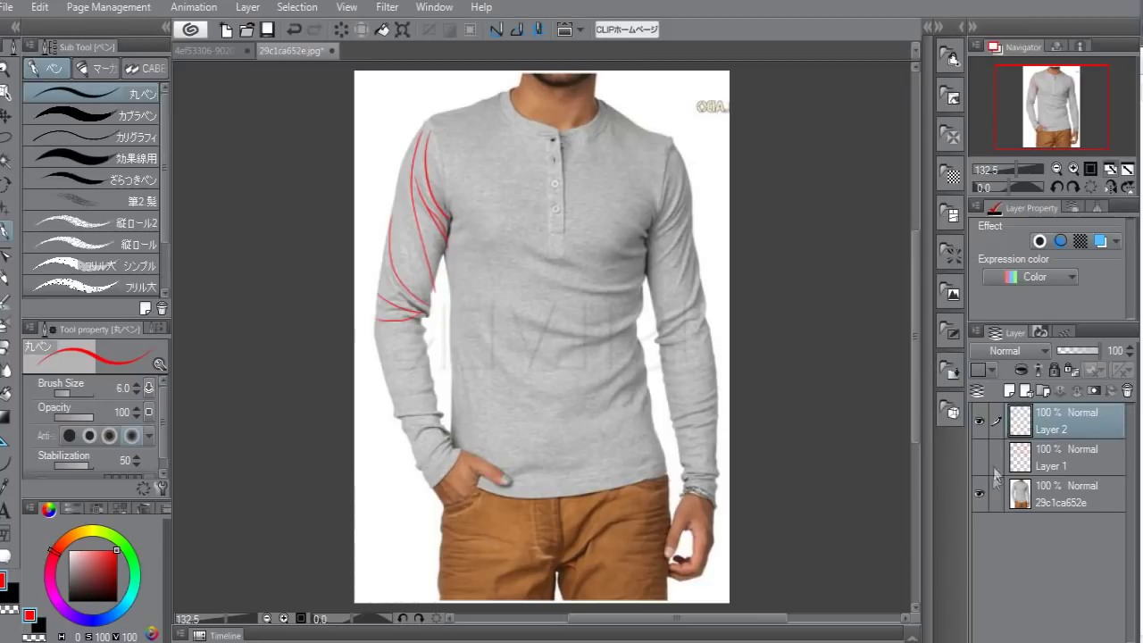
mouse_move(425, 313)
left_mouse_down()
mouse_move(394, 299)
mouse_move(388, 353)
left_mouse_up()
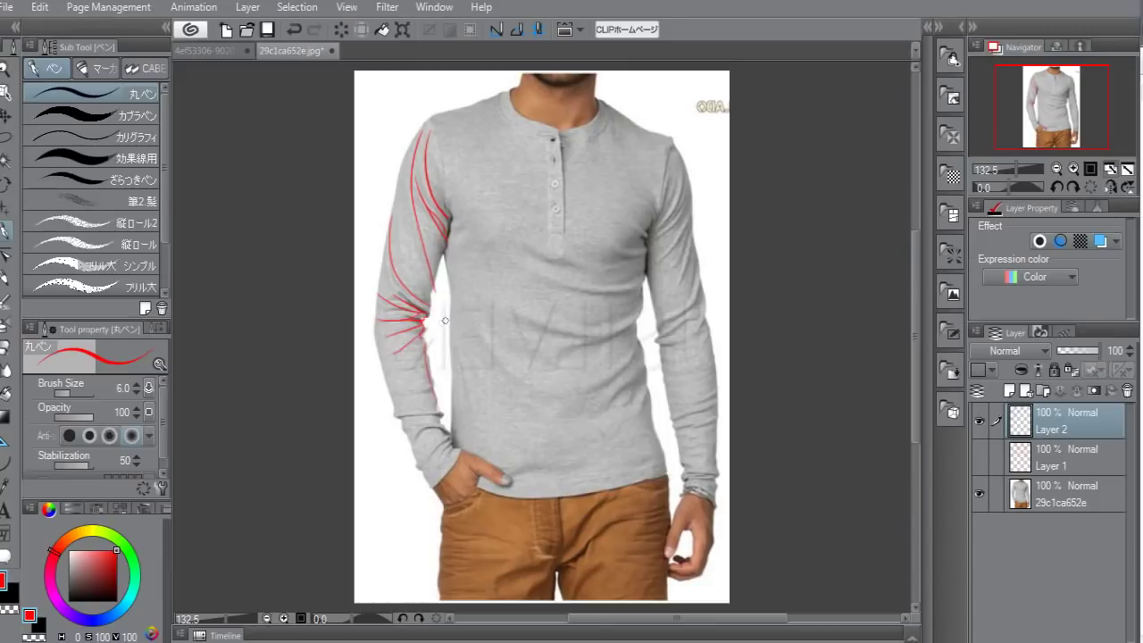
Trace the right sleeve's elbow folds, seam, inner and outer edges.
left_click_drag(698, 283, 655, 341)
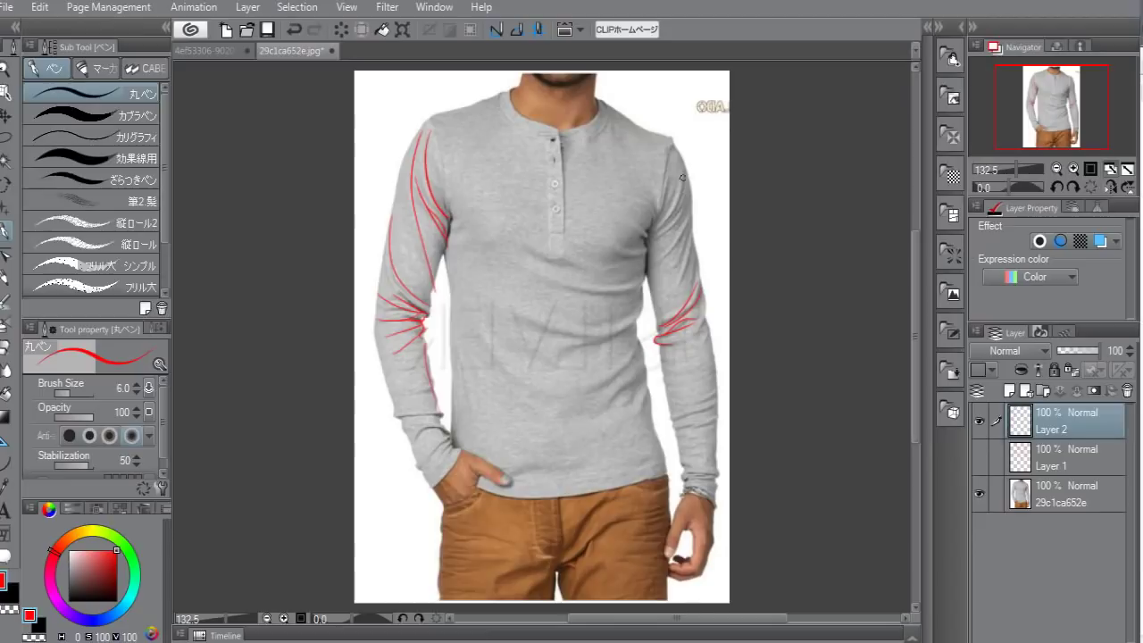
left_click_drag(645, 232, 661, 320)
left_click_drag(644, 327, 665, 286)
key("ctrl+z")
left_click_drag(680, 162, 669, 228)
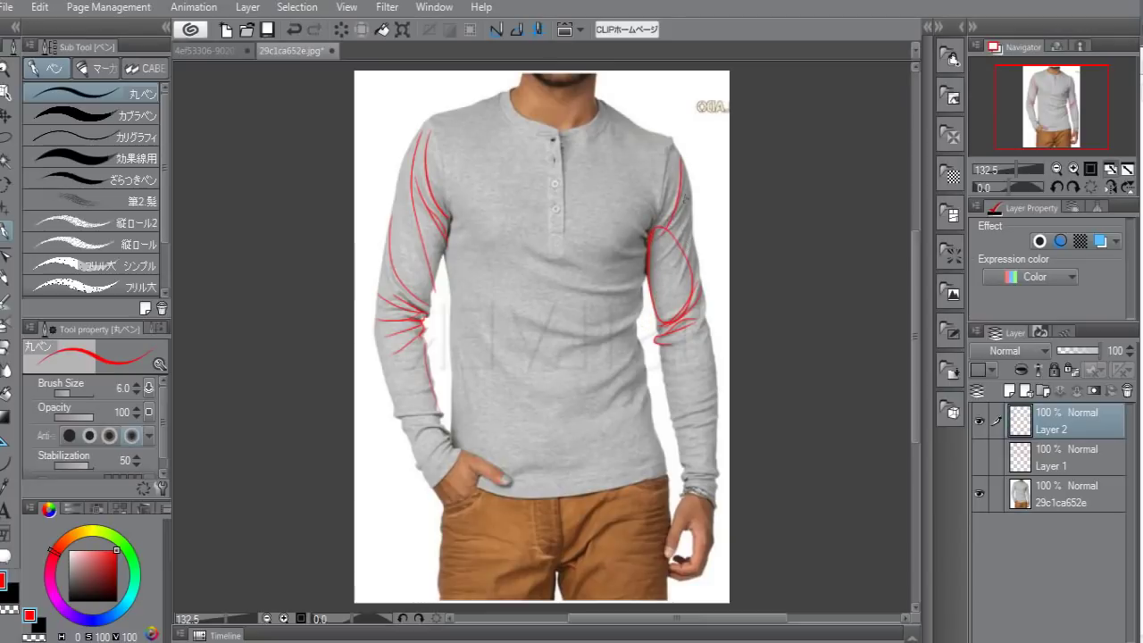
left_click_drag(686, 179, 663, 261)
left_click_drag(690, 231, 685, 282)
left_click_drag(689, 202, 700, 276)
key("ctrl+z")
left_click(655, 215)
Trace the chest lines, vertical placket, collar and armpit folds.
left_click_drag(628, 244, 611, 258)
mouse_move(452, 198)
left_mouse_down()
mouse_move(486, 247)
mouse_move(558, 254)
left_mouse_up()
left_click_drag(545, 156, 554, 257)
left_click_drag(458, 141, 649, 137)
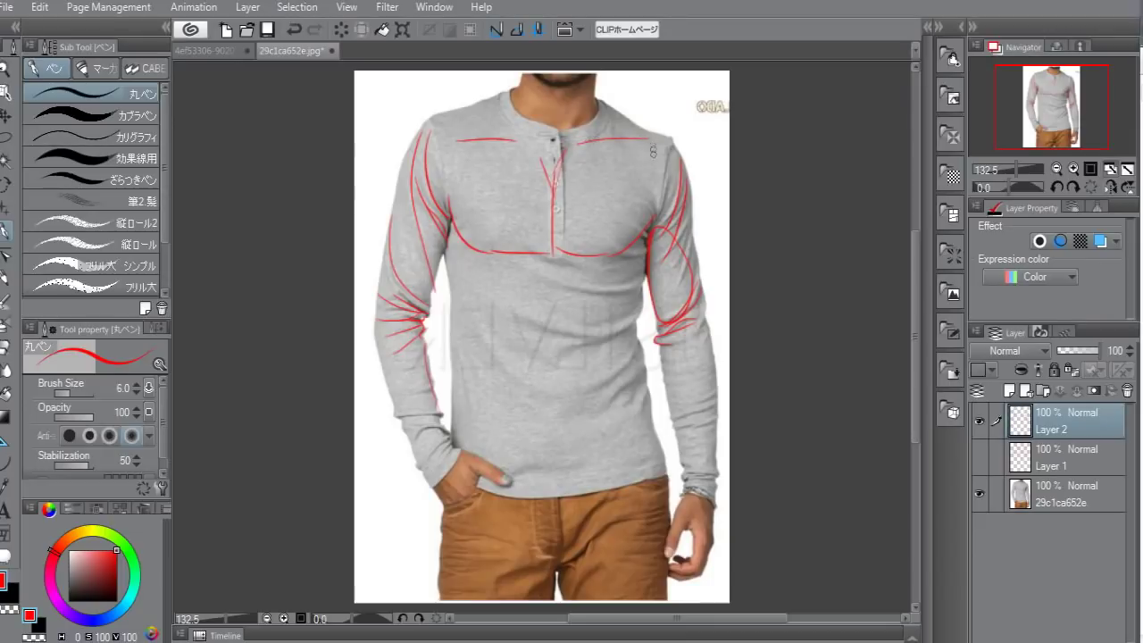
mouse_move(622, 204)
left_mouse_down()
mouse_move(610, 247)
mouse_move(650, 193)
mouse_move(616, 207)
left_mouse_up()
left_click_drag(463, 213, 504, 241)
key("ctrl+z")
key("ctrl+z")
left_click_drag(655, 214, 625, 236)
left_click_drag(640, 195, 649, 229)
mouse_move(561, 288)
left_mouse_down()
mouse_move(643, 266)
mouse_move(576, 287)
left_mouse_up()
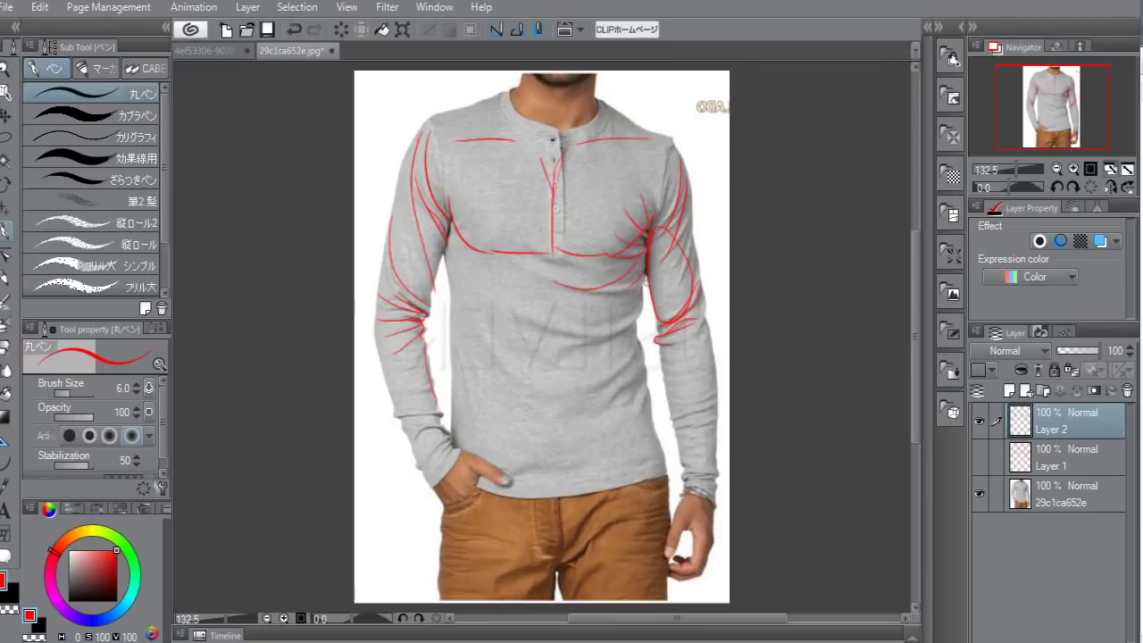
Trace both sides of the torso, a mid-torso fold and the right arm line.
mouse_move(645, 299)
left_mouse_down()
mouse_move(641, 373)
mouse_move(611, 417)
left_mouse_up()
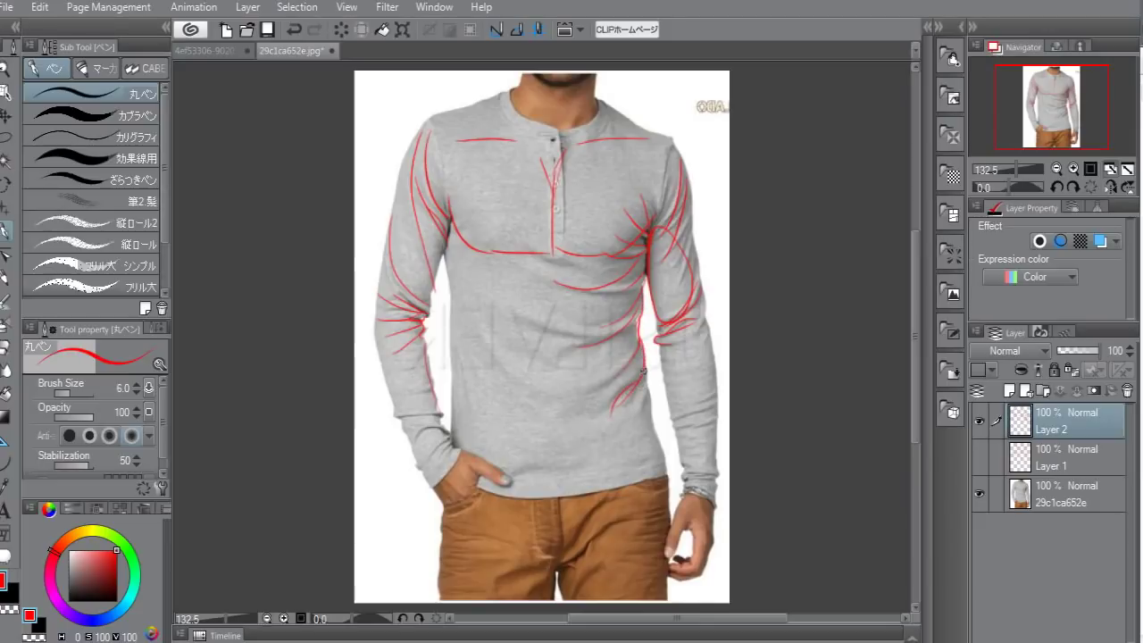
left_click_drag(581, 332, 500, 317)
left_click_drag(451, 255, 455, 442)
left_click_drag(659, 341, 678, 437)
mouse_move(704, 300)
left_mouse_down()
mouse_move(717, 419)
mouse_move(680, 468)
left_mouse_up()
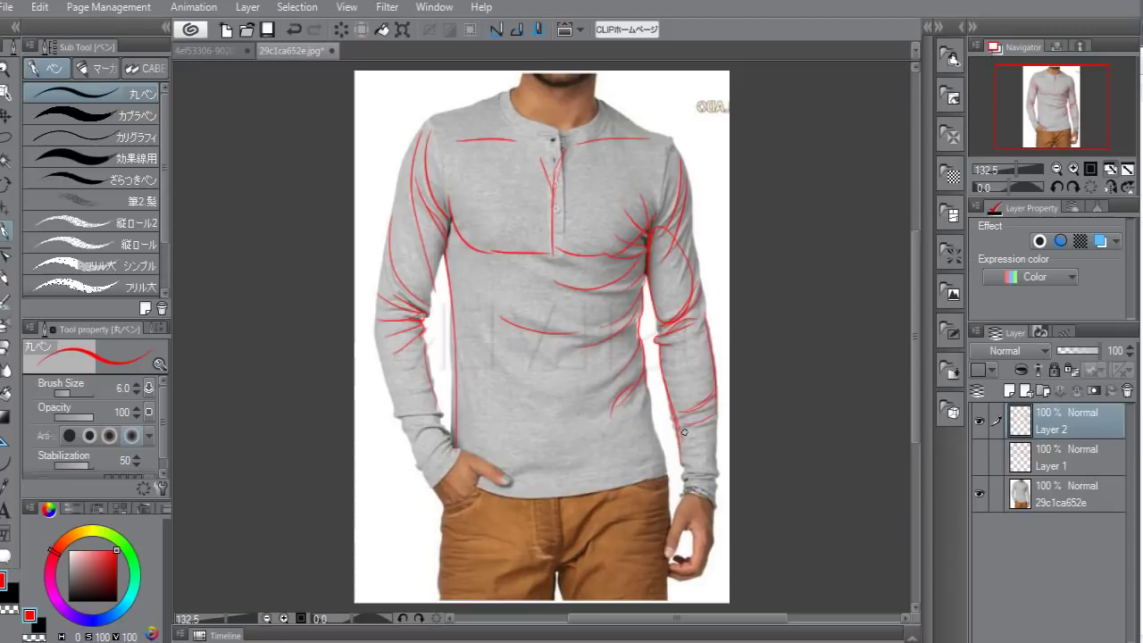
Mark both cuffs and forearm folds, then trace the shirt's bottom hem.
left_click_drag(682, 468, 718, 474)
left_click_drag(454, 436, 418, 470)
left_click_drag(391, 417, 446, 412)
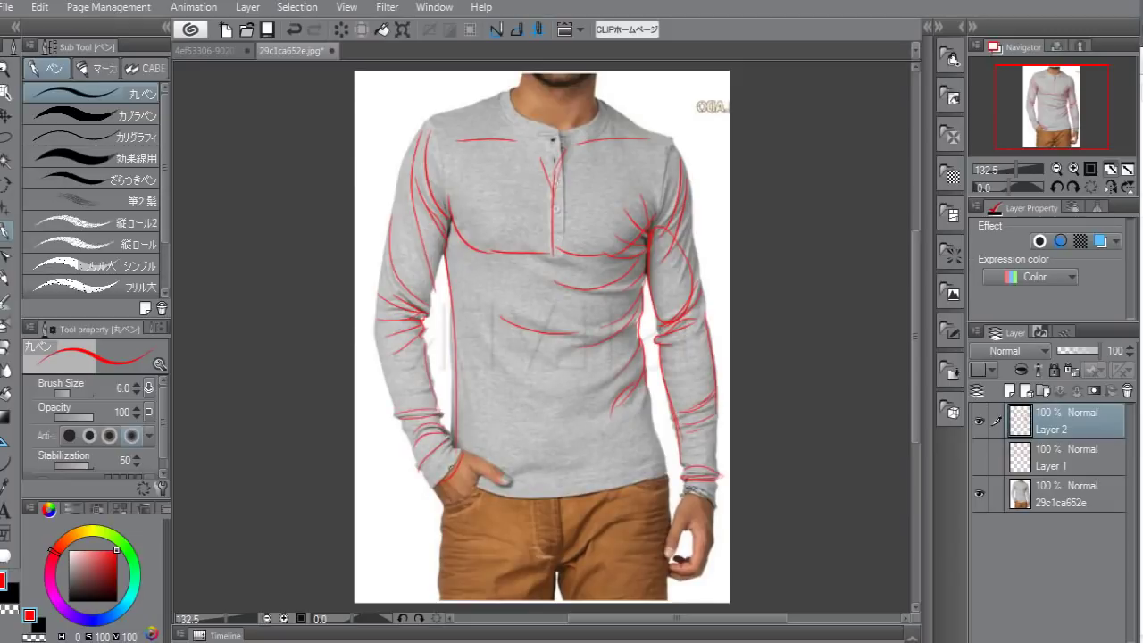
left_click_drag(407, 447, 434, 476)
left_click_drag(679, 439, 682, 470)
left_click_drag(714, 402, 687, 493)
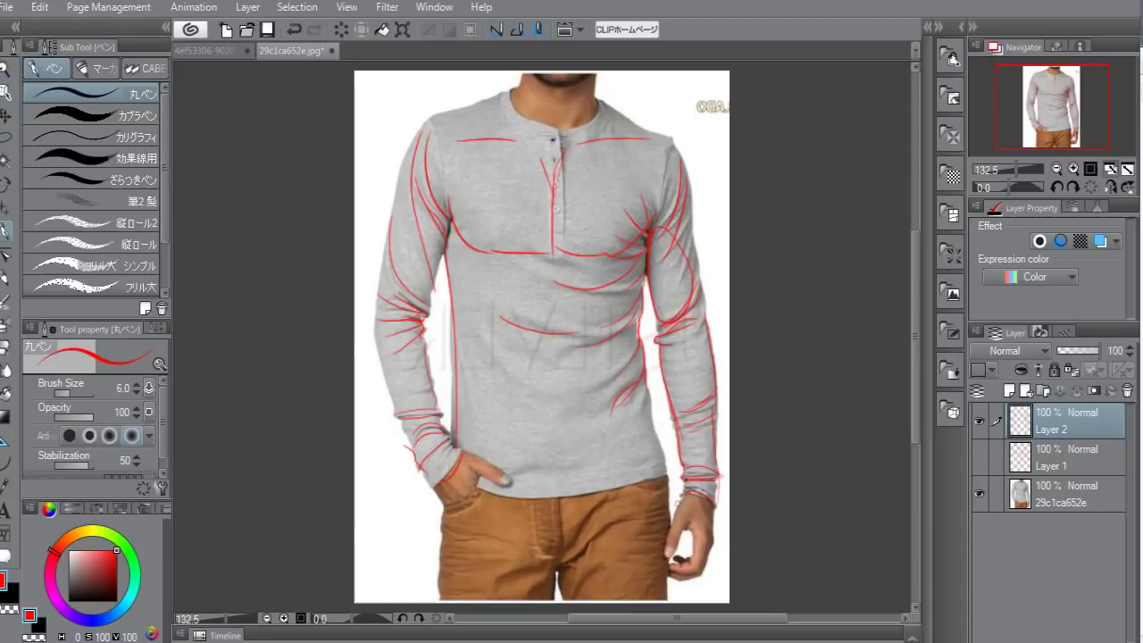
left_click_drag(436, 486, 448, 444)
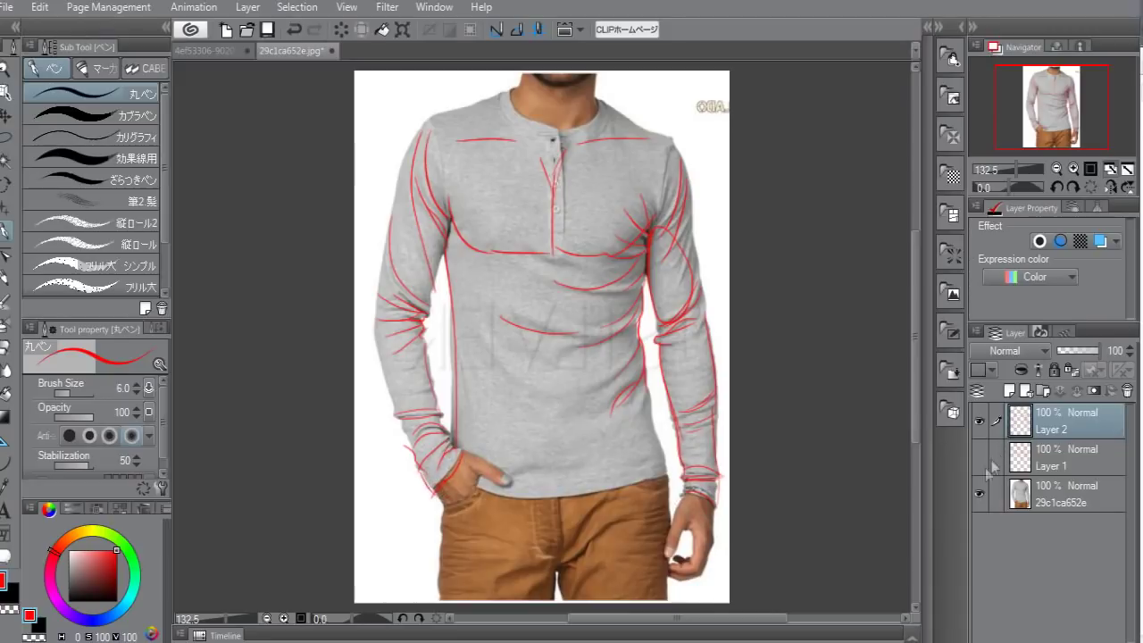
mouse_move(483, 491)
left_mouse_down()
mouse_move(602, 488)
mouse_move(672, 463)
left_mouse_up()
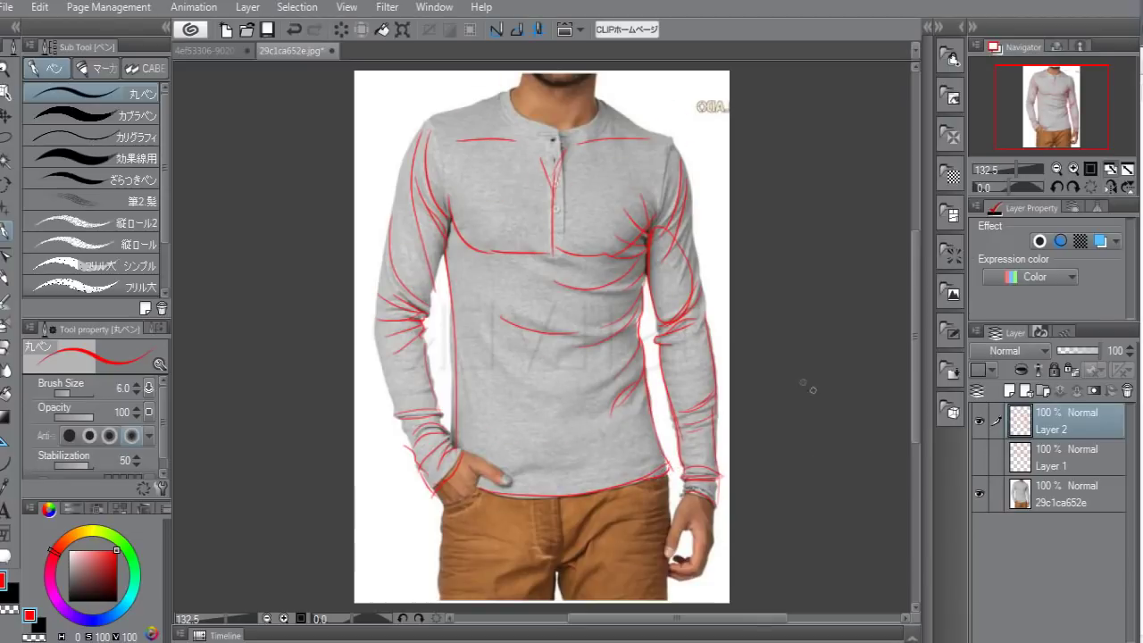
Back on the chibi sketch, turn the box guides blue and try shirt-front strokes over the reference.
left_click(226, 50)
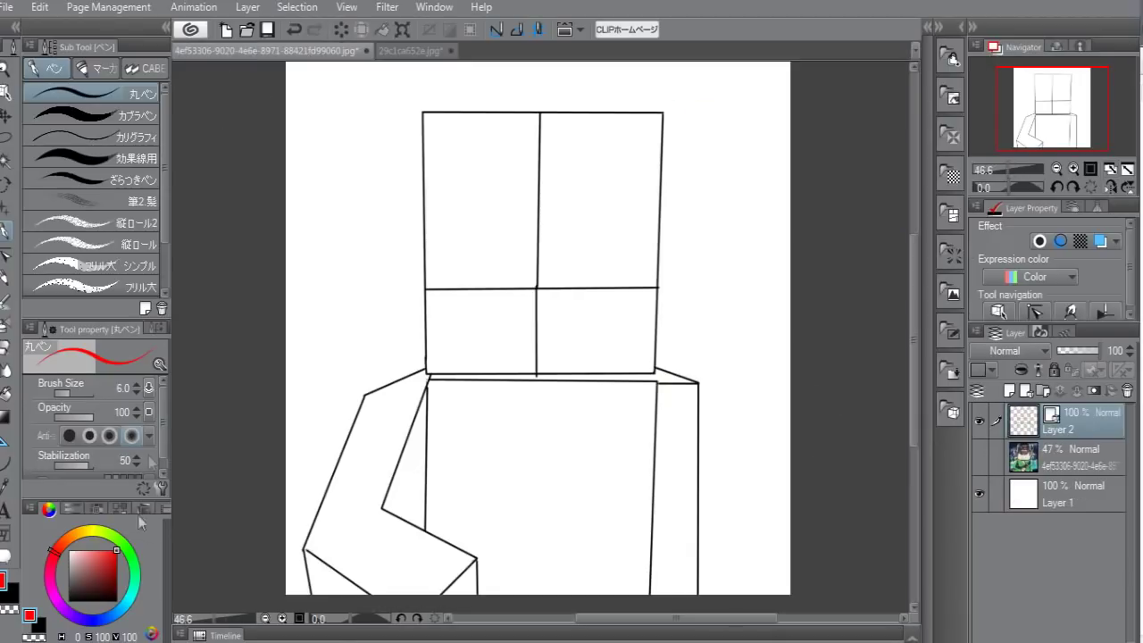
left_click(1101, 241)
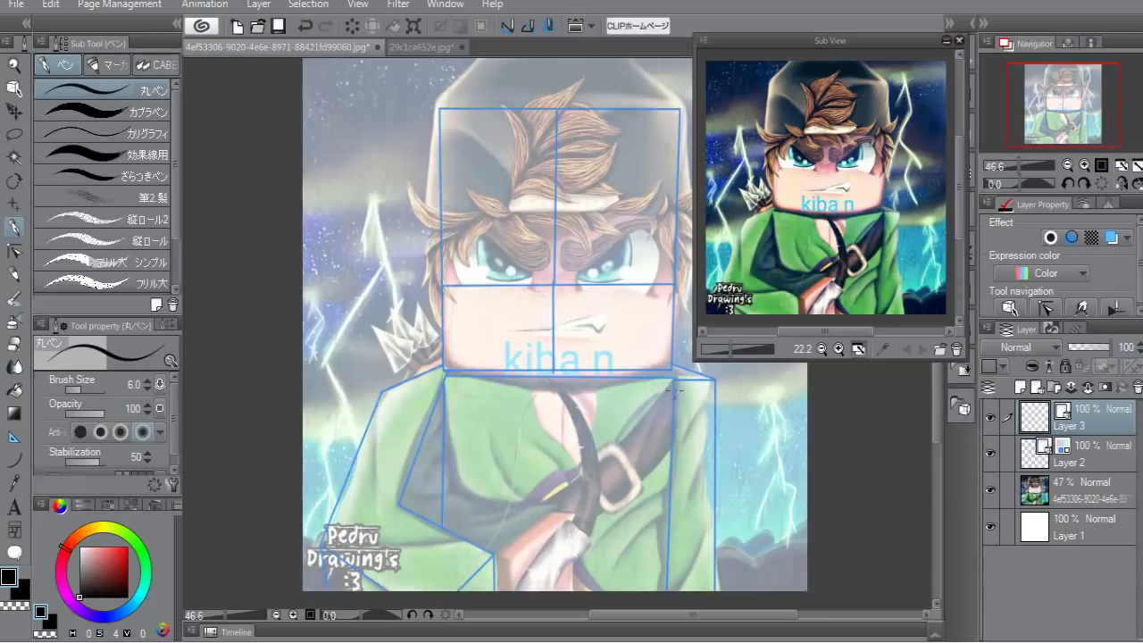
left_click(990, 490)
key("ctrl+z")
mouse_move(676, 371)
left_mouse_down()
mouse_move(648, 378)
mouse_move(577, 475)
left_mouse_up()
mouse_move(677, 372)
left_mouse_down()
mouse_move(649, 470)
mouse_move(590, 523)
left_mouse_up()
key("ctrl+z")
key("ctrl+z")
With the reference hidden, ink the diagonal belt, square buckle, prong and two belt holes.
left_click(990, 489)
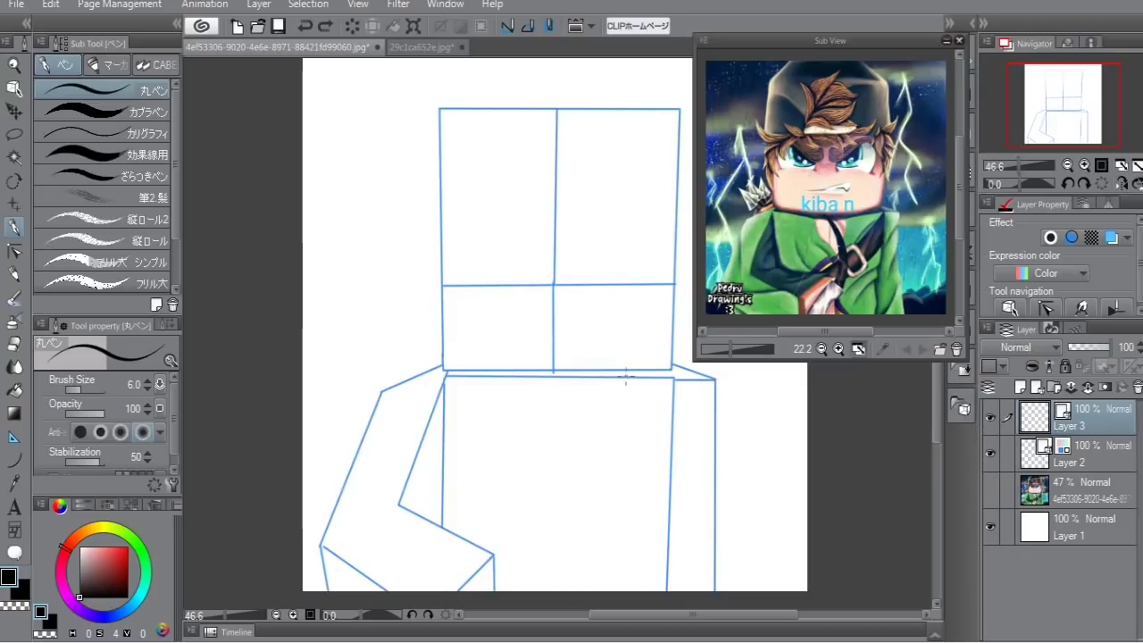
left_click_drag(611, 379, 660, 425)
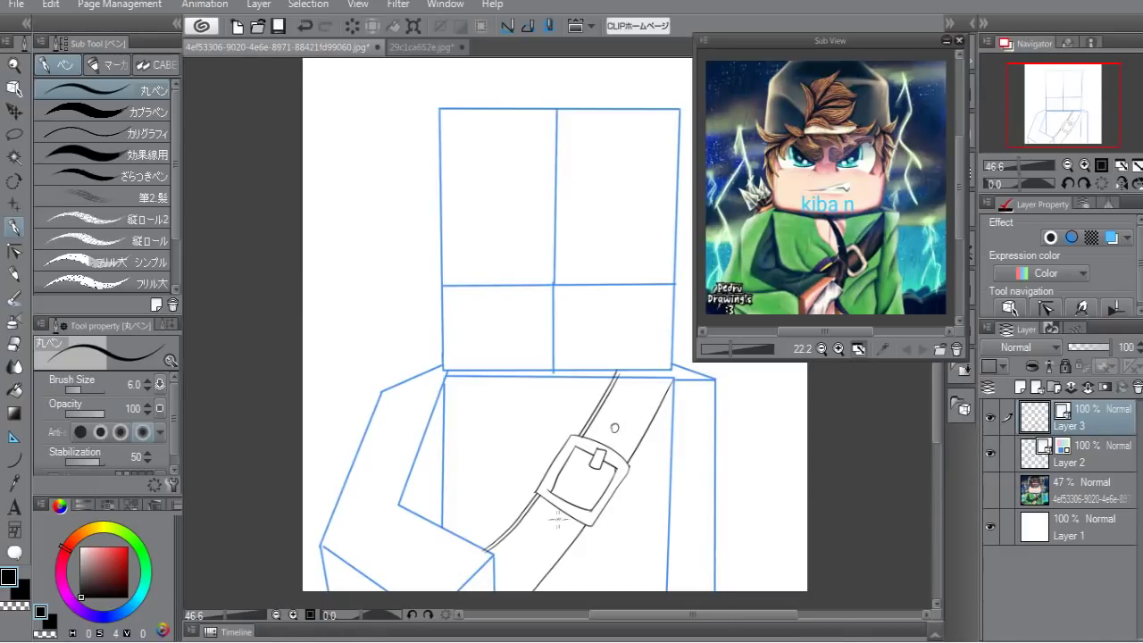
left_click_drag(590, 472, 596, 458)
left_click_drag(536, 536, 537, 538)
left_click_drag(515, 561, 516, 561)
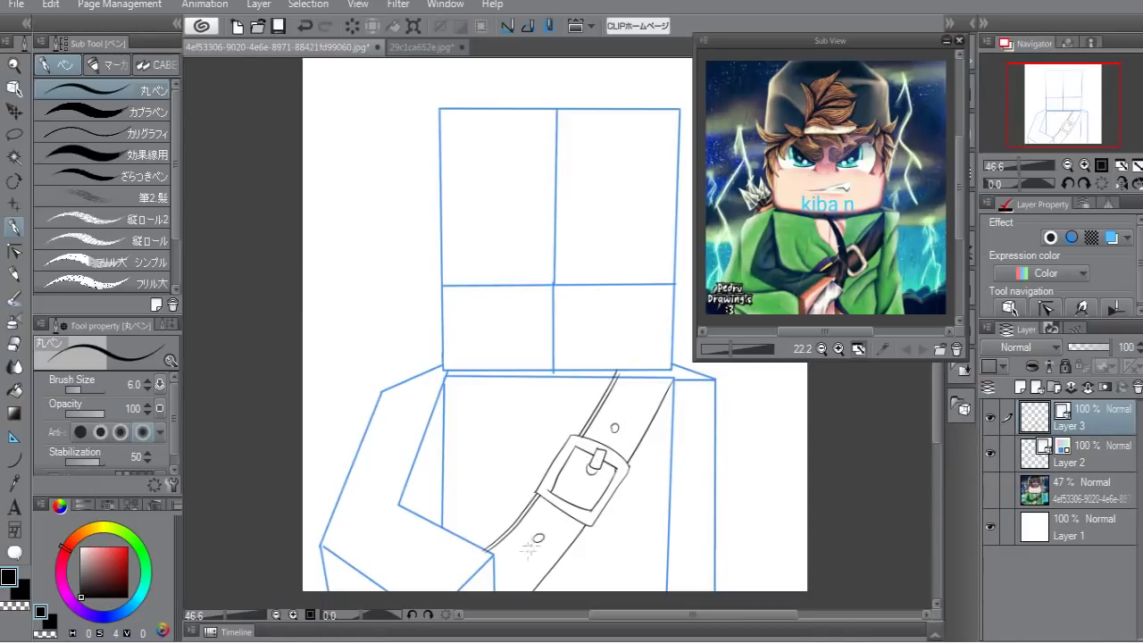
Draw the curved neckline from under the face down to the belt buckle.
left_click(992, 491)
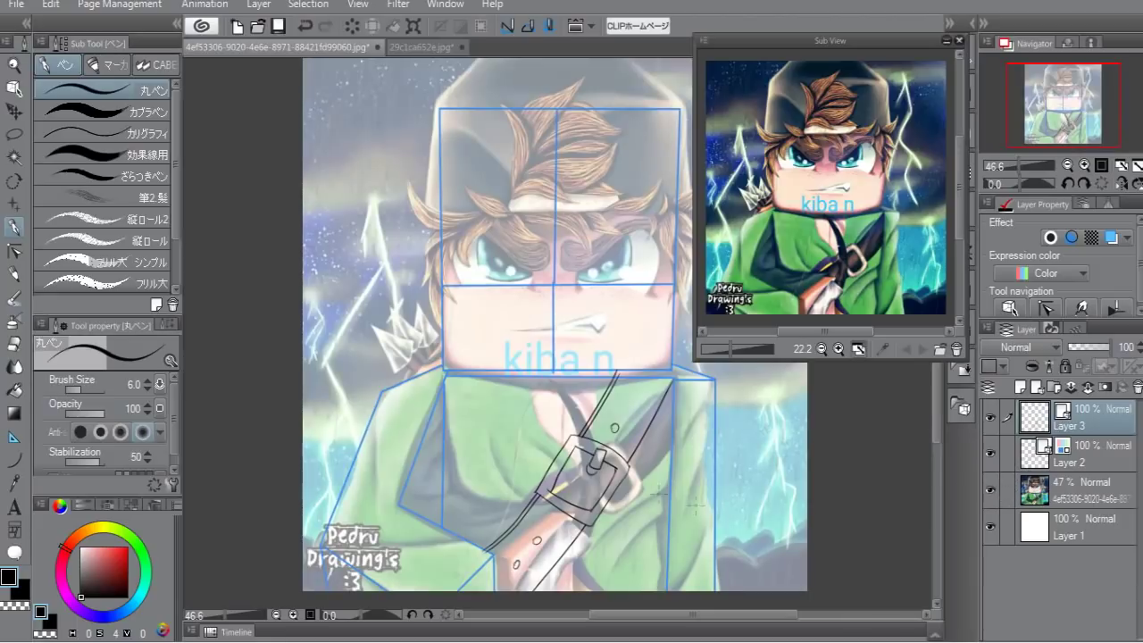
left_click_drag(528, 382, 570, 459)
left_click_drag(593, 363, 576, 455)
key("ctrl+z")
left_click(990, 489)
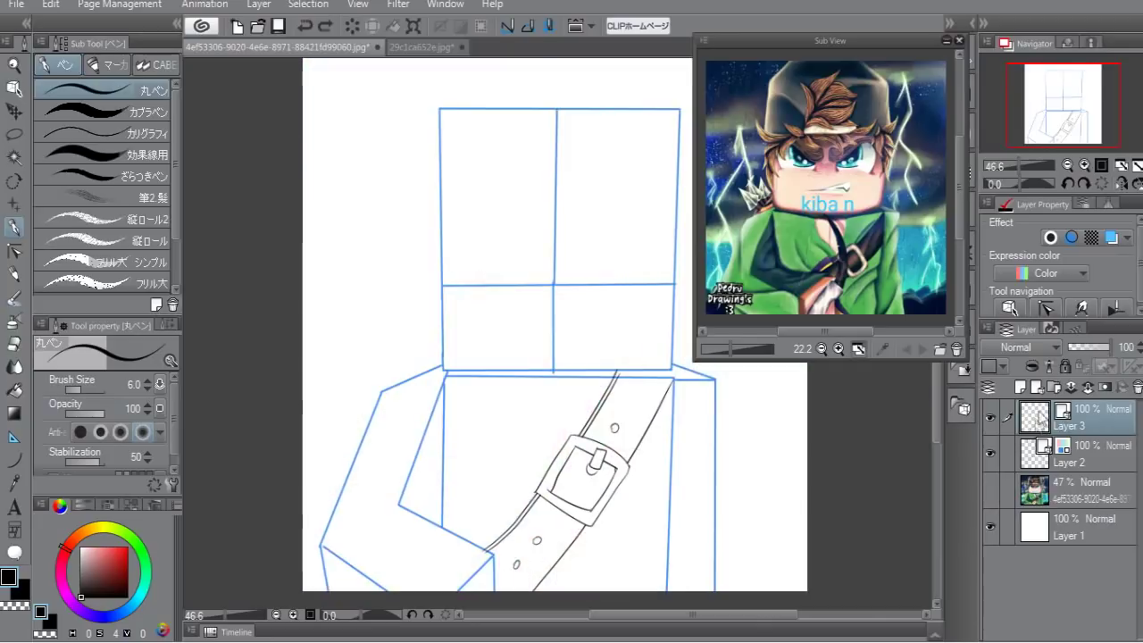
left_click_drag(518, 371, 552, 453)
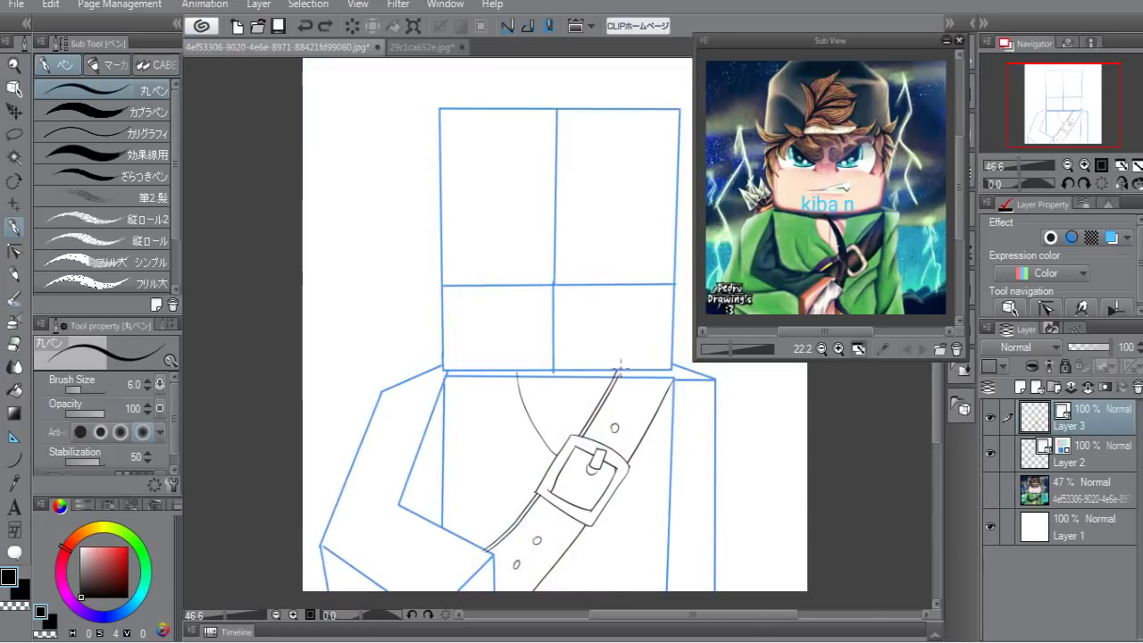
key("ctrl+z")
left_click_drag(616, 386, 621, 380)
Check the shirt photo's chest, then draw fold curves down the left and right torso sides.
left_click(419, 46)
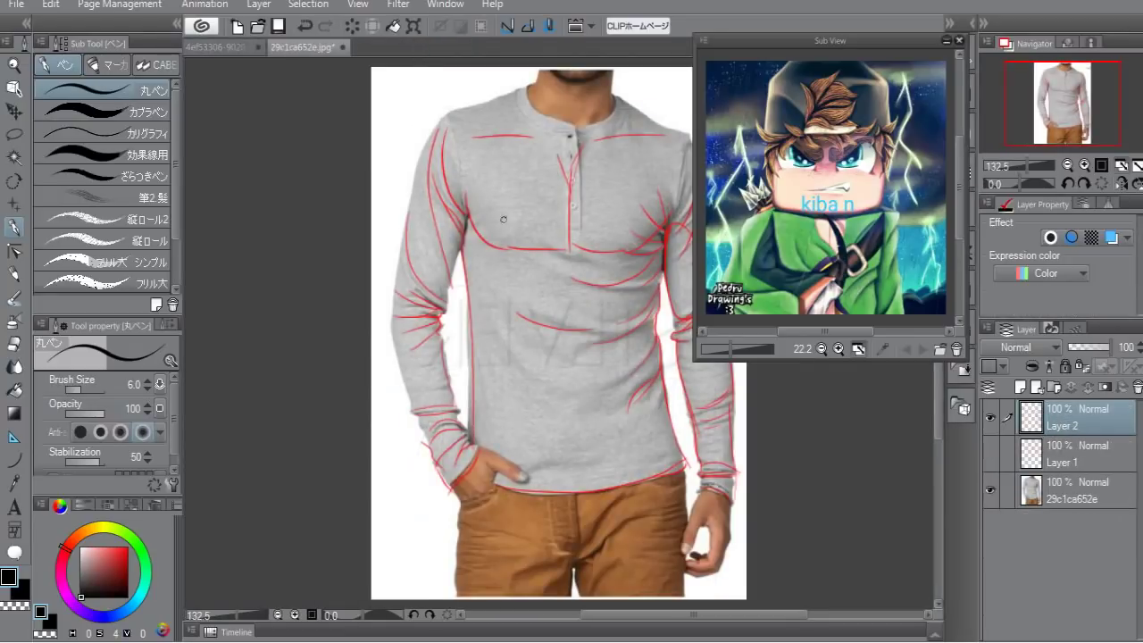
left_click_drag(654, 201, 636, 243)
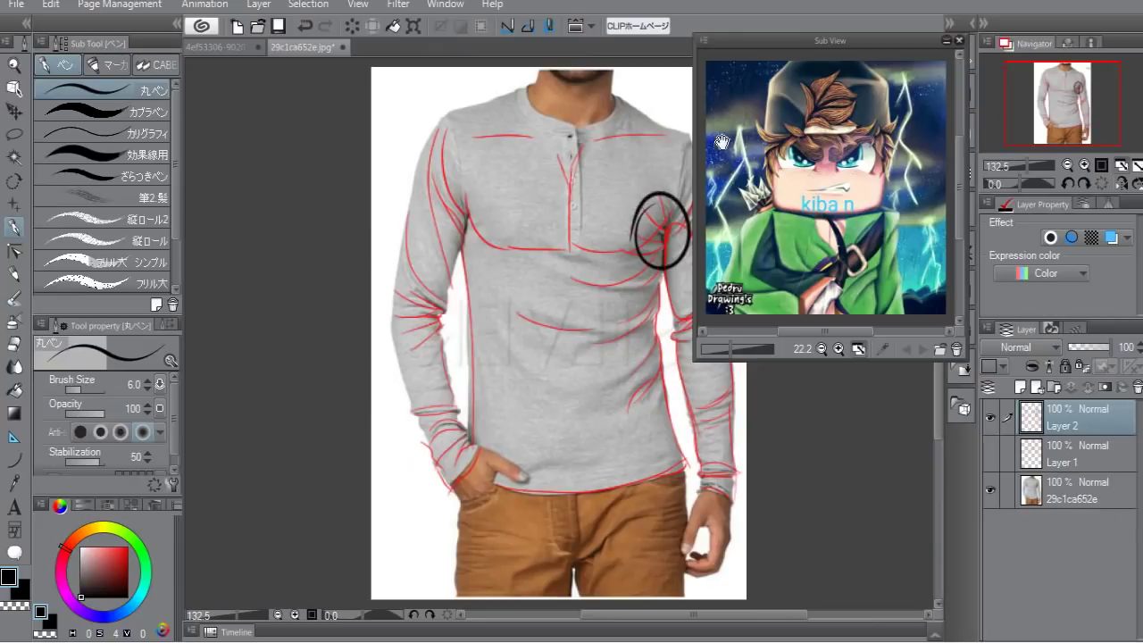
left_click_drag(774, 40, 812, 33)
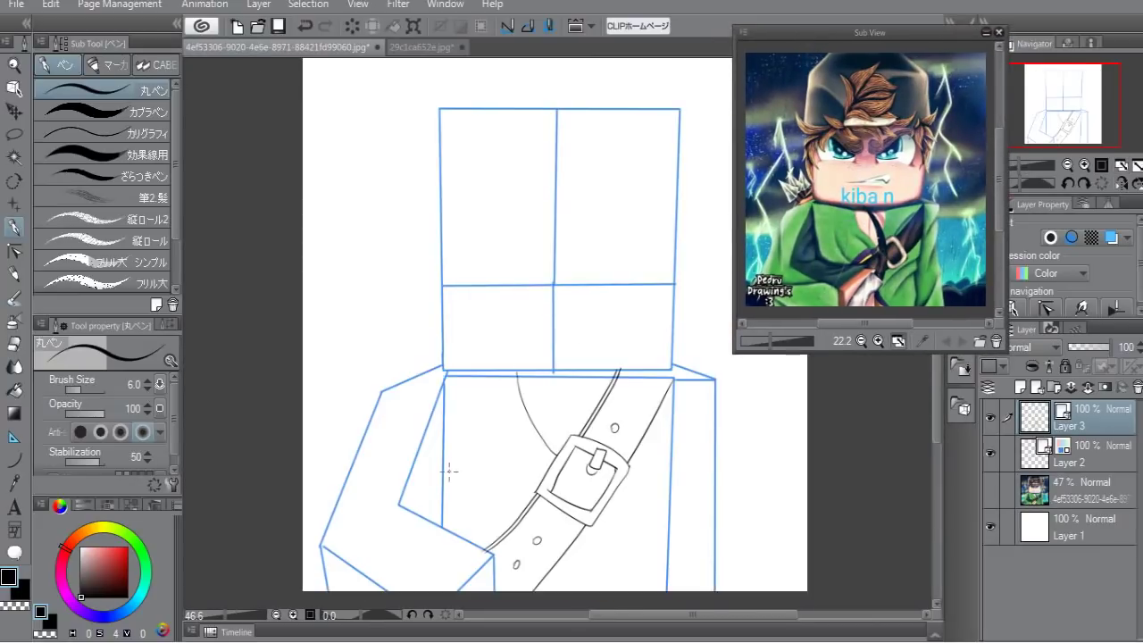
left_click_drag(443, 427, 477, 512)
key("ctrl+z")
left_click_drag(443, 443, 480, 516)
key("ctrl+z")
left_click_drag(444, 452, 473, 528)
left_click_drag(671, 451, 600, 576)
key("ctrl+z")
left_click_drag(671, 430, 652, 534)
With the 47% reference shown, sketch trial curves around the belt and buckle.
left_click(990, 490)
left_click(1034, 488)
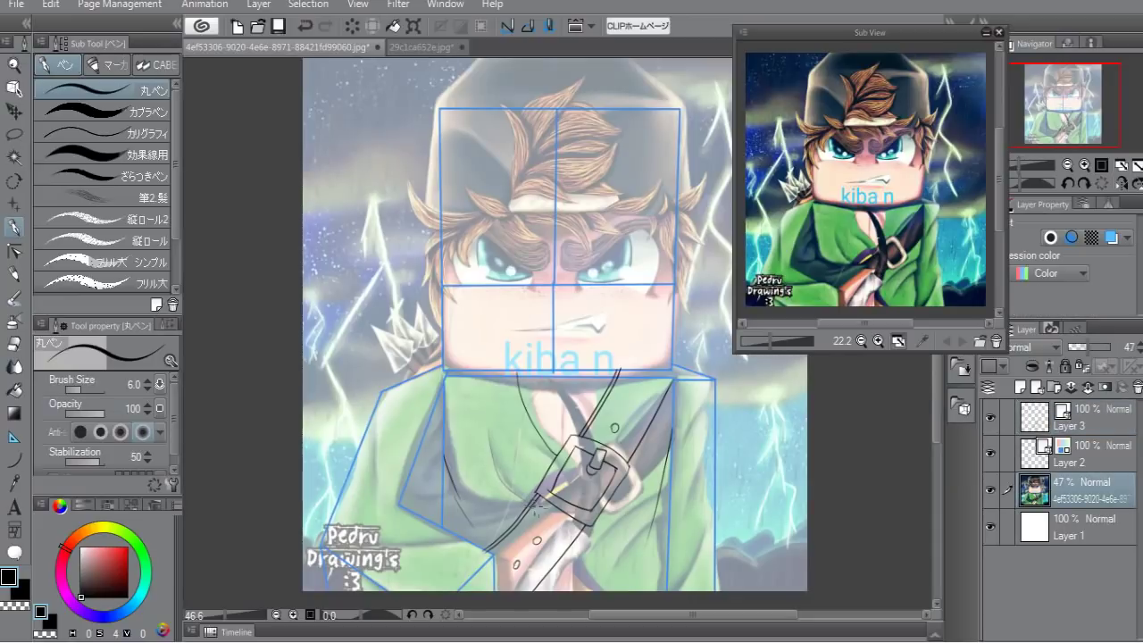
left_click(1063, 417)
mouse_move(489, 429)
left_mouse_down()
mouse_move(528, 504)
mouse_move(563, 475)
left_mouse_up()
mouse_move(670, 462)
left_mouse_down()
mouse_move(657, 500)
mouse_move(602, 553)
left_mouse_up()
left_click_drag(668, 484, 614, 589)
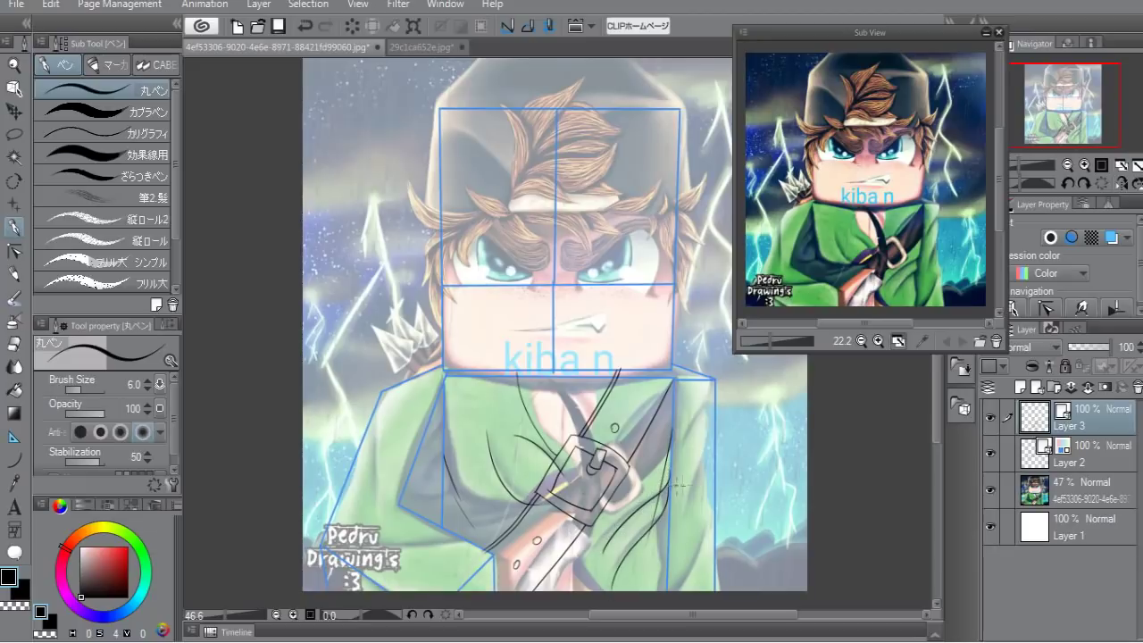
key("ctrl+z")
key("ctrl+z")
Add a short stroke near the right shoulder, discard a left-arm oval, and hide the reference.
left_click(989, 489)
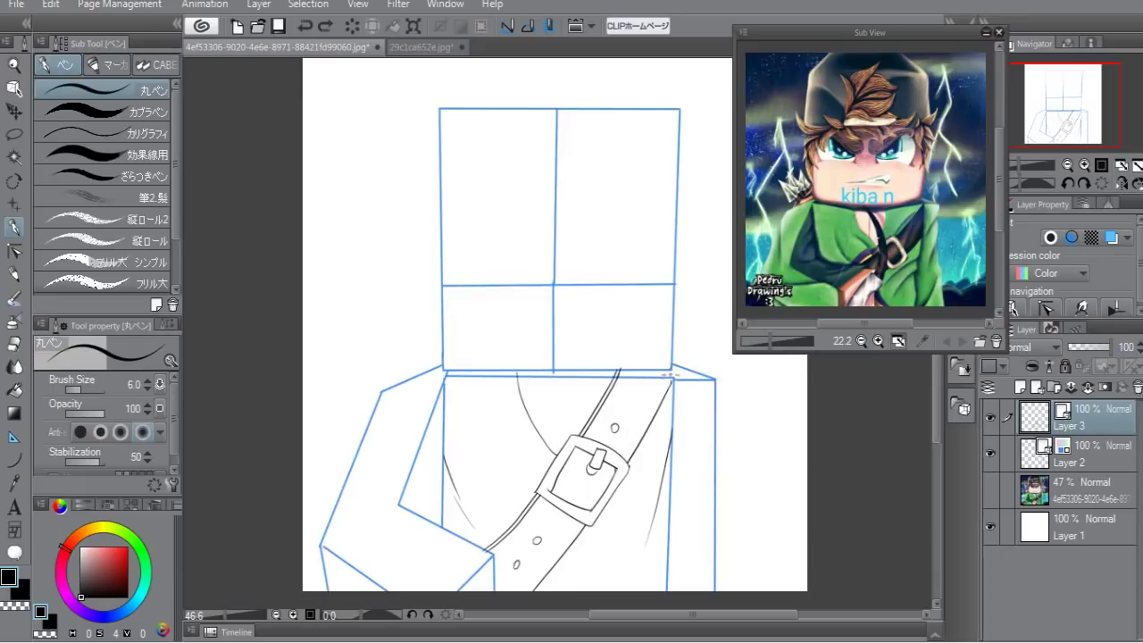
left_click_drag(671, 364, 666, 389)
left_click(990, 490)
mouse_move(442, 378)
left_mouse_down()
mouse_move(455, 511)
mouse_move(451, 387)
left_mouse_up()
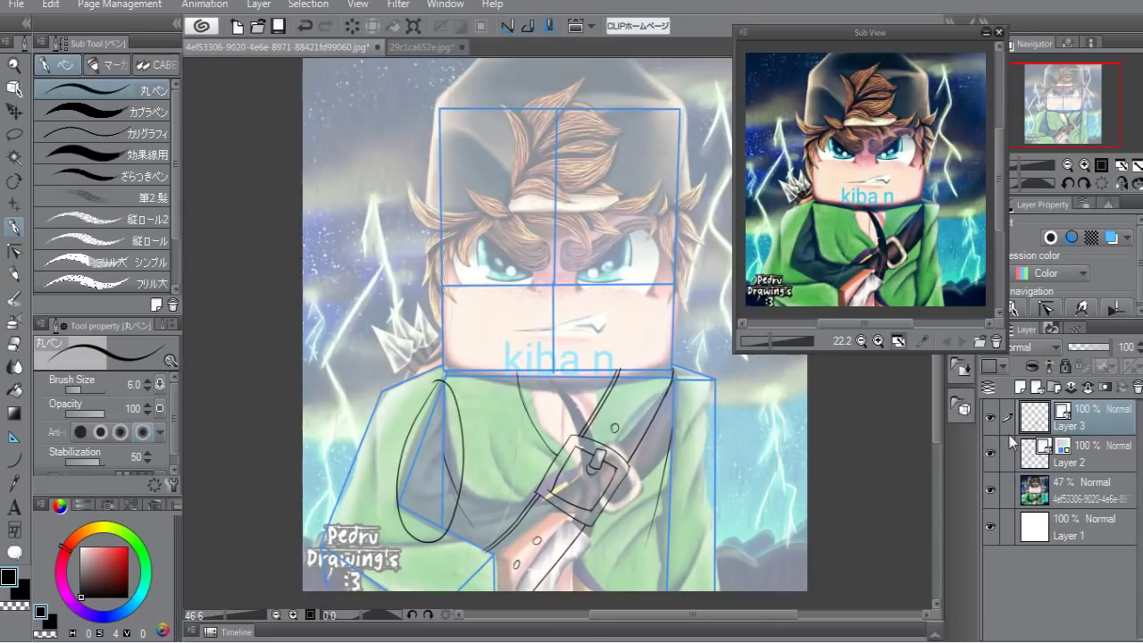
key("ctrl+z")
key("ctrl+z")
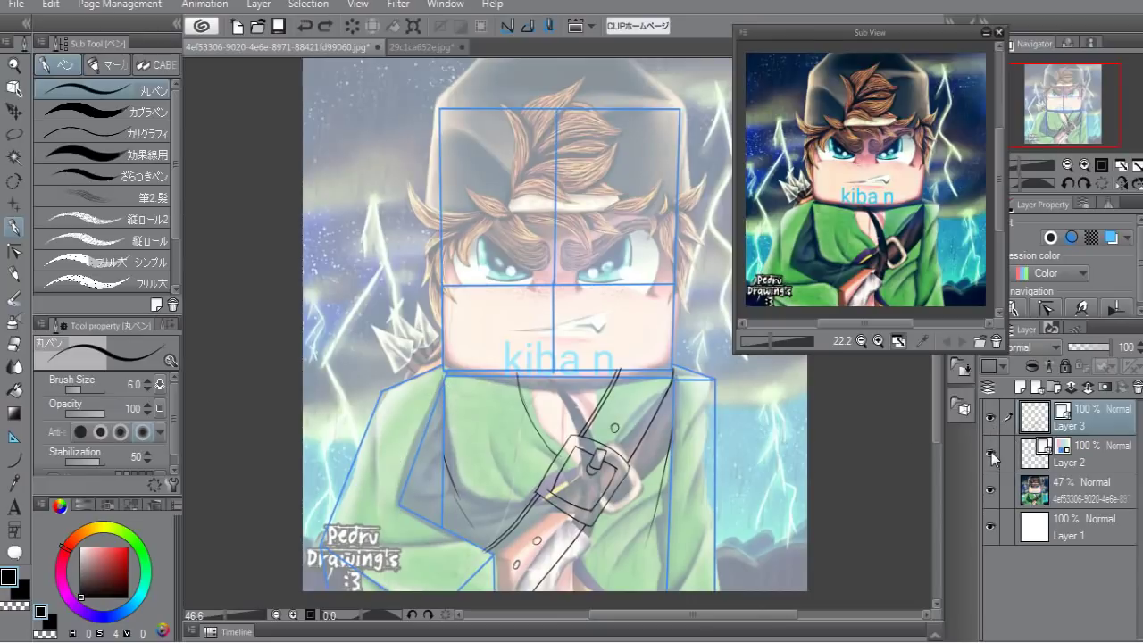
left_click(990, 490)
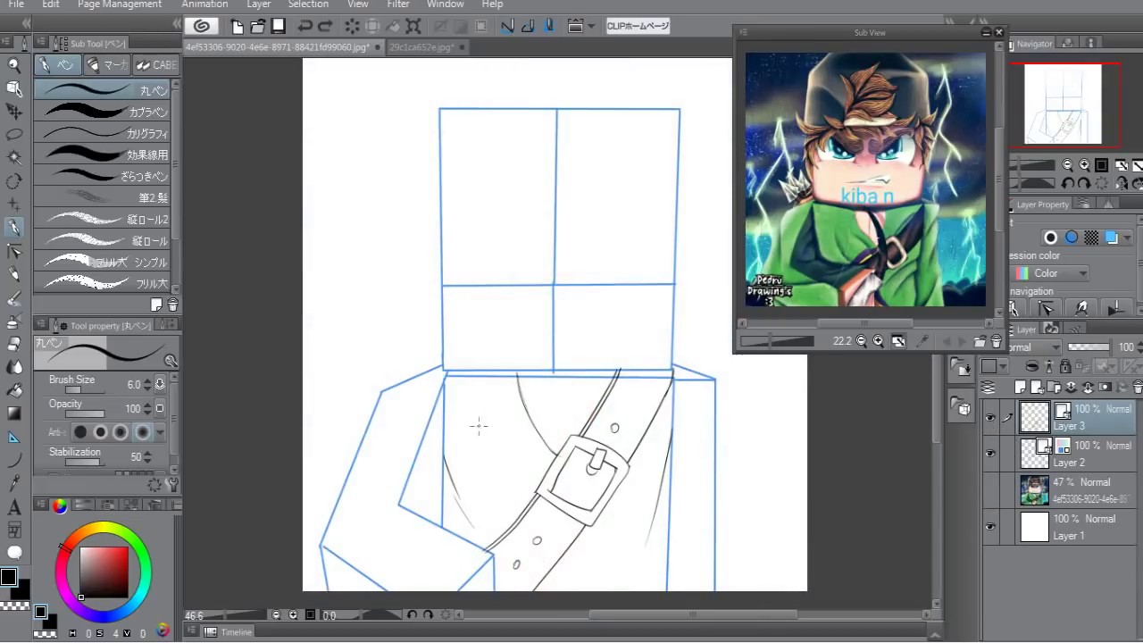
Ink the left shoulder line and a forearm arc, undoing false starts.
left_click_drag(443, 358, 400, 371)
key("ctrl+z")
left_click_drag(443, 359, 382, 390)
mouse_move(384, 501)
left_mouse_down()
mouse_move(354, 522)
mouse_move(346, 494)
mouse_move(324, 536)
left_mouse_up()
key("ctrl+z")
key("ctrl+y")
key("ctrl+z")
Ink the forearm curves, sleeve hatch ticks, upper-arm fold outline and a line at the fist's edge.
mouse_move(346, 489)
left_mouse_down()
mouse_move(319, 532)
mouse_move(327, 585)
left_mouse_up()
left_click_drag(382, 500, 383, 509)
left_click_drag(387, 501, 402, 496)
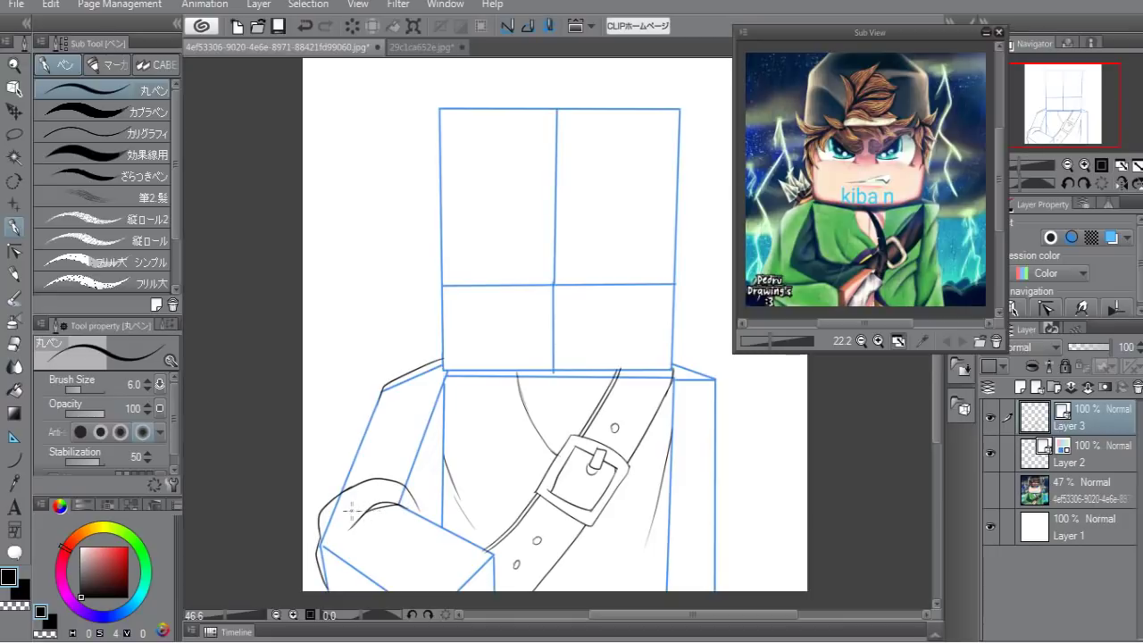
left_click_drag(348, 537, 338, 579)
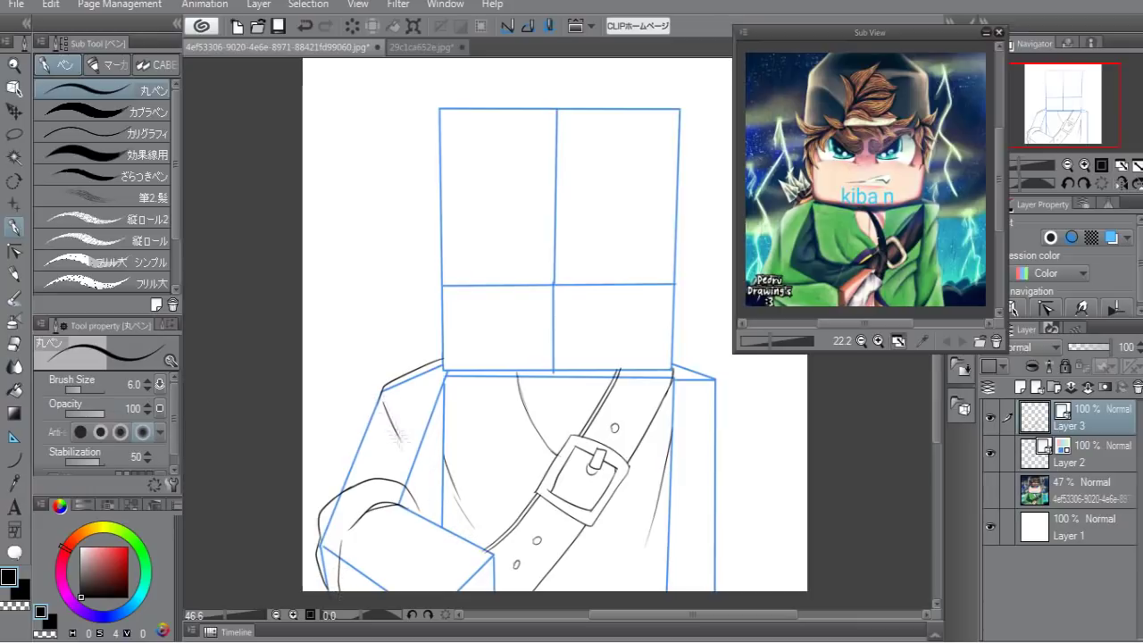
left_click_drag(382, 390, 343, 493)
mouse_move(439, 509)
left_mouse_down()
mouse_move(434, 531)
mouse_move(497, 555)
left_mouse_up()
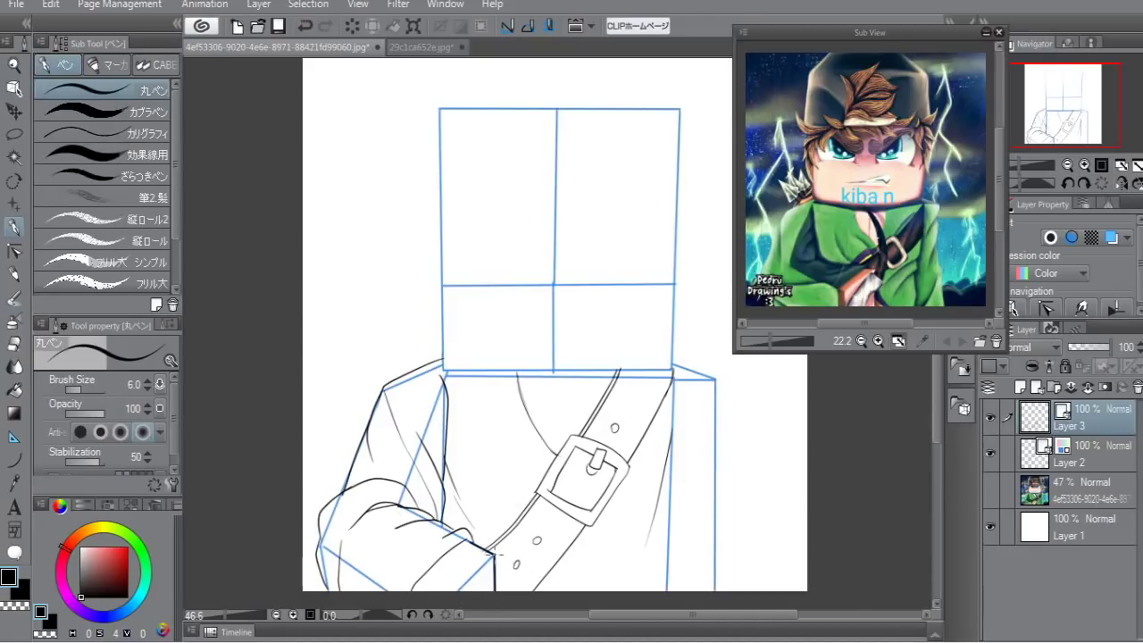
With the blue guides hidden, retry sleeve-edge and fold strokes, then show the guides again.
left_click(990, 452)
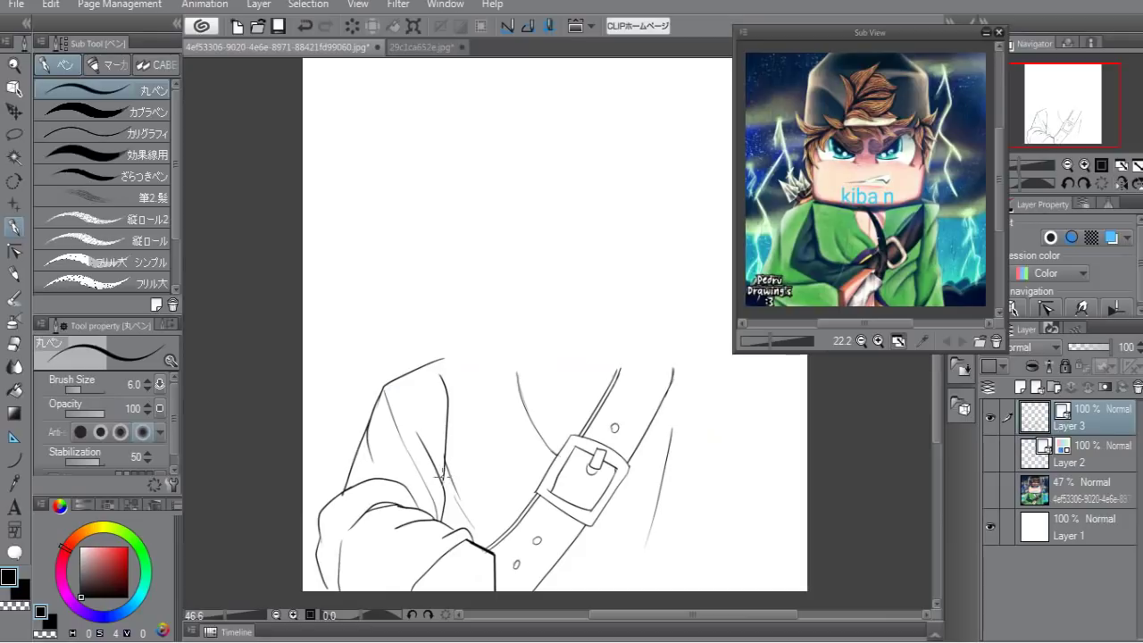
mouse_move(385, 373)
left_mouse_down()
mouse_move(382, 390)
mouse_move(449, 347)
mouse_move(366, 355)
mouse_move(375, 384)
mouse_move(346, 473)
mouse_move(366, 490)
mouse_move(357, 393)
mouse_move(375, 427)
left_mouse_up()
key("ctrl+z")
key("ctrl+z")
key("ctrl+z")
left_click_drag(380, 393, 368, 433)
key("ctrl+z")
left_click_drag(379, 392, 368, 435)
key("ctrl+z")
left_click_drag(379, 392, 363, 444)
key("ctrl+z")
key("ctrl+z")
left_click_drag(379, 393, 365, 447)
key("ctrl+z")
left_click_drag(379, 395, 366, 436)
key("ctrl+z")
key("ctrl+z")
key("ctrl+z")
left_click_drag(382, 445, 386, 474)
key("ctrl+z")
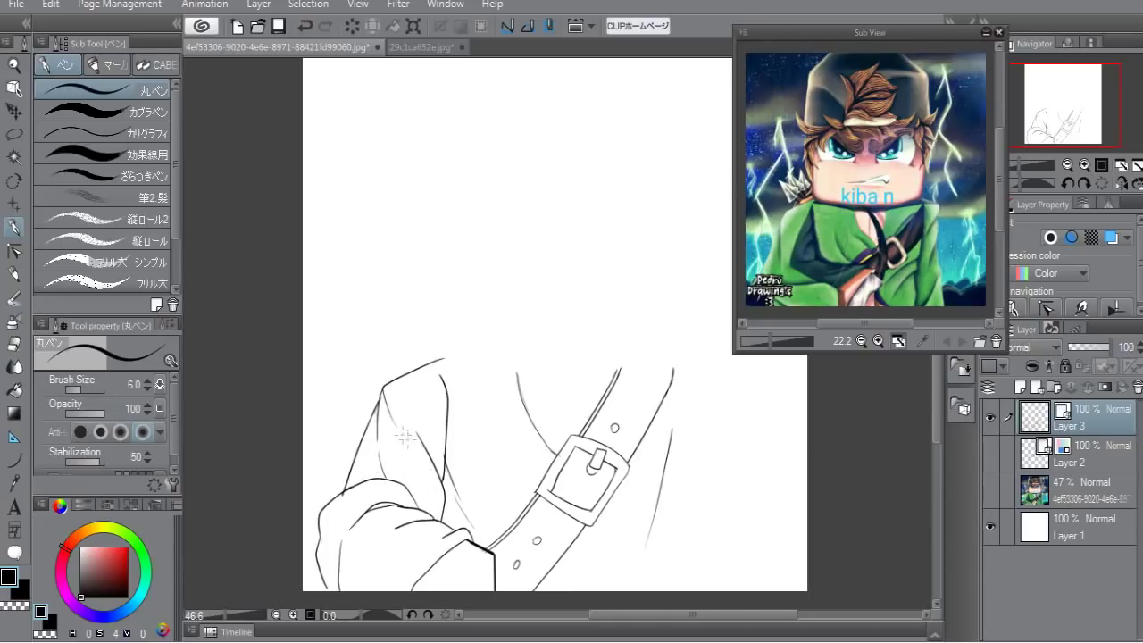
key("ctrl+z")
left_click_drag(383, 387, 390, 398)
key("ctrl+z")
key("ctrl+z")
left_click_drag(421, 475, 423, 509)
key("ctrl+z")
key("ctrl+z")
left_click(990, 453)
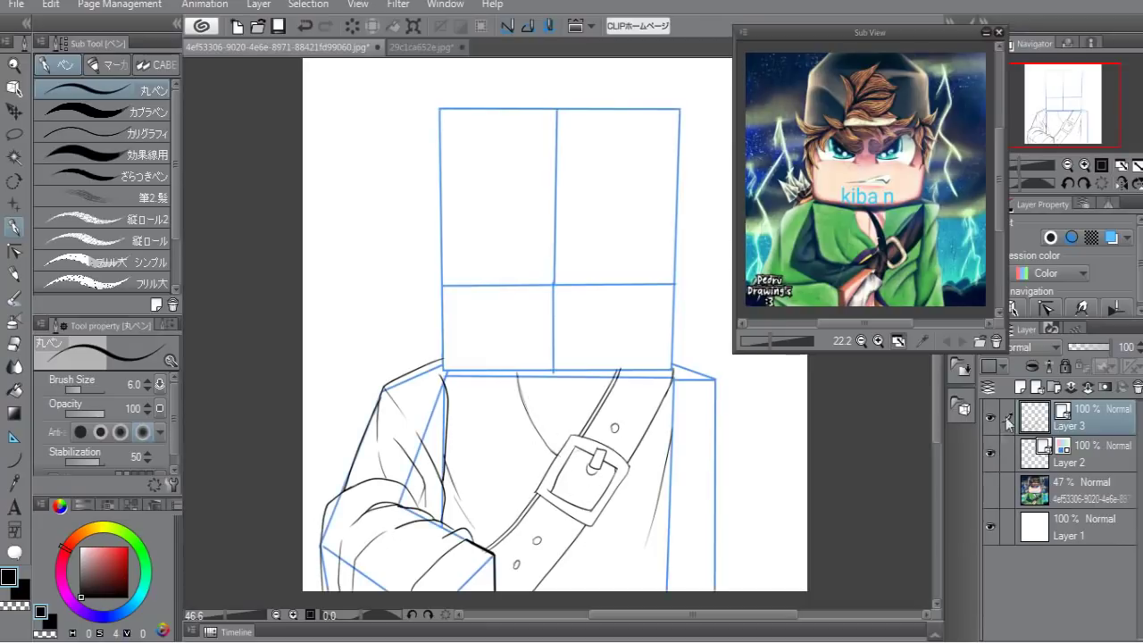
Ink the torso's right edge, shoulder edge and jacket edge lines over the shown reference.
left_click_drag(672, 375, 672, 496)
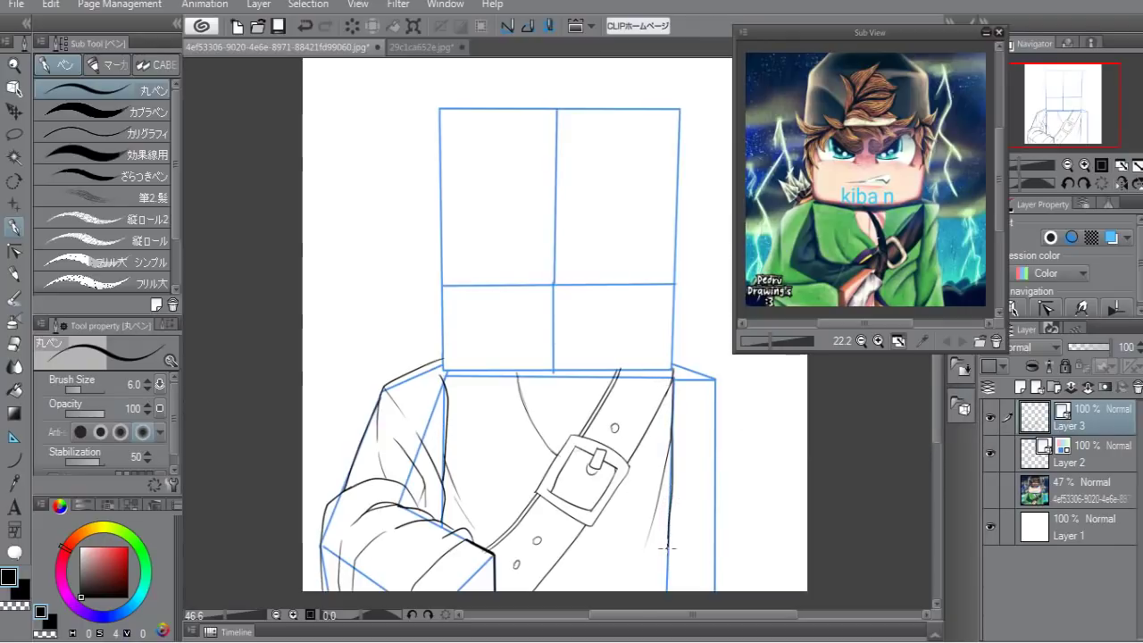
left_click(990, 490)
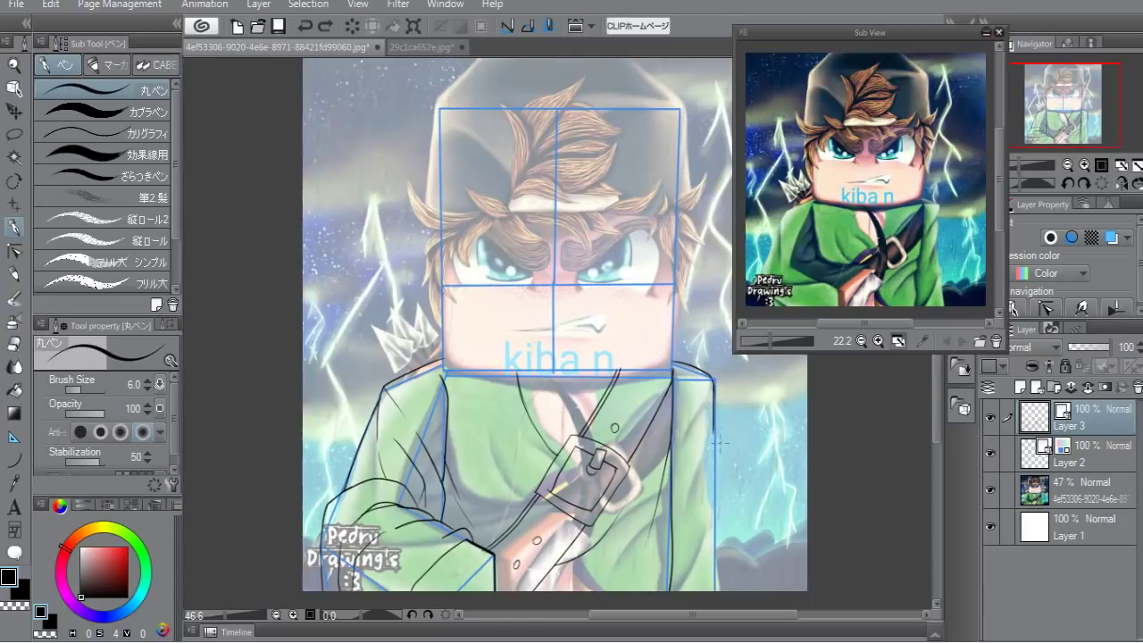
left_click_drag(713, 415, 719, 569)
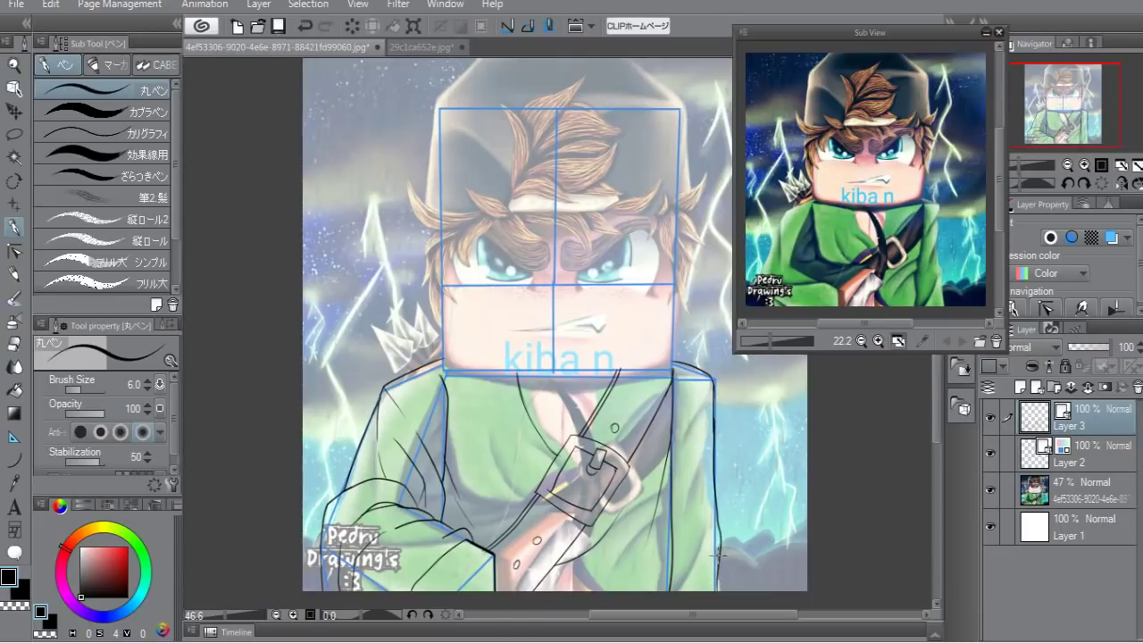
left_click_drag(714, 516, 684, 584)
key("ctrl+z")
left_click_drag(711, 512, 679, 585)
left_click_drag(695, 465, 688, 490)
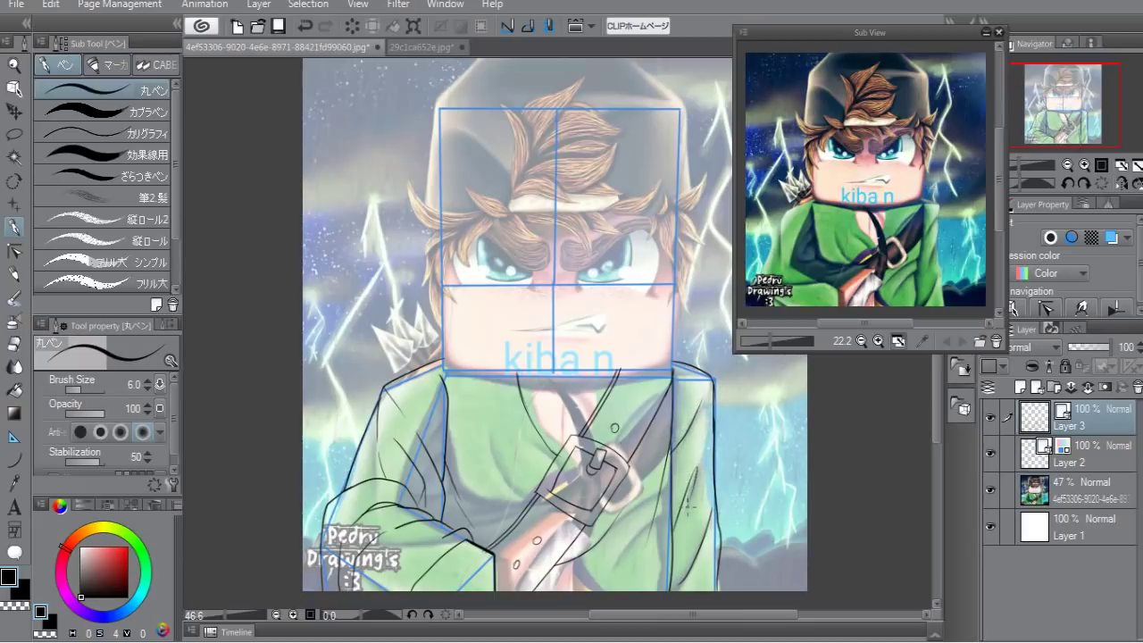
Hide the reference, trace the head box's left and bottom edges, and hide the blue guides.
left_click(990, 490)
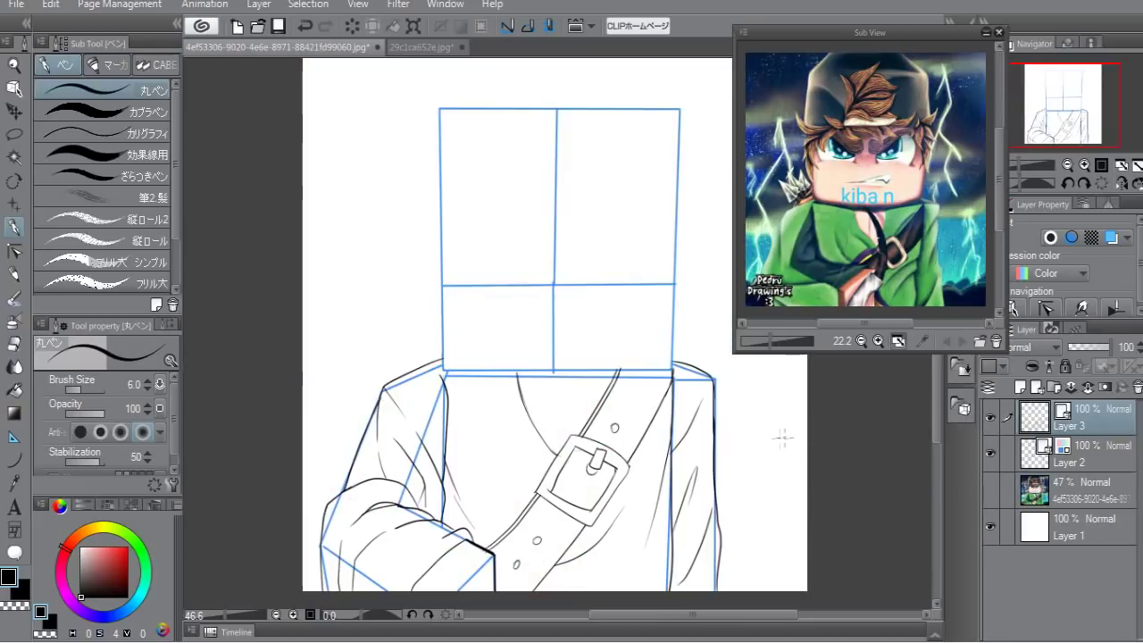
mouse_move(439, 113)
left_mouse_down()
mouse_move(442, 369)
mouse_move(675, 369)
mouse_move(679, 110)
mouse_move(436, 109)
left_mouse_up()
left_click(990, 453)
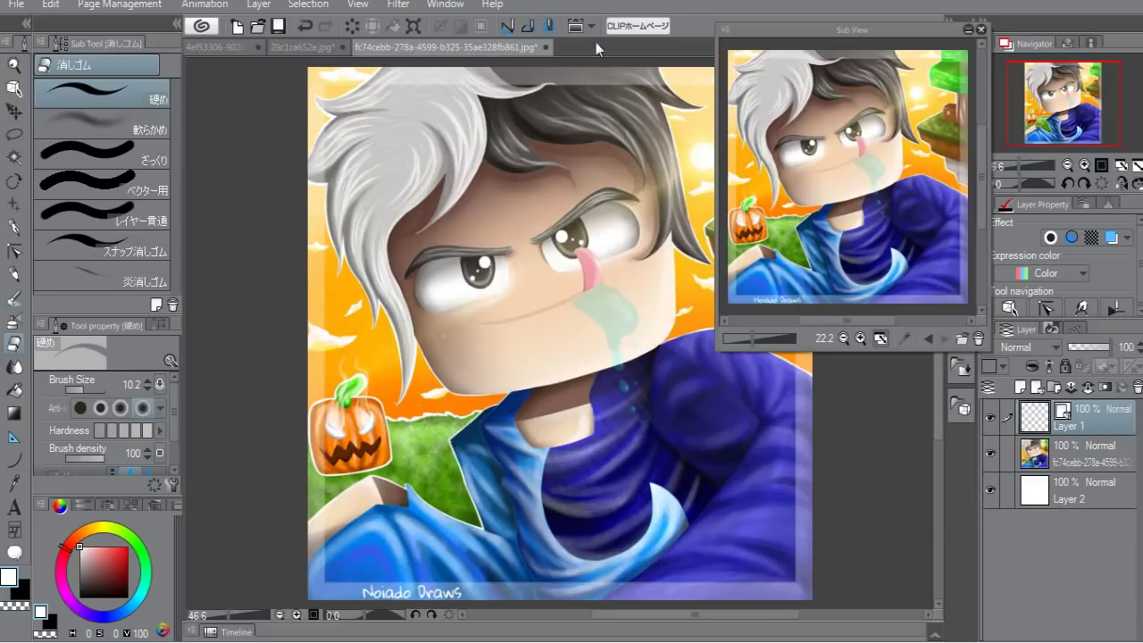
Move the reference preview aside, pick a dark reddish-brown colour and draw an ellipse on the shirt.
left_click_drag(810, 29, 854, 23)
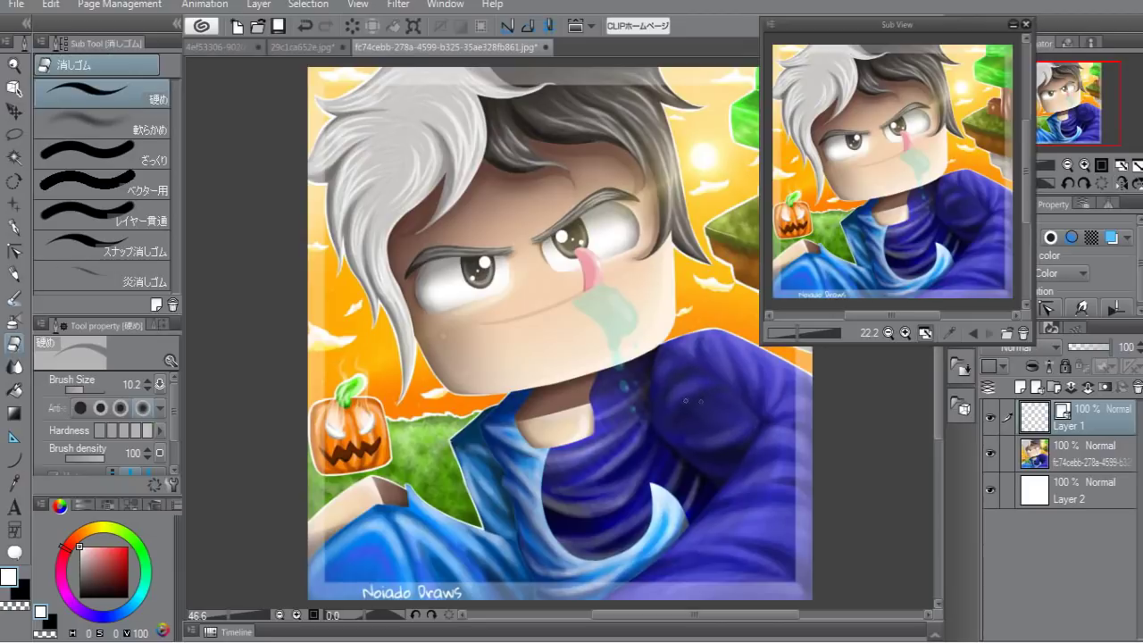
left_click(111, 584)
key("p")
left_click_drag(701, 373, 701, 379)
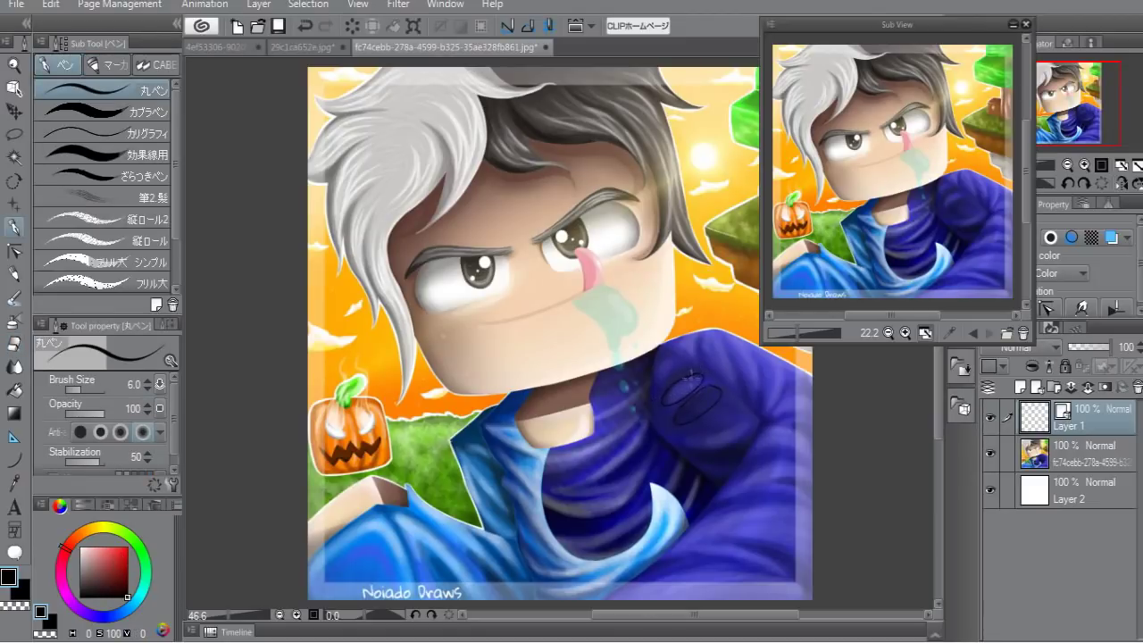
Undo the shirt ellipse, hide the reference, erase a box-line overshoot, and add a new raster layer.
key("ctrl+z")
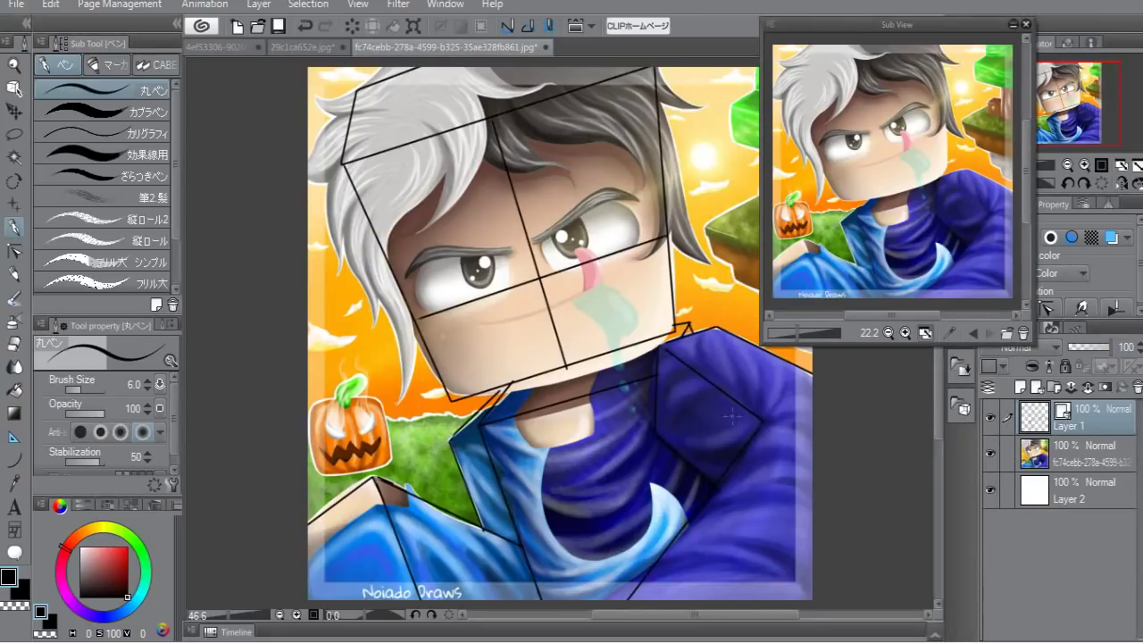
left_click(990, 454)
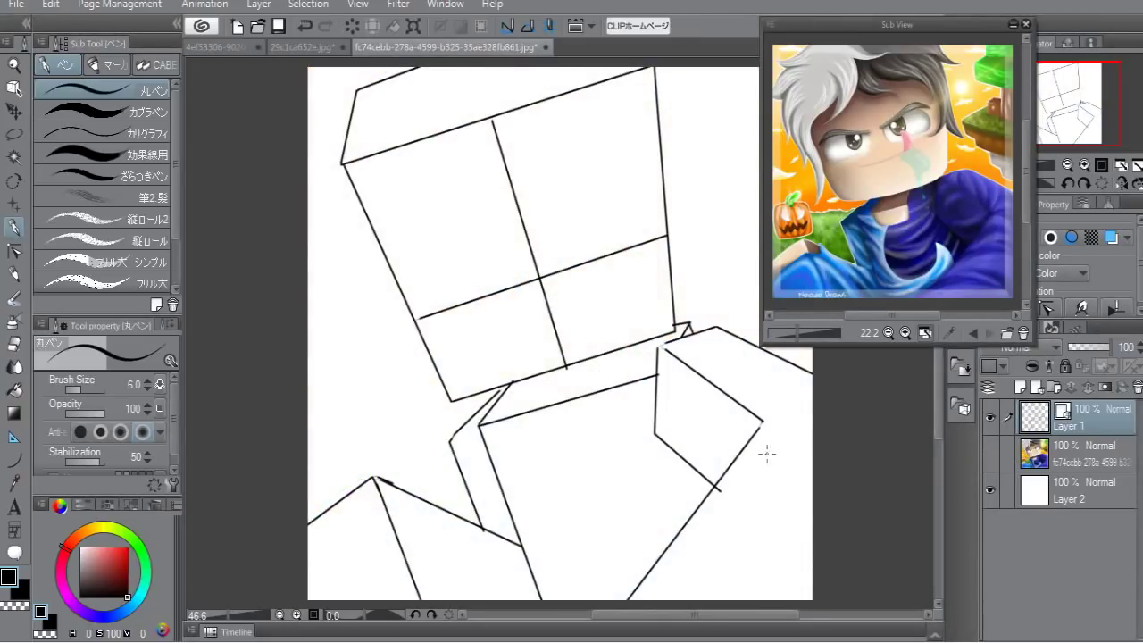
key("e")
left_click_drag(720, 490, 729, 487)
key("p")
left_click(1036, 387)
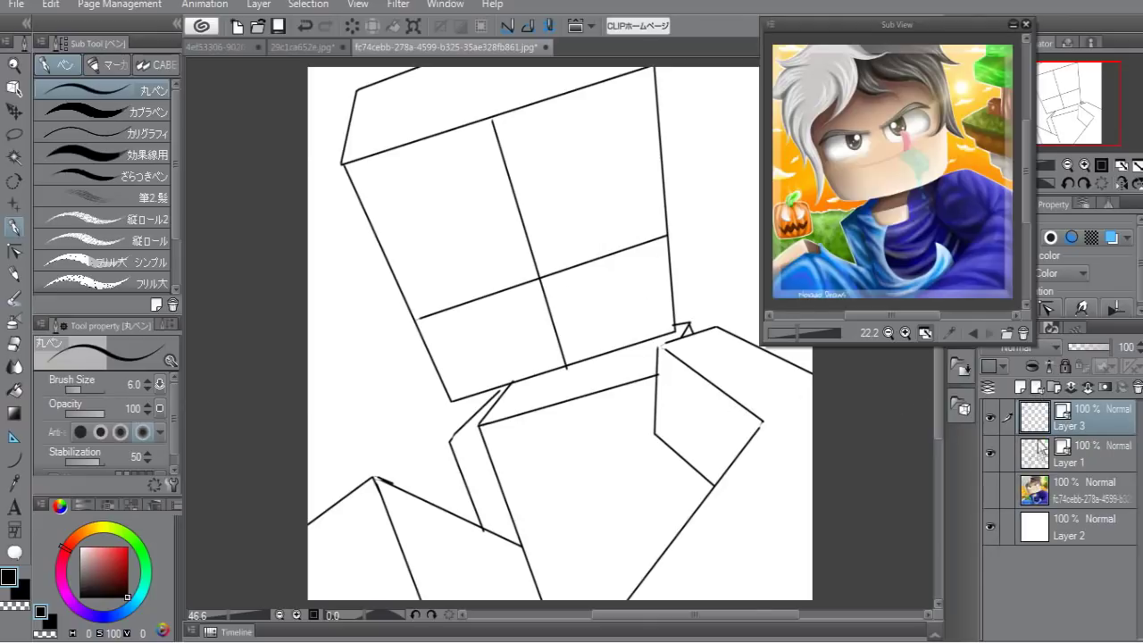
Tint Layer 1's box guides blue and sketch a loop over the right shoulder.
left_click(1111, 236)
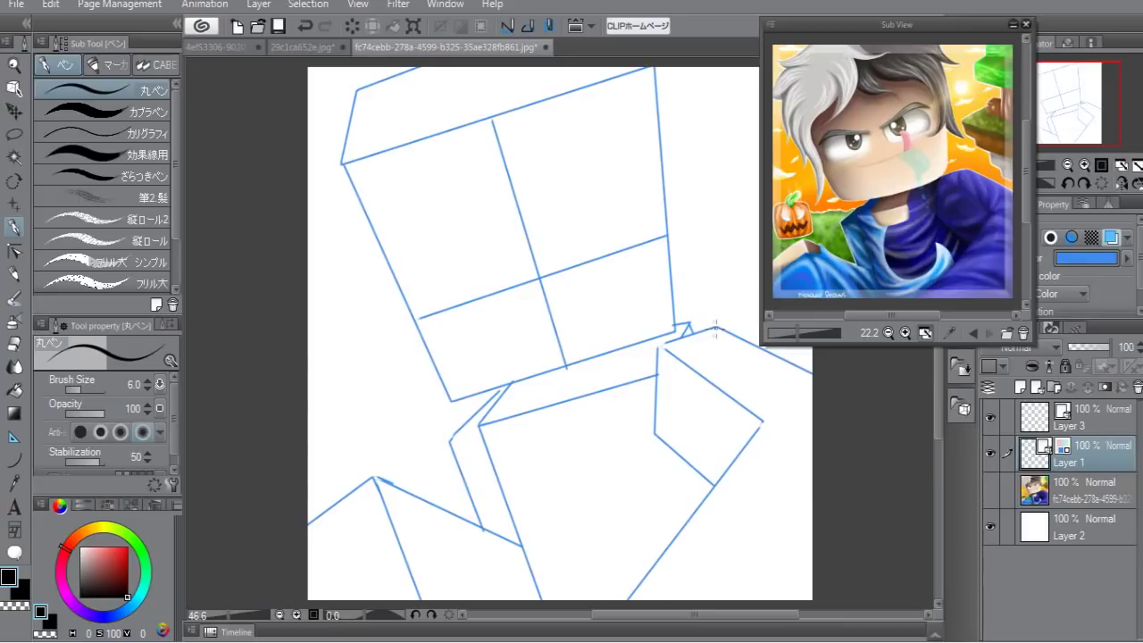
left_click_drag(714, 330, 814, 388)
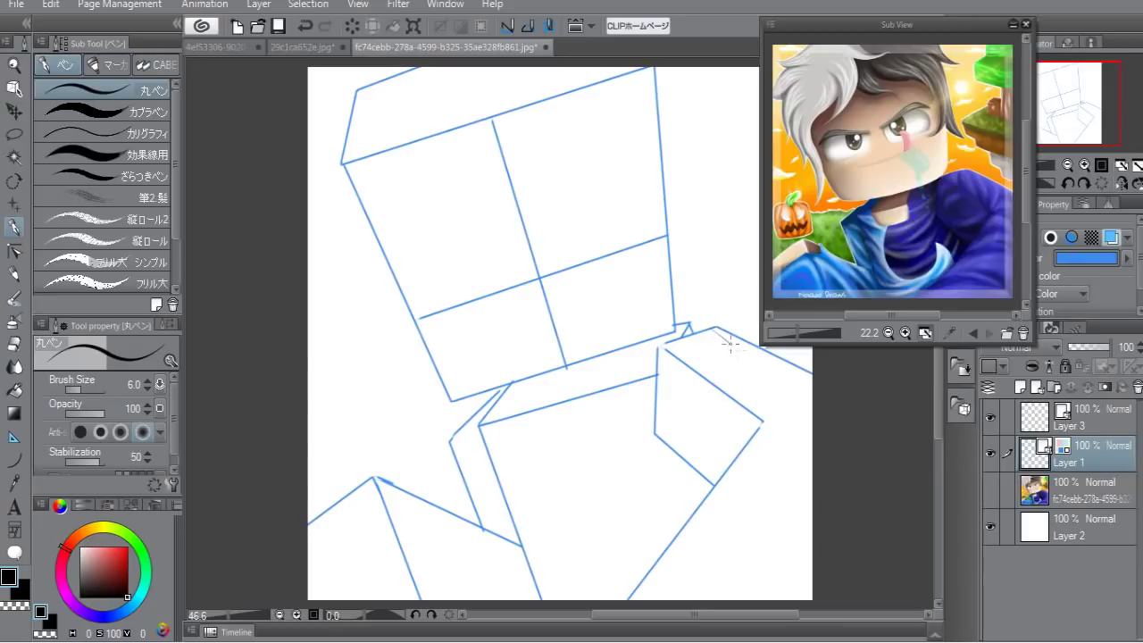
On Layer 3, ink the upper curve of the right sleeve after undoing a stray loop.
left_click(1070, 425)
left_click_drag(813, 386, 809, 378)
left_click_drag(862, 38, 929, 29)
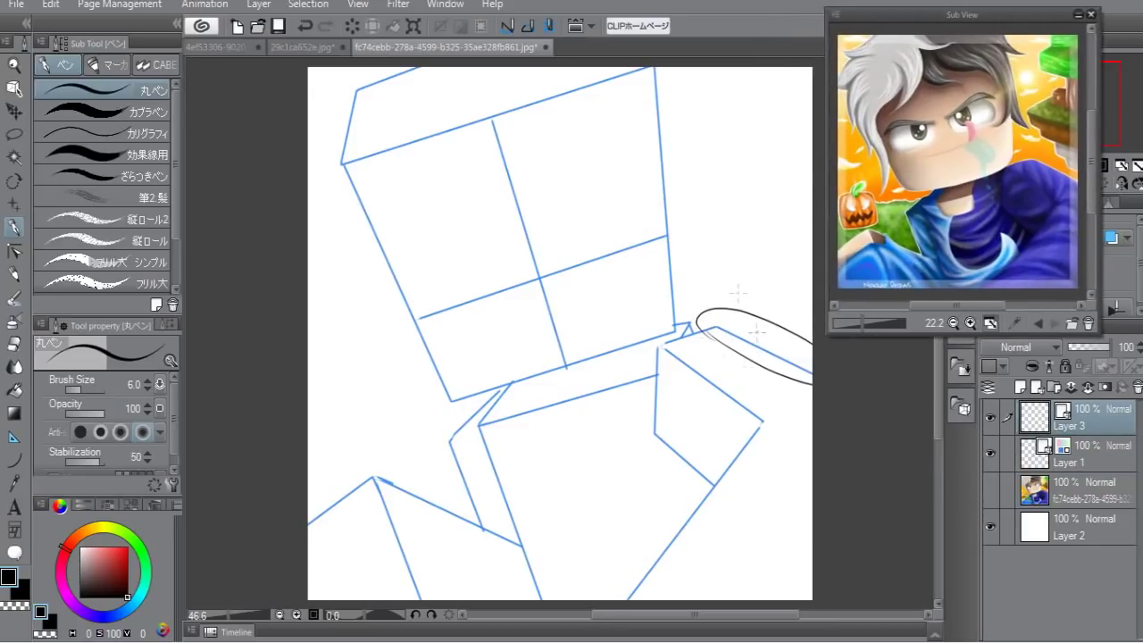
key("ctrl+z")
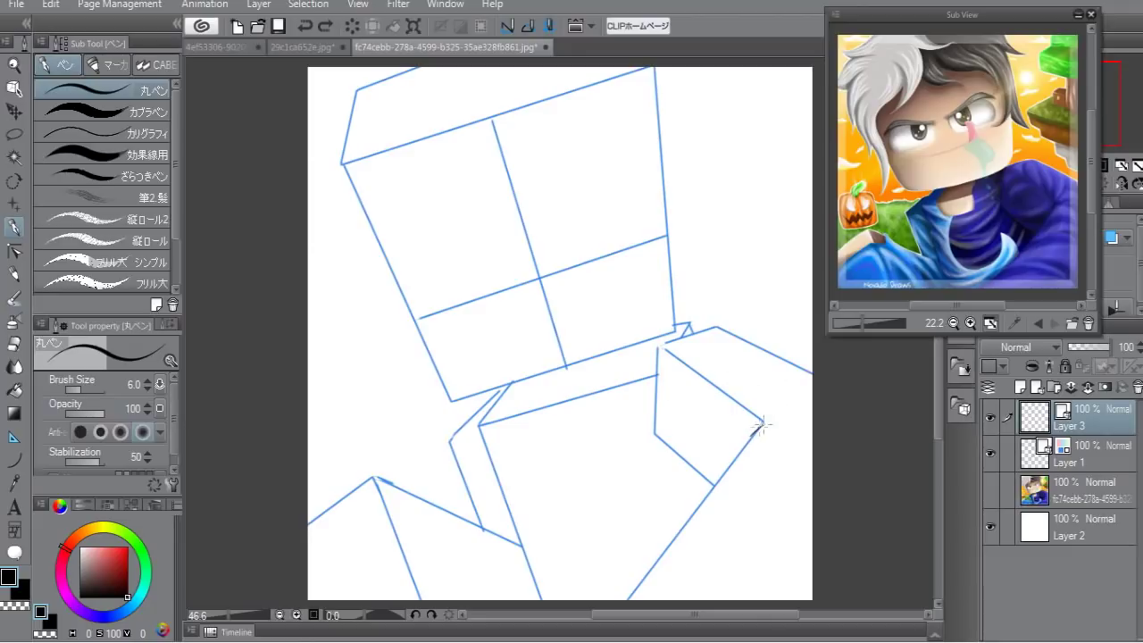
mouse_move(811, 400)
left_mouse_down()
mouse_move(737, 436)
mouse_move(740, 451)
mouse_move(756, 434)
left_mouse_up()
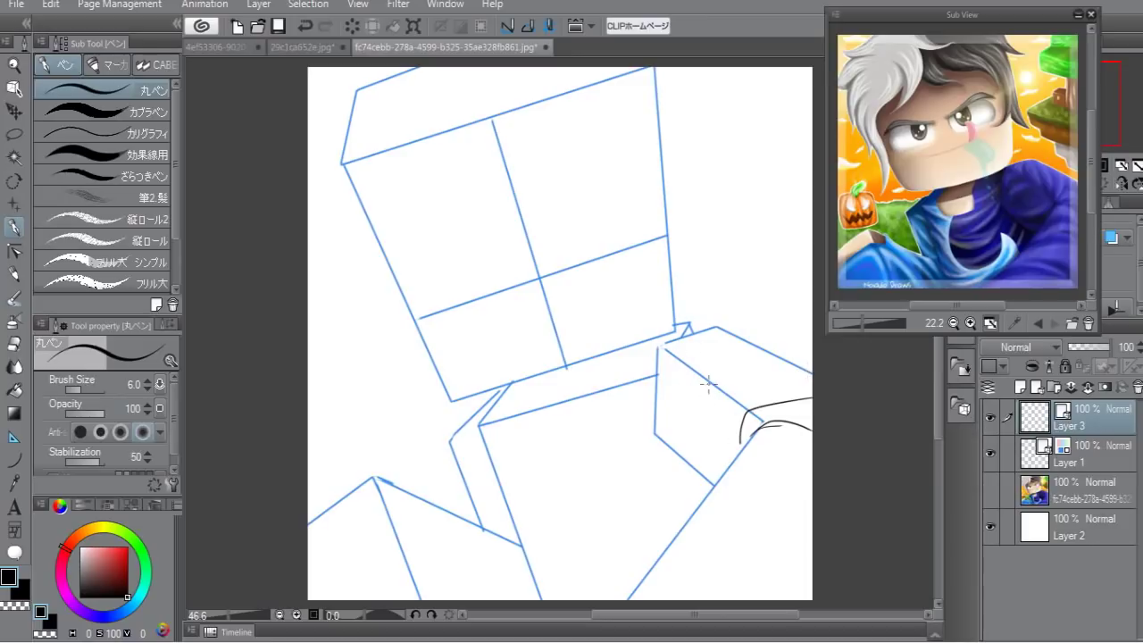
Ink a fold inside the shoulder box and the lower sleeve edge along the blue guide.
left_click_drag(696, 370, 711, 486)
left_click_drag(631, 597, 688, 510)
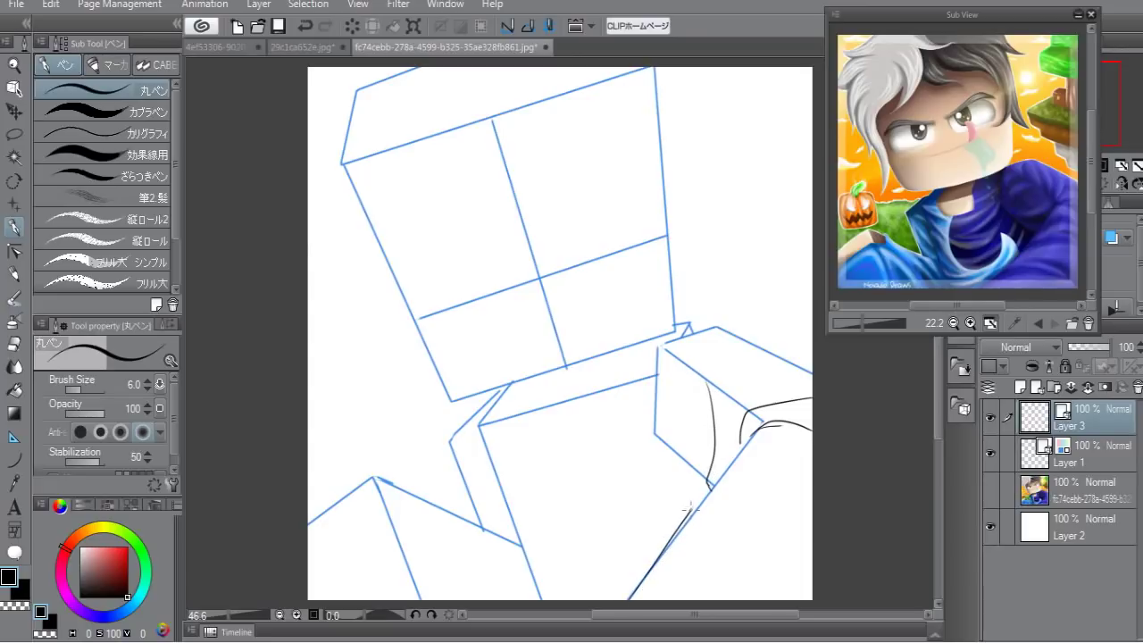
key("ctrl+z")
left_click_drag(627, 600, 714, 482)
left_click_drag(629, 598, 758, 428)
Try a curved lower-right fold, then ink a short diagonal line and the shoulder box's top edge.
left_click_drag(691, 537, 805, 589)
key("ctrl+z")
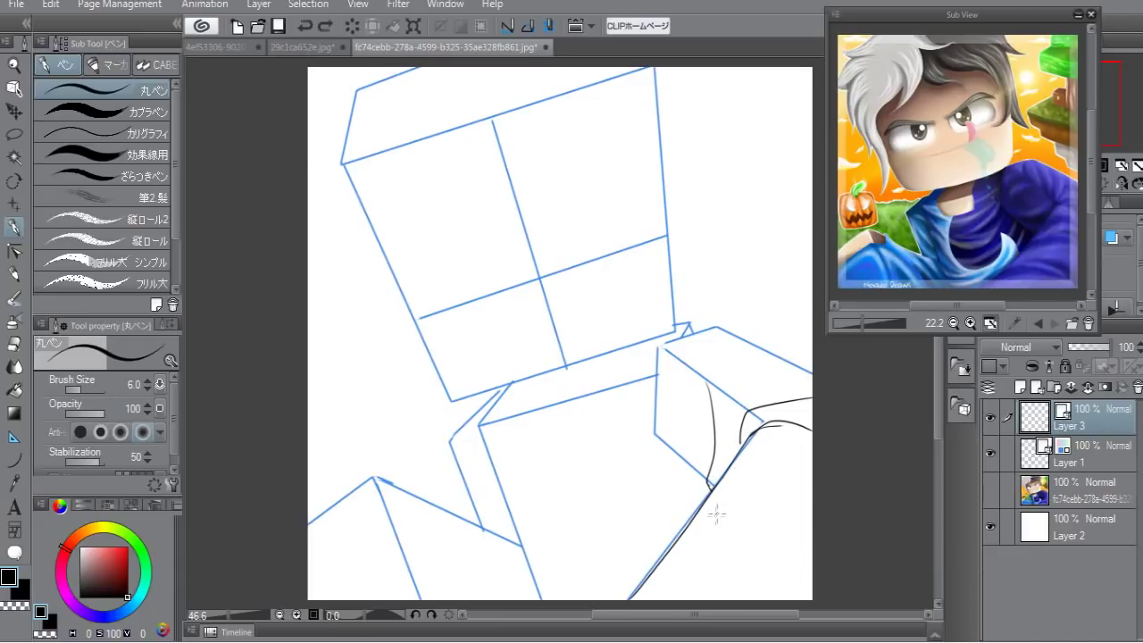
mouse_move(702, 533)
left_mouse_down()
mouse_move(741, 549)
mouse_move(795, 599)
left_mouse_up()
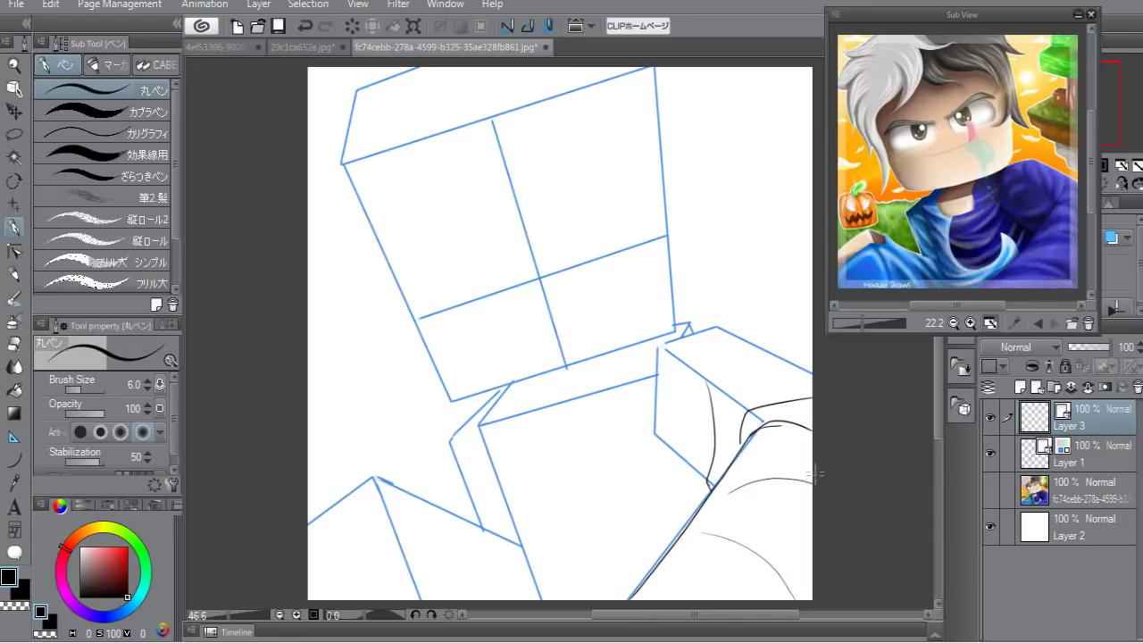
key("ctrl+z")
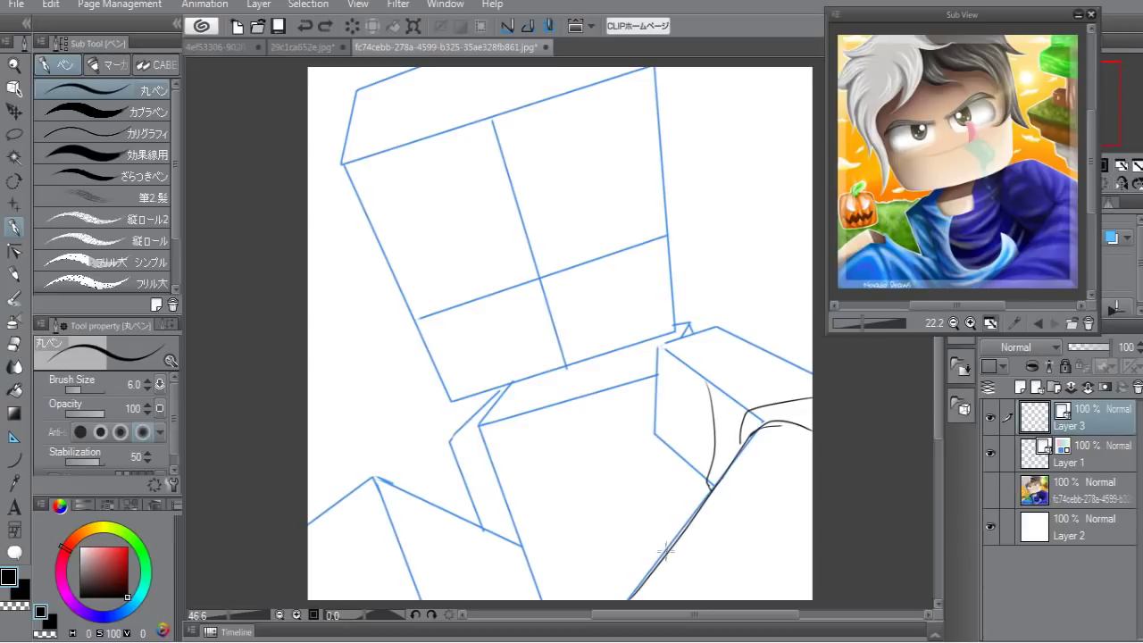
mouse_move(665, 555)
left_mouse_down()
mouse_move(680, 533)
mouse_move(661, 562)
left_mouse_up()
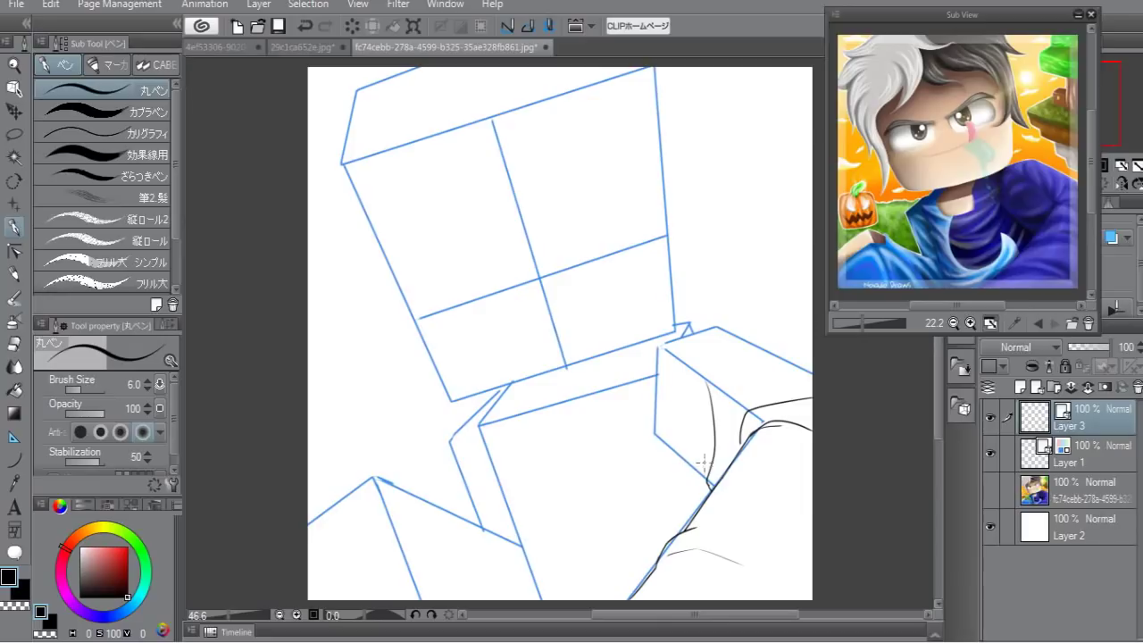
left_click_drag(661, 344, 793, 359)
Ink the shoulder box's edges, folds and corner tip, then begin the collar under the head.
key("e")
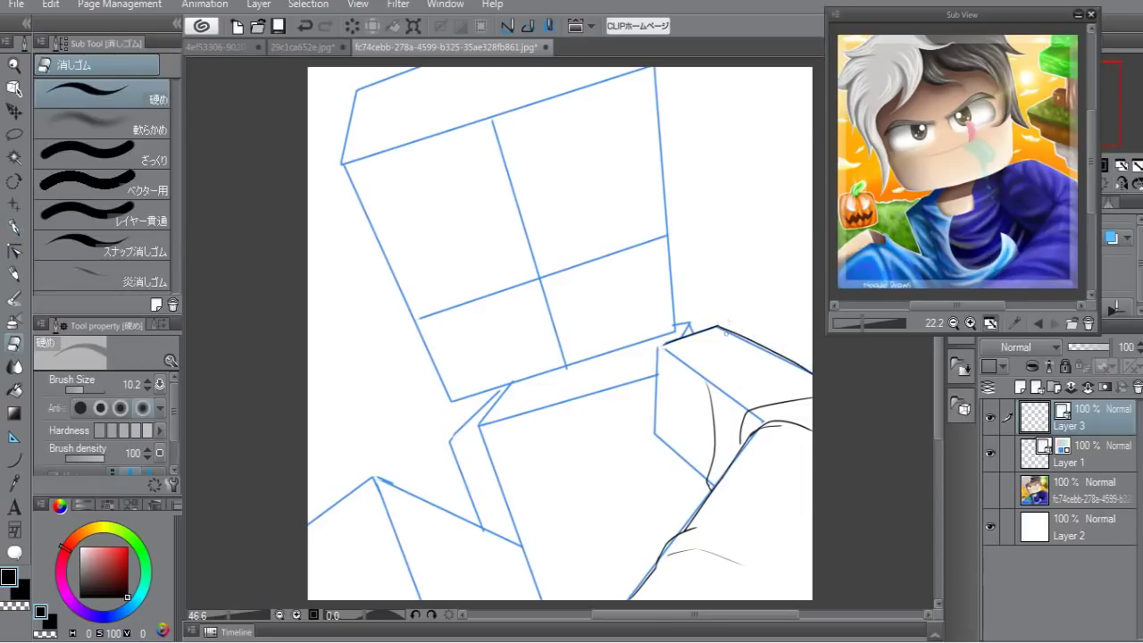
key("p")
mouse_move(747, 384)
left_mouse_down()
mouse_move(734, 403)
mouse_move(765, 382)
left_mouse_up()
left_click_drag(662, 344, 710, 482)
left_click_drag(699, 384, 705, 475)
mouse_move(722, 411)
left_mouse_down()
mouse_move(741, 389)
mouse_move(733, 430)
left_mouse_up()
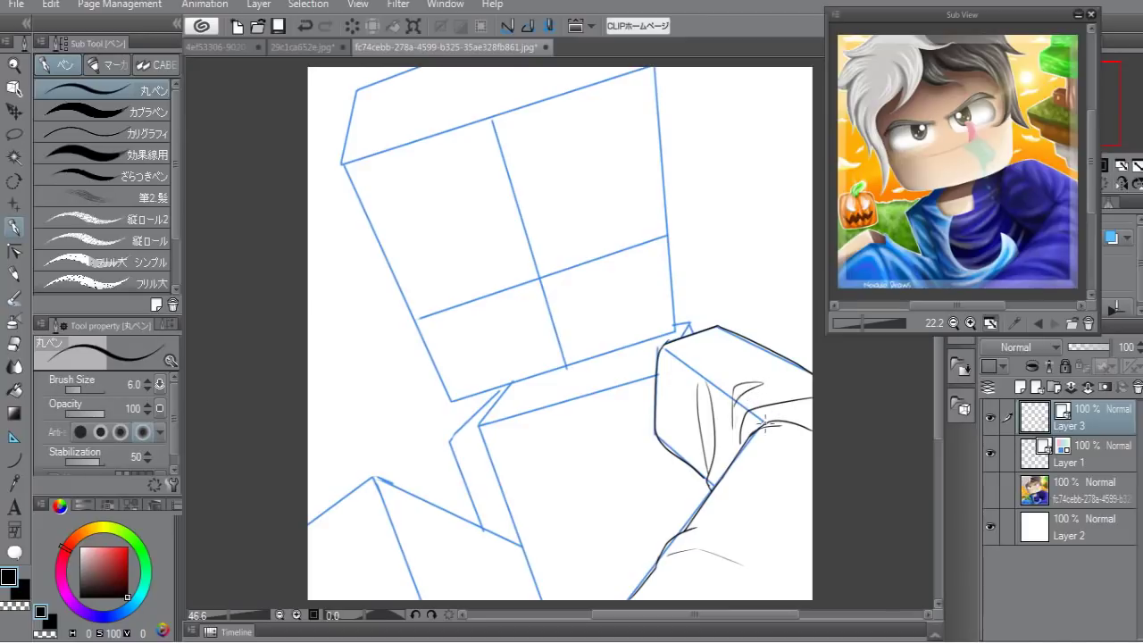
left_click_drag(755, 422, 811, 406)
left_click_drag(675, 324, 707, 327)
mouse_move(533, 378)
left_mouse_down()
mouse_move(527, 398)
mouse_move(608, 393)
mouse_move(616, 348)
left_mouse_up()
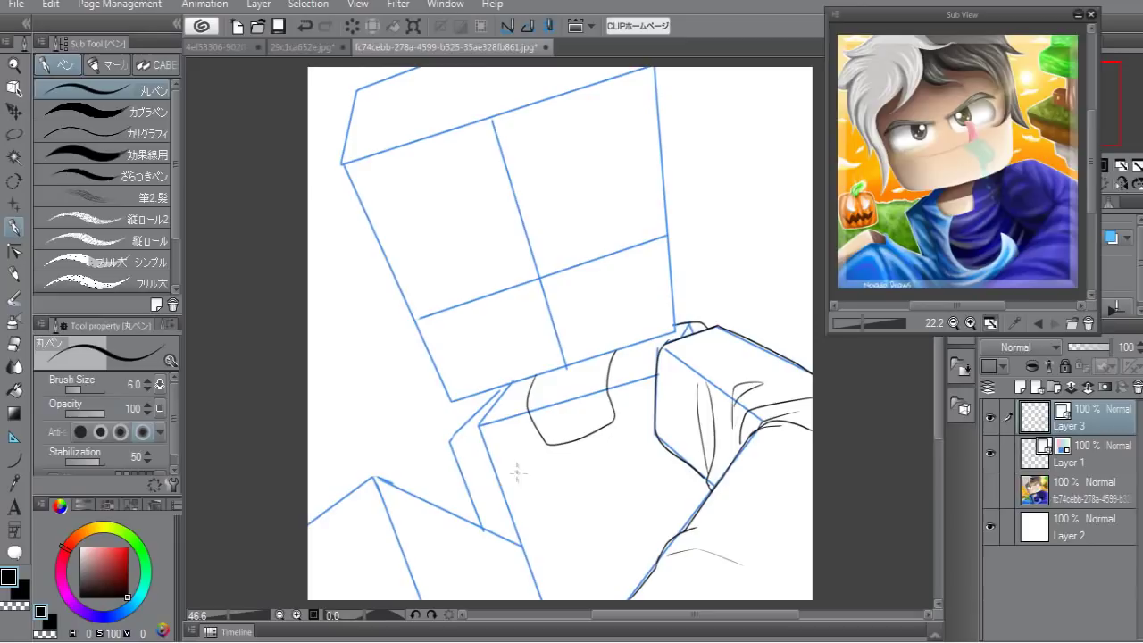
Ink the torso box's left edge, redoing the fold strokes with undo.
left_click_drag(513, 381, 576, 576)
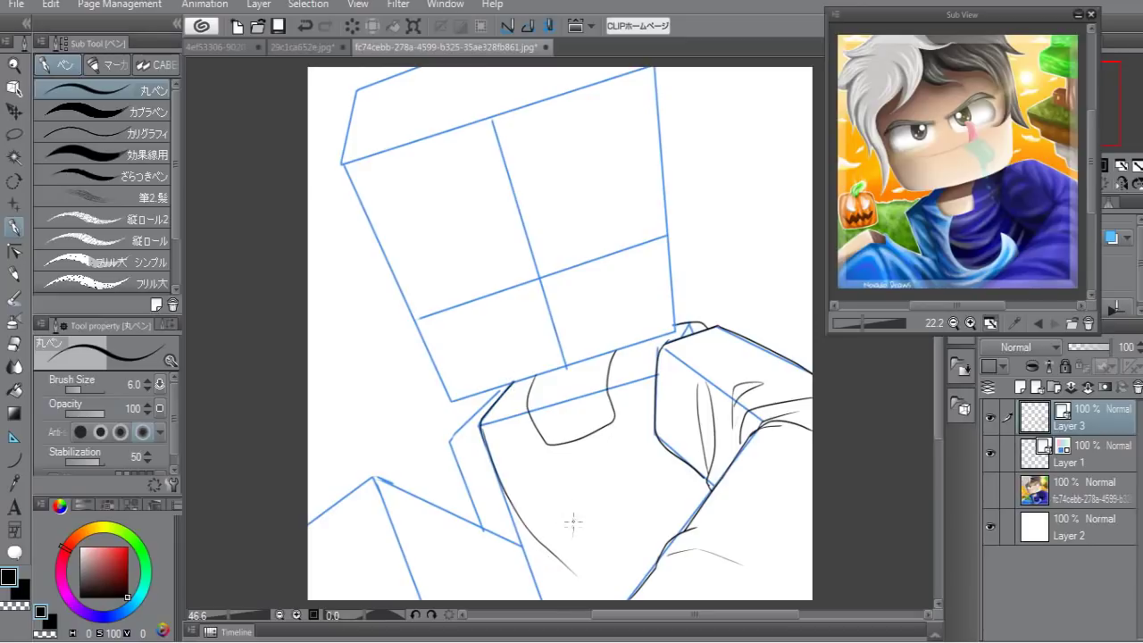
left_click_drag(546, 461, 620, 583)
key("ctrl+z")
left_click_drag(578, 472, 623, 552)
left_click_drag(496, 470, 536, 600)
key("ctrl+z")
mouse_move(490, 473)
left_mouse_down()
mouse_move(541, 598)
mouse_move(612, 600)
left_mouse_up()
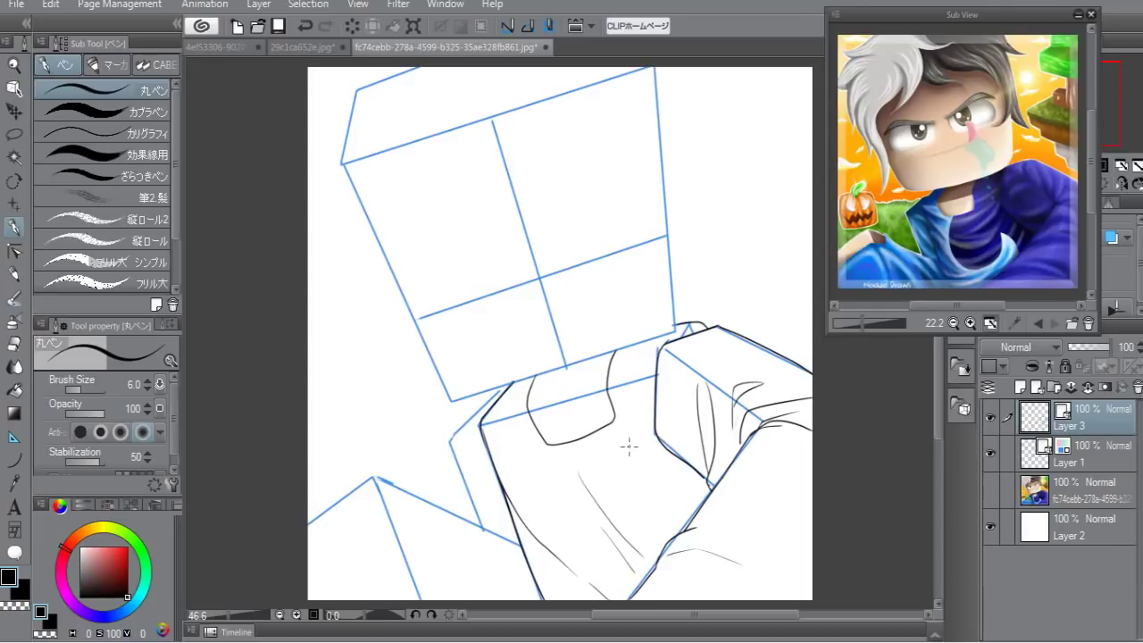
mouse_move(640, 454)
left_mouse_down()
mouse_move(672, 449)
mouse_move(678, 503)
left_mouse_up()
key("ctrl+z")
Trace the left arm's inner and outer edges, folds and shoulder contour.
key("ctrl+z")
mouse_move(486, 522)
left_mouse_down()
mouse_move(492, 557)
mouse_move(512, 540)
left_mouse_up()
key("ctrl+z")
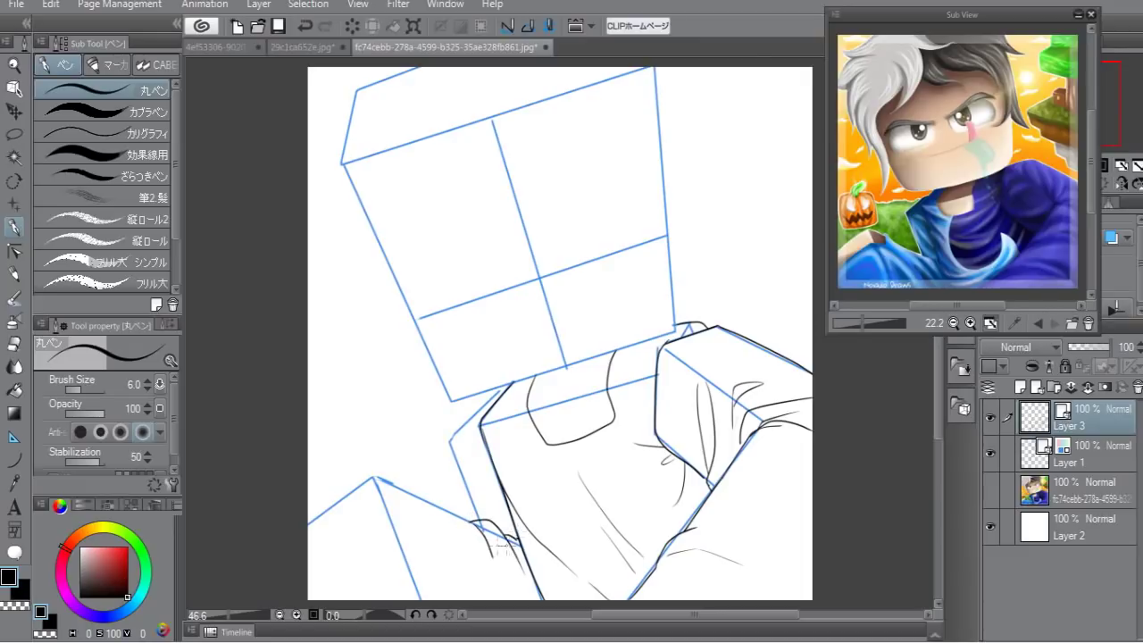
left_click_drag(480, 527, 491, 580)
left_click_drag(487, 541, 500, 598)
key("ctrl+z")
left_click_drag(468, 518, 416, 494)
left_click_drag(404, 482, 451, 600)
left_click_drag(415, 493, 434, 533)
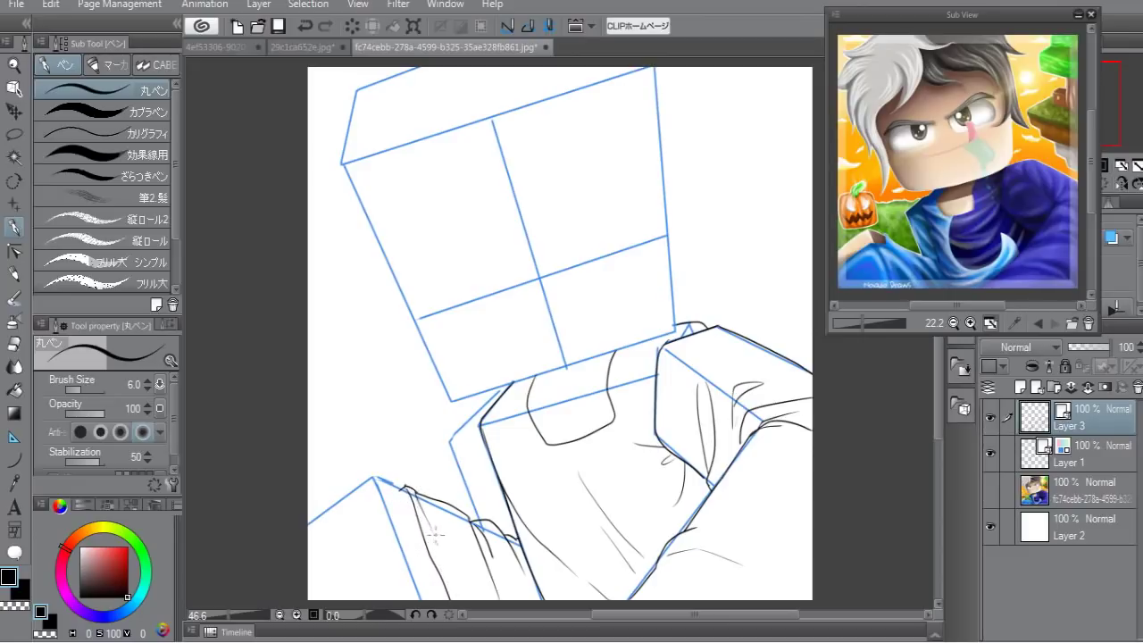
mouse_move(393, 480)
left_mouse_down()
mouse_move(308, 525)
mouse_move(375, 479)
mouse_move(420, 598)
left_mouse_up()
left_click_drag(509, 384, 451, 442)
left_click_drag(502, 386, 479, 514)
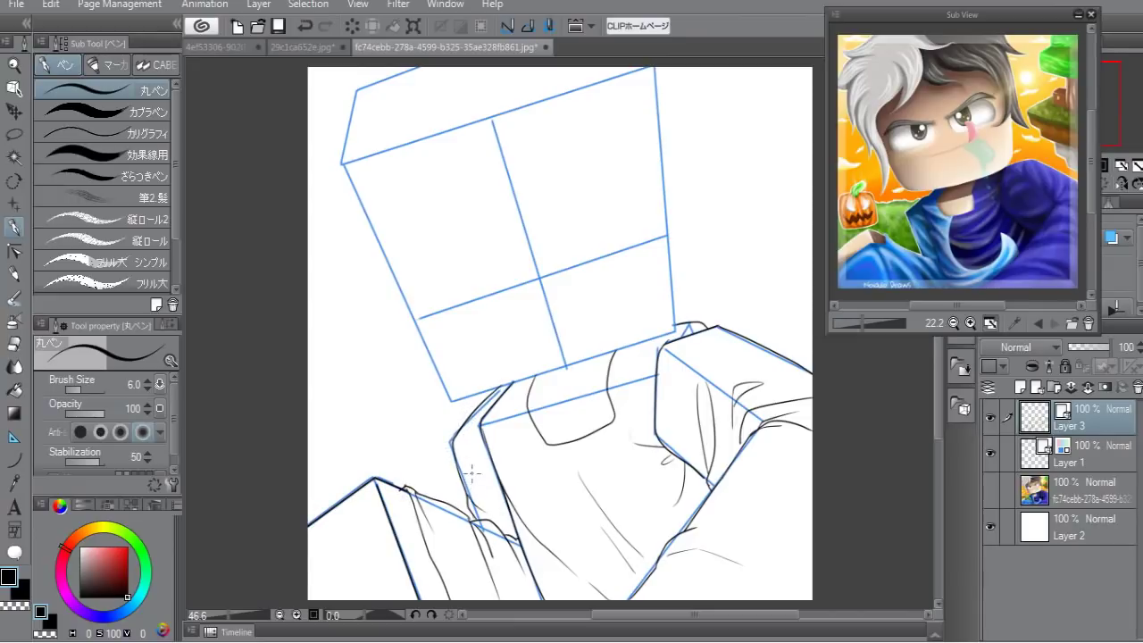
left_click_drag(454, 438, 468, 448)
Trace the head box's left, bottom, upper-left and top edges.
mouse_move(342, 165)
left_mouse_down()
mouse_move(451, 402)
mouse_move(676, 329)
mouse_move(655, 68)
left_mouse_up()
left_click_drag(342, 163, 415, 66)
left_click_drag(342, 162, 656, 64)
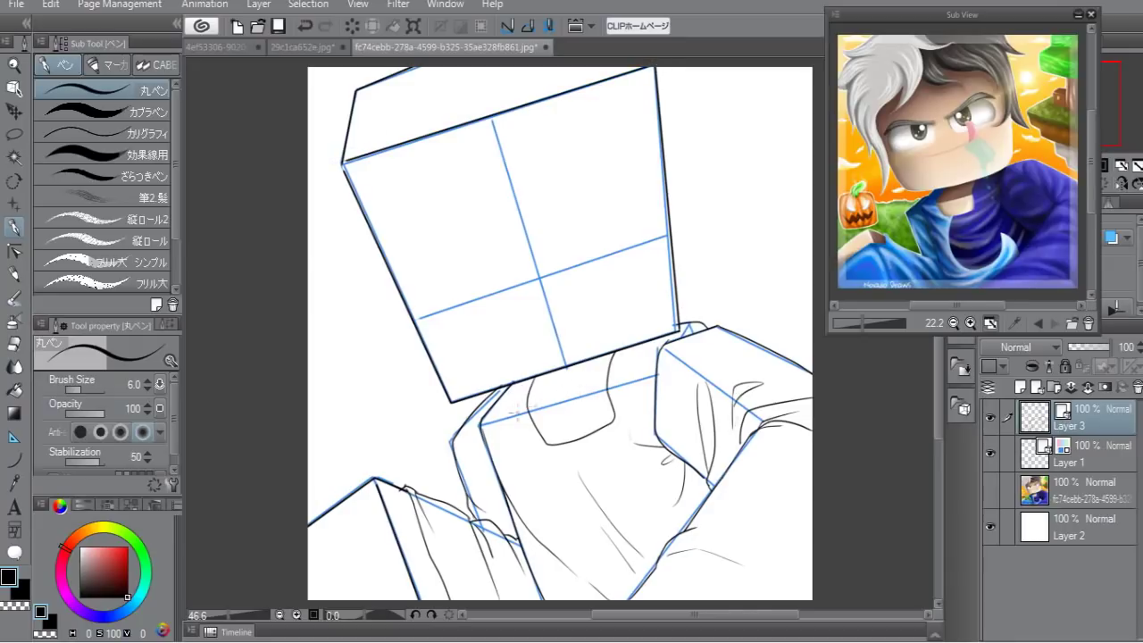
Hide the blue guides, ink the head box's right edge, and clean it up with the eraser.
left_click(990, 453)
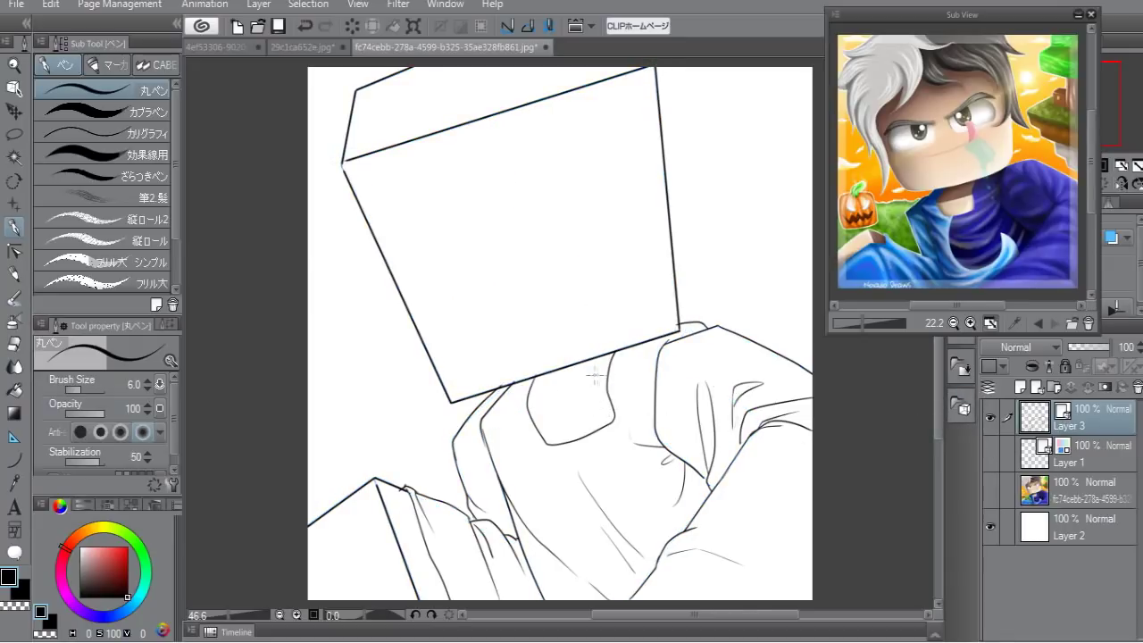
left_click_drag(679, 328, 656, 66)
key("e")
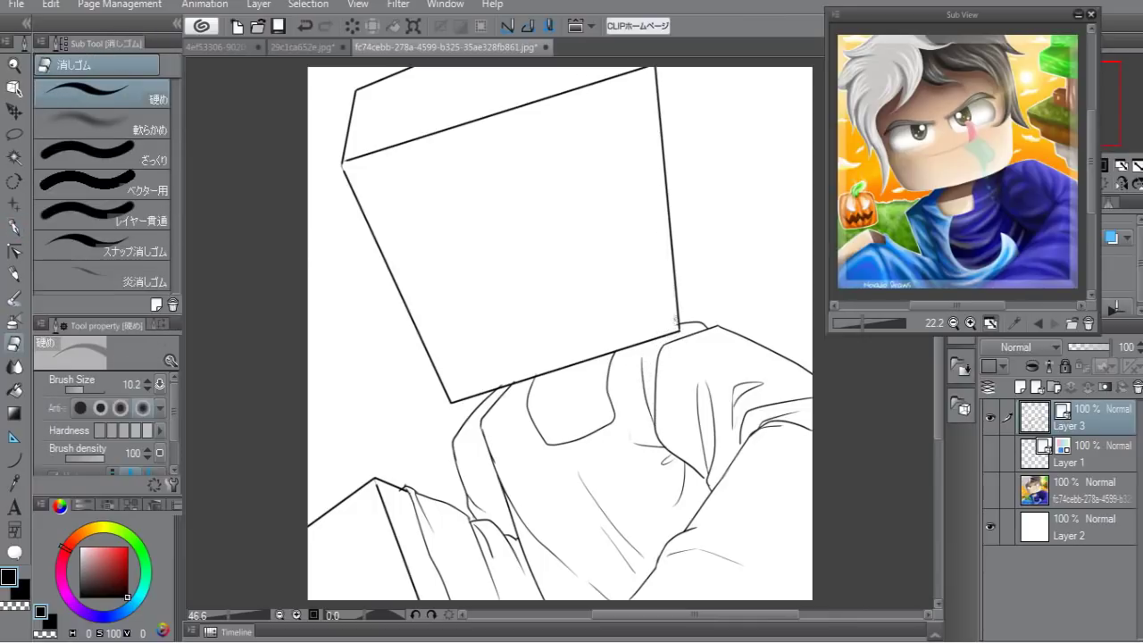
key("p")
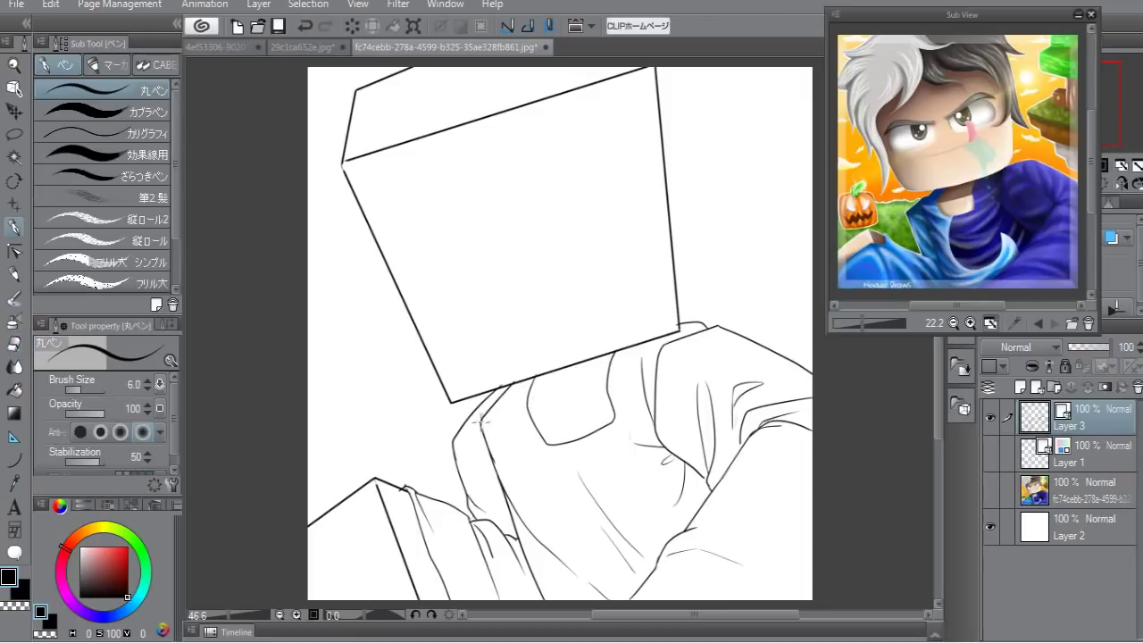
key("e")
key("p")
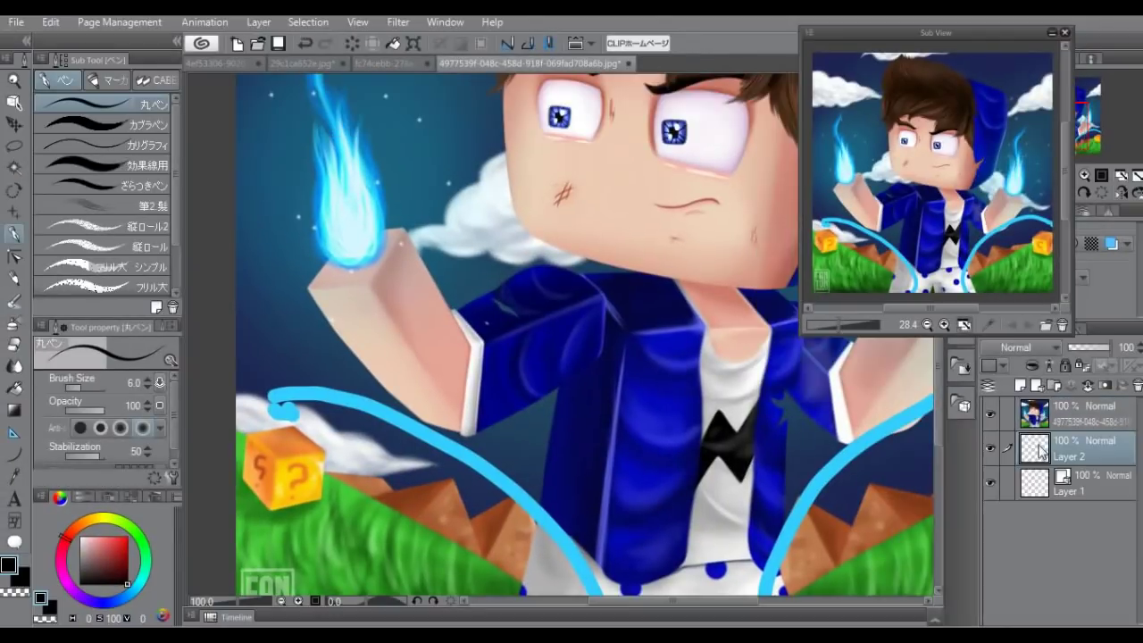
Tint the second chibi's box guide sketch blue, swap the drawing colour to white, and bring up the hooded top photo.
key("ctrl+a")
key("x")
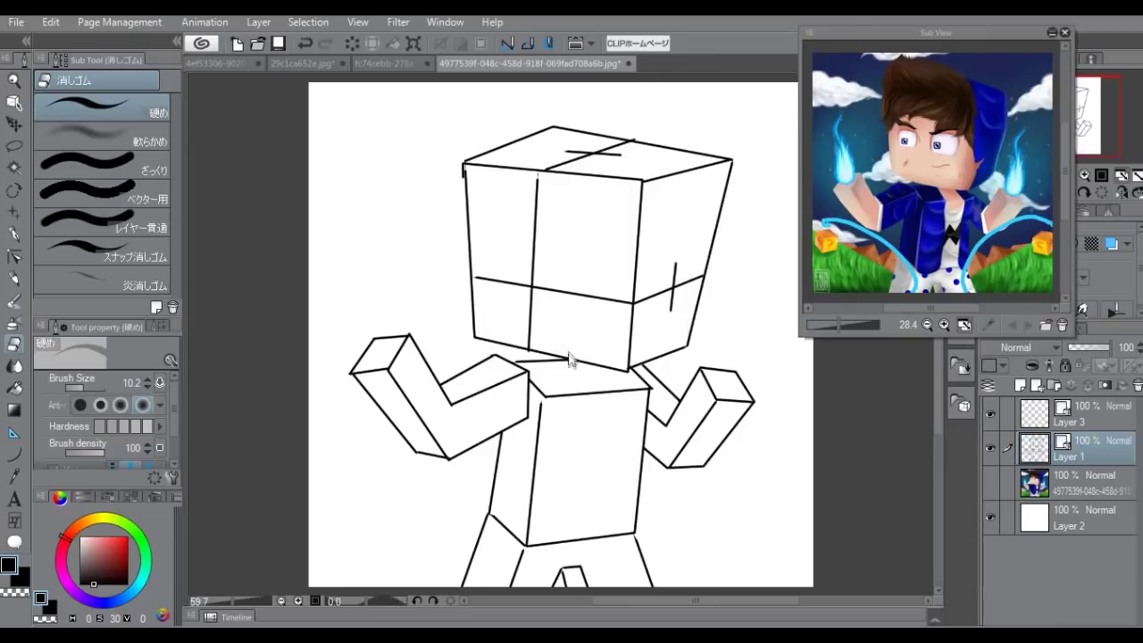
key("p")
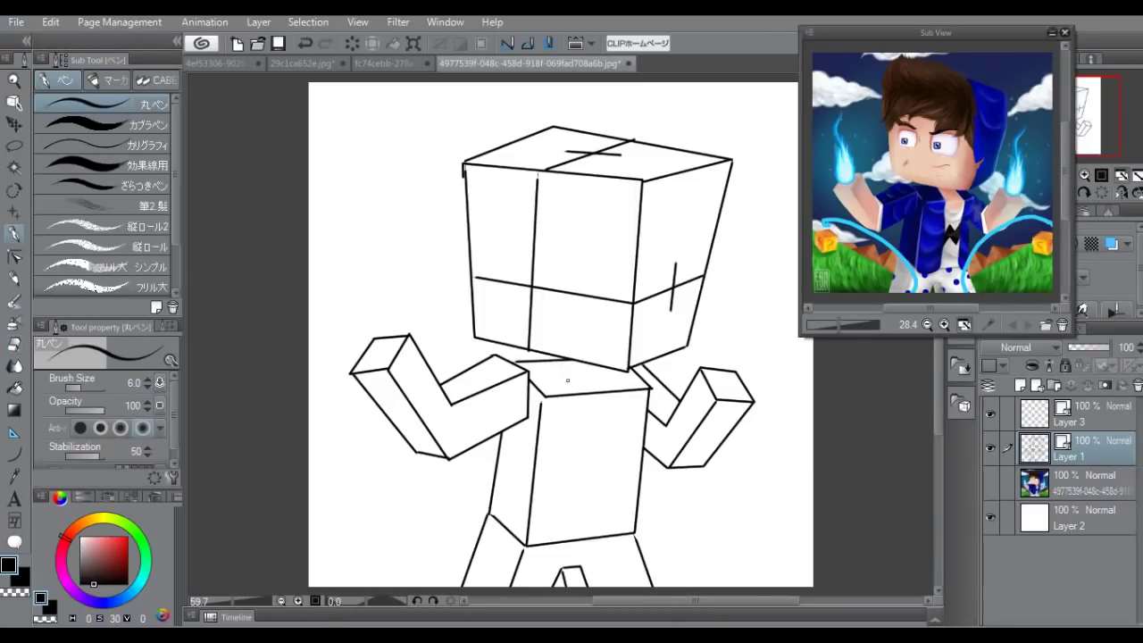
left_click(1113, 245)
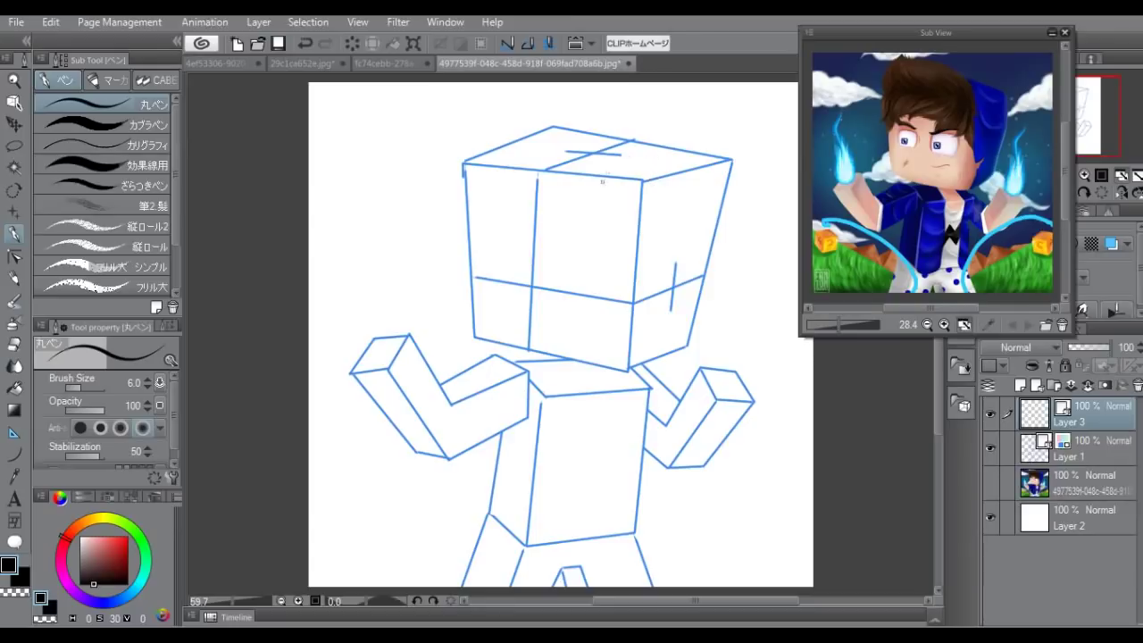
key("x")
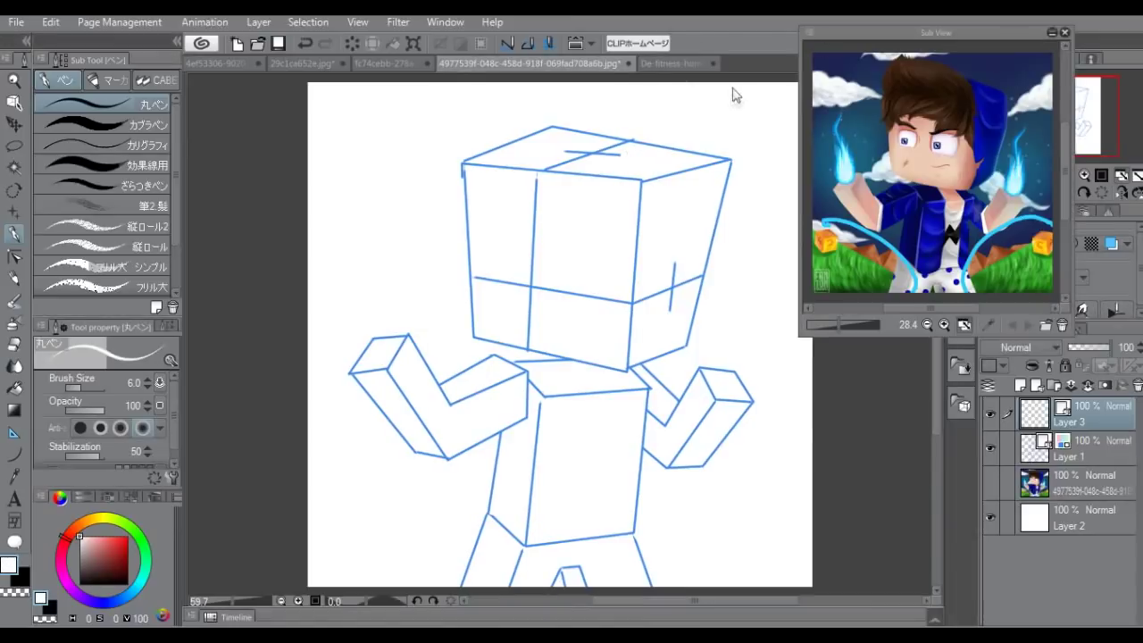
left_click(687, 64)
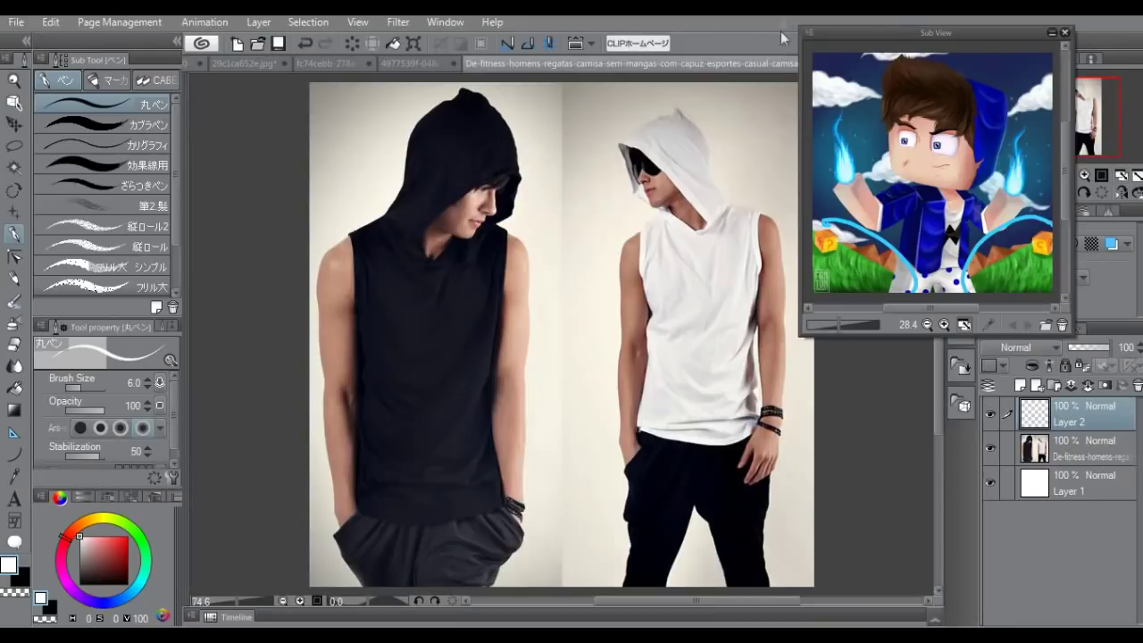
Switch back to black and trace the right hoodie's hood, torso sides, drawstring and hem.
left_click_drag(885, 36, 910, 41)
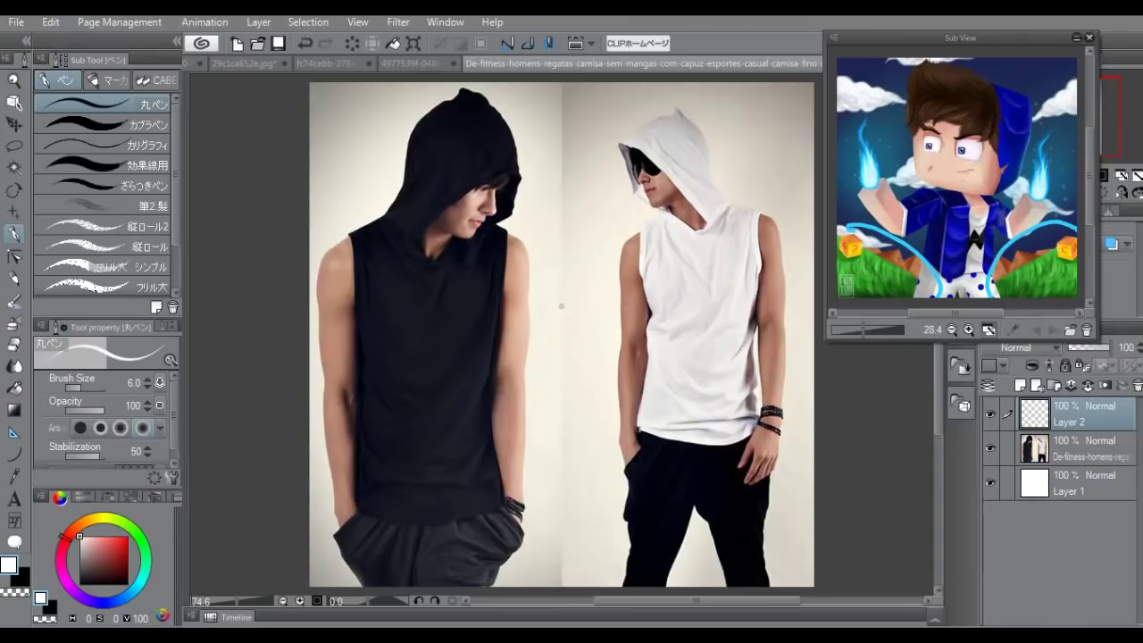
key("x")
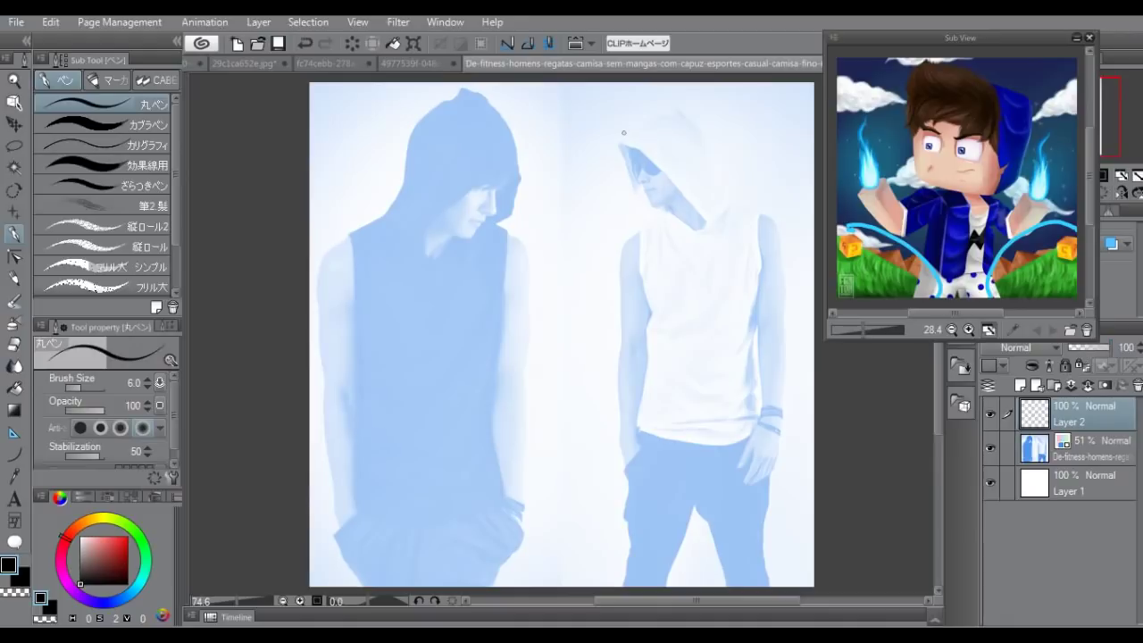
mouse_move(623, 145)
left_mouse_down()
mouse_move(628, 186)
mouse_move(657, 219)
mouse_move(665, 165)
mouse_move(699, 207)
mouse_move(701, 236)
mouse_move(732, 195)
mouse_move(652, 112)
mouse_move(686, 104)
mouse_move(729, 155)
mouse_move(733, 191)
mouse_move(759, 210)
mouse_move(763, 234)
left_mouse_up()
key("ctrl+z")
mouse_move(661, 214)
left_mouse_down()
mouse_move(639, 228)
mouse_move(655, 321)
mouse_move(641, 334)
left_mouse_up()
left_click_drag(761, 220, 761, 357)
left_click_drag(661, 226, 693, 282)
left_click_drag(752, 231, 721, 364)
key("ctrl+z")
left_click_drag(756, 302, 725, 375)
mouse_move(645, 328)
left_mouse_down()
mouse_move(645, 388)
mouse_move(666, 439)
mouse_move(757, 404)
left_mouse_up()
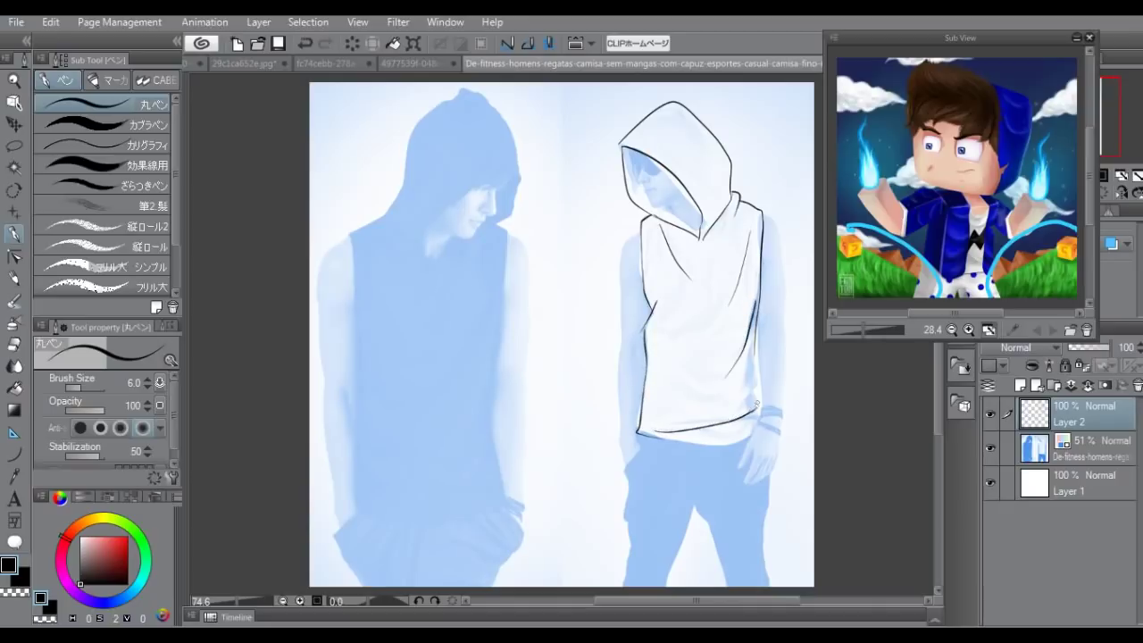
left_click_drag(670, 436, 755, 416)
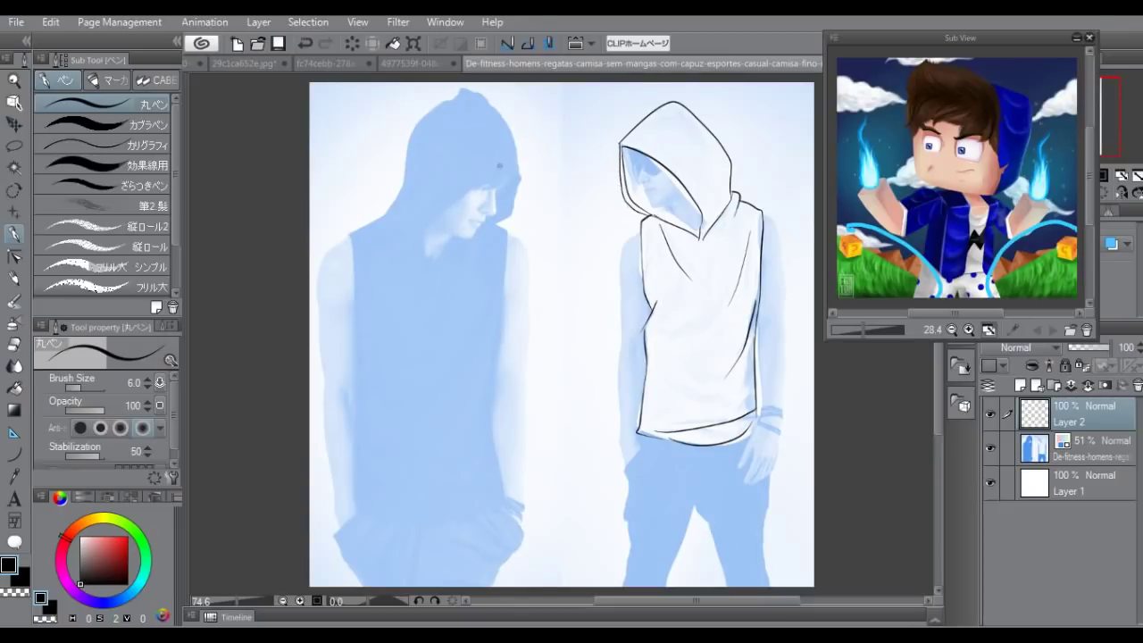
Trace the left hoodie's hood, fold, shoulders and torso sides, then hide the blue reference photo.
mouse_move(515, 166)
left_mouse_down()
mouse_move(429, 229)
mouse_move(521, 161)
mouse_move(518, 203)
left_mouse_up()
left_click_drag(461, 280, 488, 248)
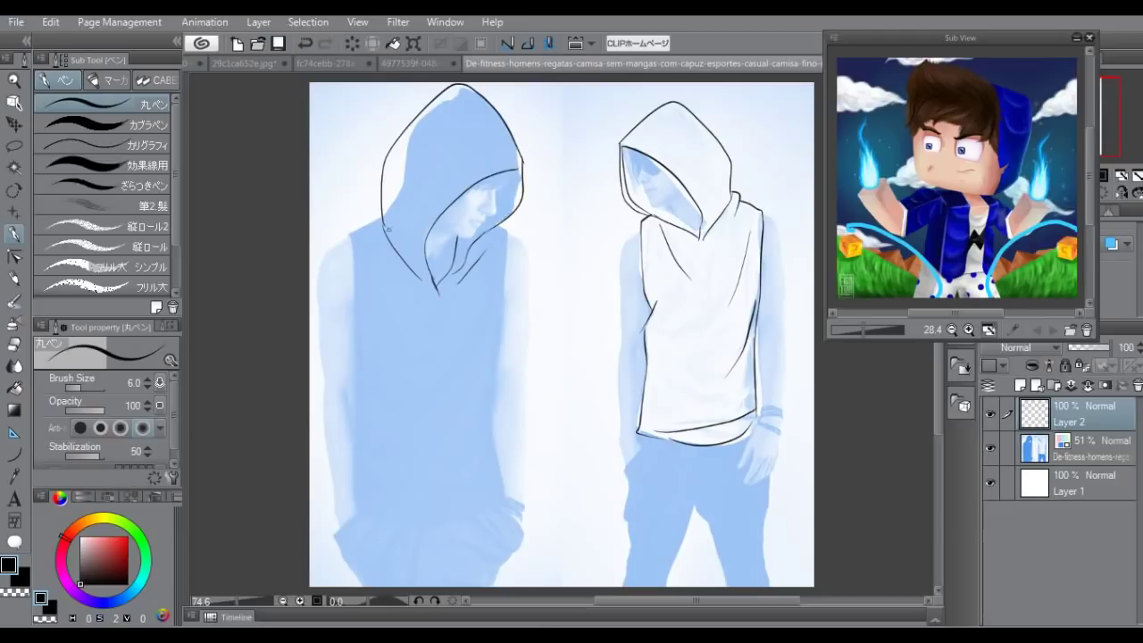
left_click_drag(379, 226, 319, 263)
left_click_drag(350, 303, 357, 505)
left_click_drag(499, 294, 506, 493)
mouse_move(497, 225)
left_mouse_down()
mouse_move(528, 252)
mouse_move(527, 307)
left_mouse_up()
left_click_drag(320, 256, 318, 318)
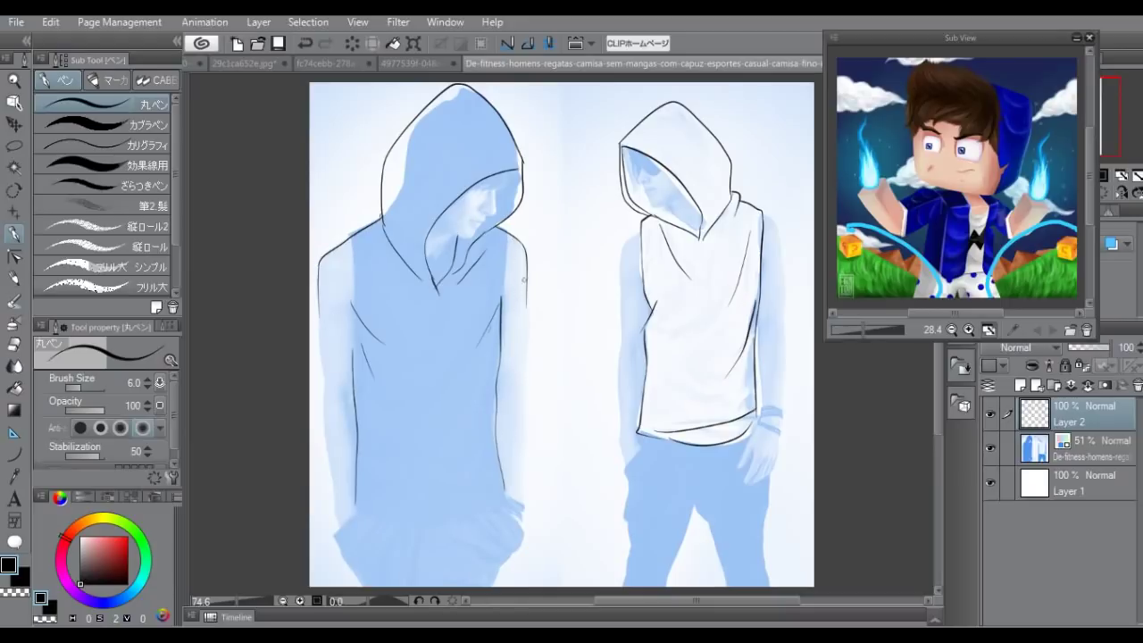
left_click(991, 447)
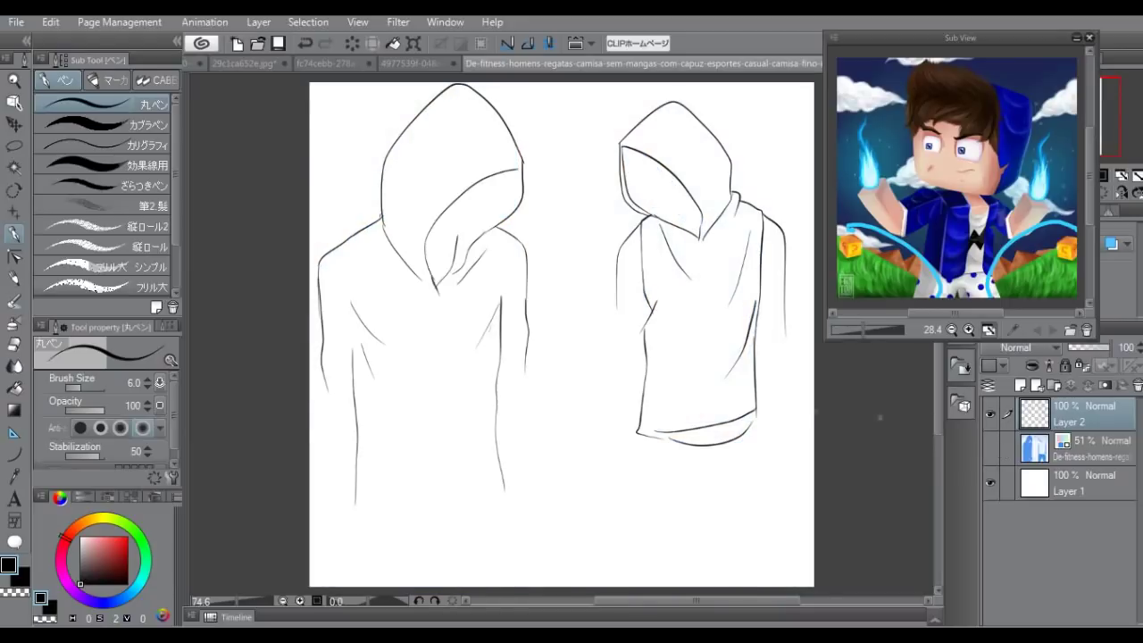
Add two inner fold lines inside the left hood, undoing three trial strokes near the hood top.
left_click_drag(516, 171, 490, 230)
left_click_drag(389, 175, 410, 259)
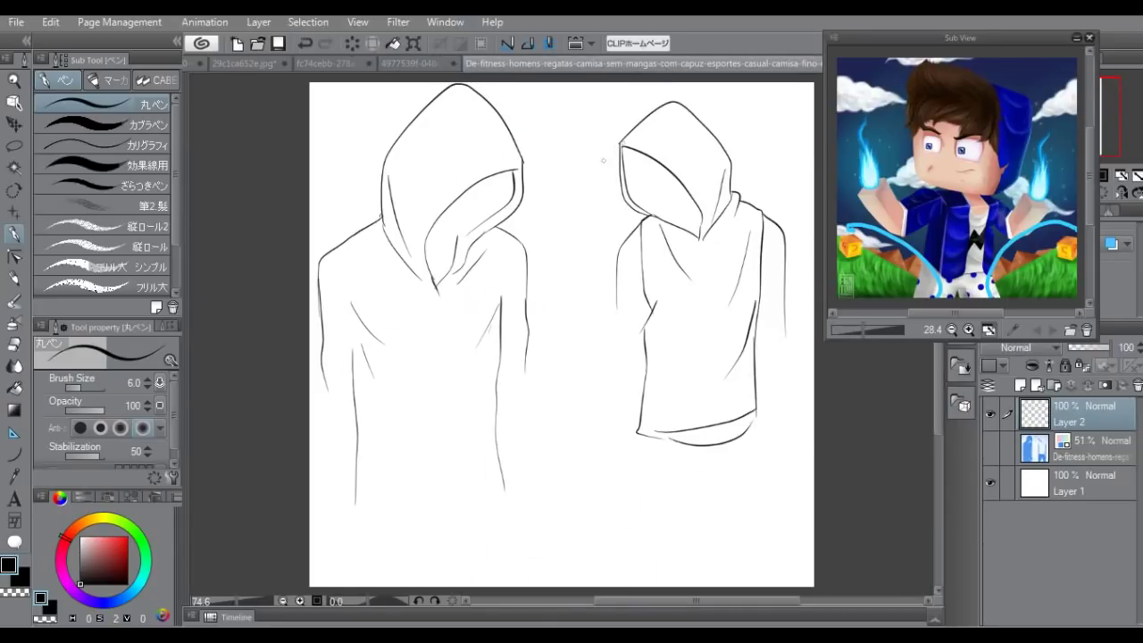
mouse_move(596, 159)
left_mouse_down()
mouse_move(659, 105)
mouse_move(616, 166)
mouse_move(696, 111)
mouse_move(630, 100)
left_mouse_up()
key("ctrl+z")
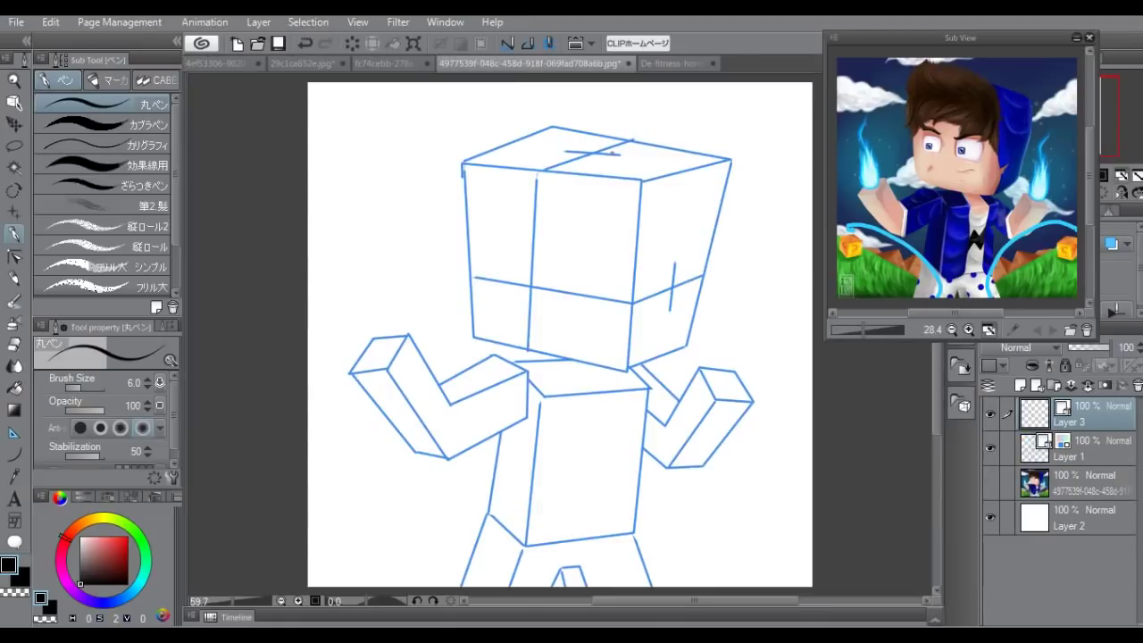
mouse_move(611, 152)
left_mouse_down()
mouse_move(645, 178)
mouse_move(648, 202)
left_mouse_up()
key("ctrl+z")
mouse_move(615, 153)
left_mouse_down()
mouse_move(636, 156)
mouse_move(652, 198)
mouse_move(655, 170)
mouse_move(661, 191)
mouse_move(641, 344)
mouse_move(595, 413)
left_mouse_up()
key("ctrl+z")
key("ctrl+z")
key("ctrl+z")
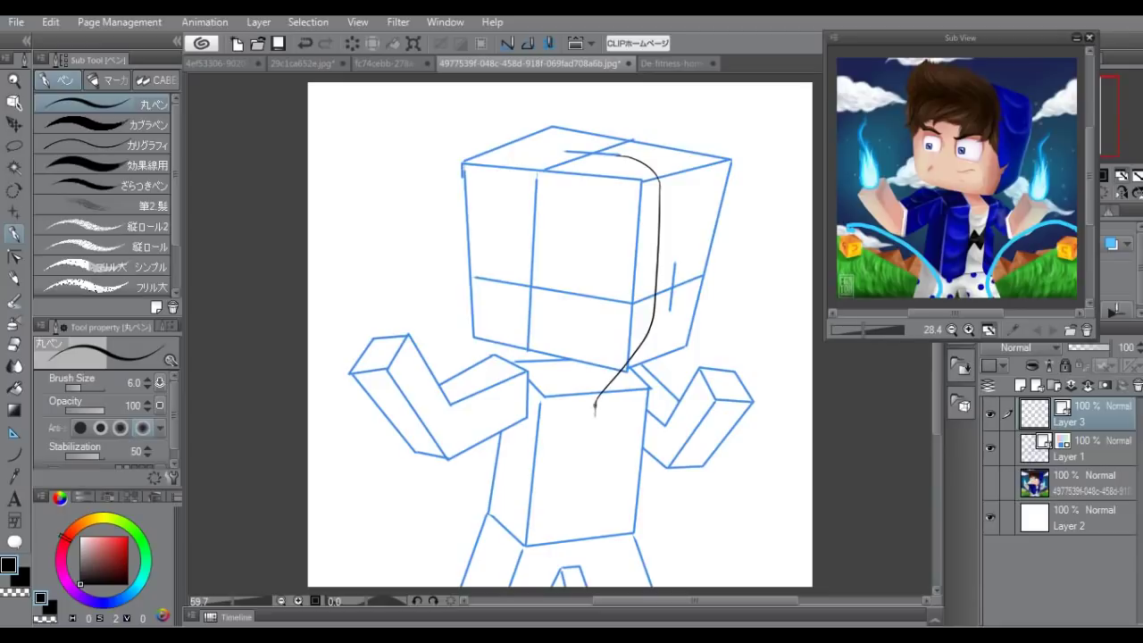
Draw the full hood arc over the chibi's blocky head and down its side.
mouse_move(627, 156)
left_mouse_down()
mouse_move(499, 140)
mouse_move(469, 157)
left_mouse_up()
key("ctrl+z")
mouse_move(556, 121)
left_mouse_down()
mouse_move(500, 128)
mouse_move(471, 159)
mouse_move(612, 113)
left_mouse_up()
key("ctrl+z")
key("ctrl+z")
mouse_move(474, 153)
left_mouse_down()
mouse_move(536, 115)
mouse_move(737, 178)
mouse_move(723, 313)
mouse_move(607, 394)
left_mouse_up()
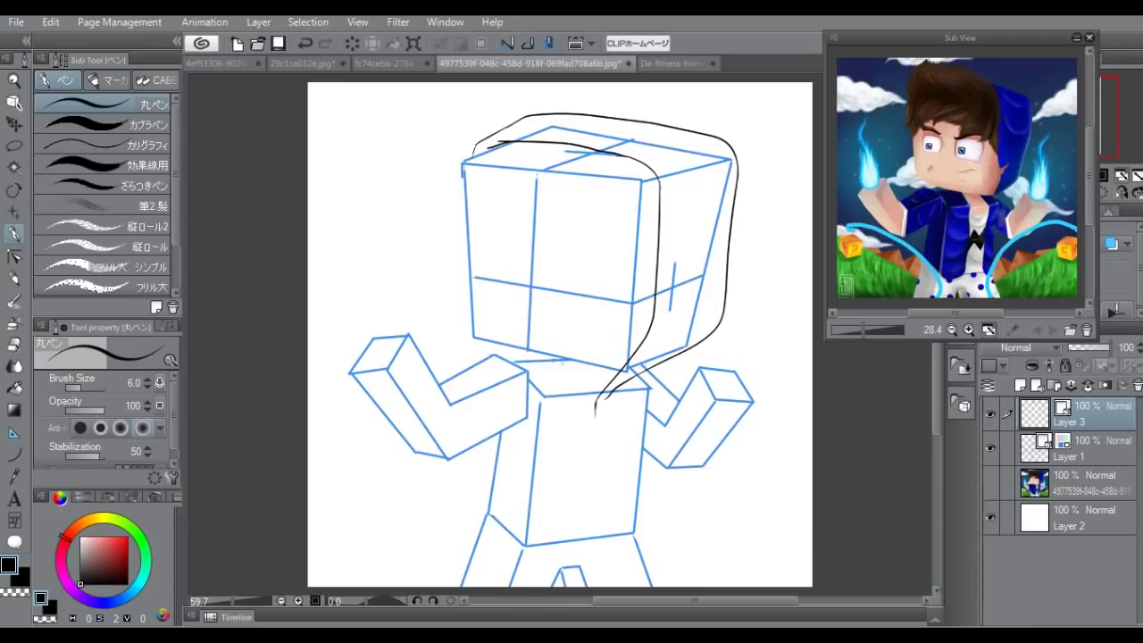
Add the hood's curved lower edge and the hoodie lines beside the neck and down the torso.
mouse_move(510, 345)
left_mouse_down()
mouse_move(540, 382)
mouse_move(580, 399)
mouse_move(573, 520)
left_mouse_up()
key("ctrl+z")
left_click_drag(611, 375, 614, 518)
mouse_move(493, 343)
left_mouse_down()
mouse_move(506, 385)
mouse_move(555, 402)
left_mouse_up()
key("ctrl+z")
key("ctrl+z")
mouse_move(484, 343)
left_mouse_down()
mouse_move(561, 402)
mouse_move(491, 363)
left_mouse_up()
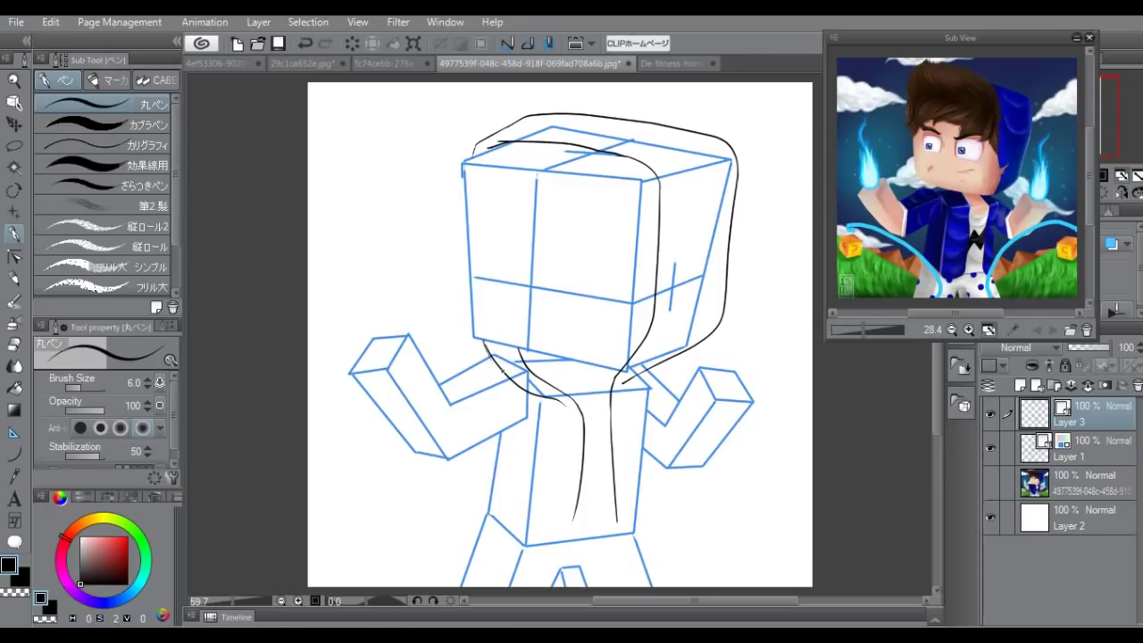
mouse_move(661, 361)
left_mouse_down()
mouse_move(632, 393)
mouse_move(658, 386)
mouse_move(625, 402)
left_mouse_up()
key("ctrl+z")
left_click_drag(545, 395, 564, 414)
left_click_drag(648, 377, 652, 420)
key("ctrl+z")
mouse_move(645, 368)
left_mouse_down()
mouse_move(646, 482)
mouse_move(663, 520)
left_mouse_up()
Draw the hoodie's left and right sides down the torso with a thin vertical fold.
mouse_move(615, 516)
left_mouse_down()
mouse_move(619, 545)
mouse_move(660, 520)
mouse_move(668, 539)
mouse_move(622, 547)
mouse_move(638, 548)
mouse_move(660, 511)
left_mouse_up()
key("ctrl+z")
key("ctrl+z")
key("ctrl+z")
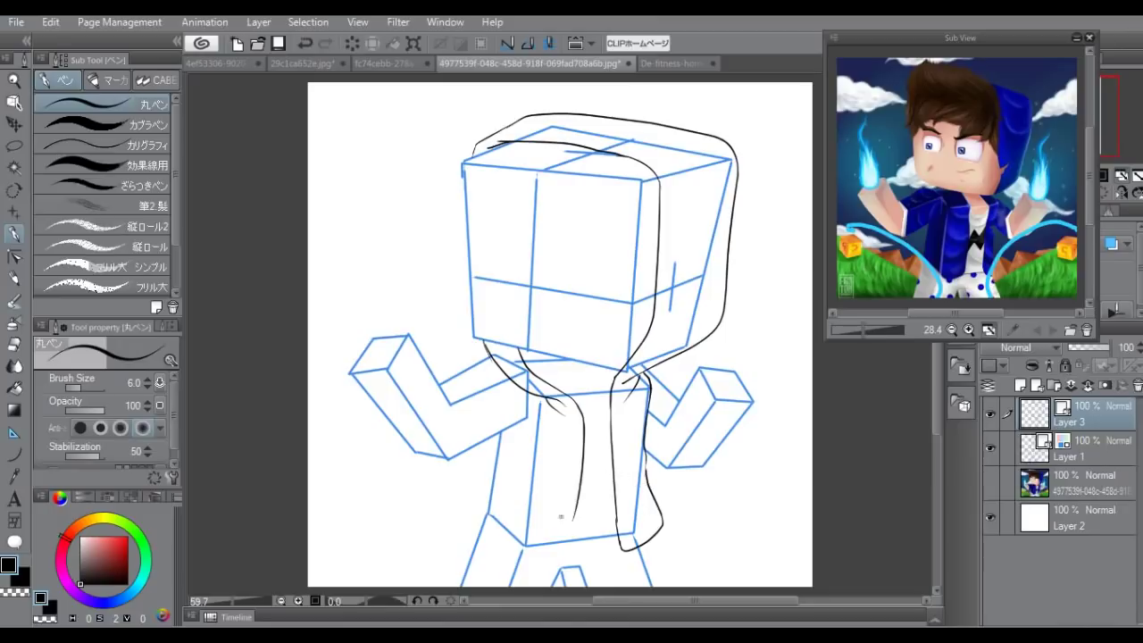
mouse_move(573, 514)
left_mouse_down()
mouse_move(555, 550)
mouse_move(539, 555)
mouse_move(479, 514)
left_mouse_up()
mouse_move(511, 427)
left_mouse_down()
mouse_move(539, 441)
mouse_move(546, 466)
mouse_move(520, 468)
left_mouse_up()
key("ctrl+z")
key("ctrl+z")
left_click_drag(513, 423, 516, 466)
left_click_drag(498, 429, 479, 507)
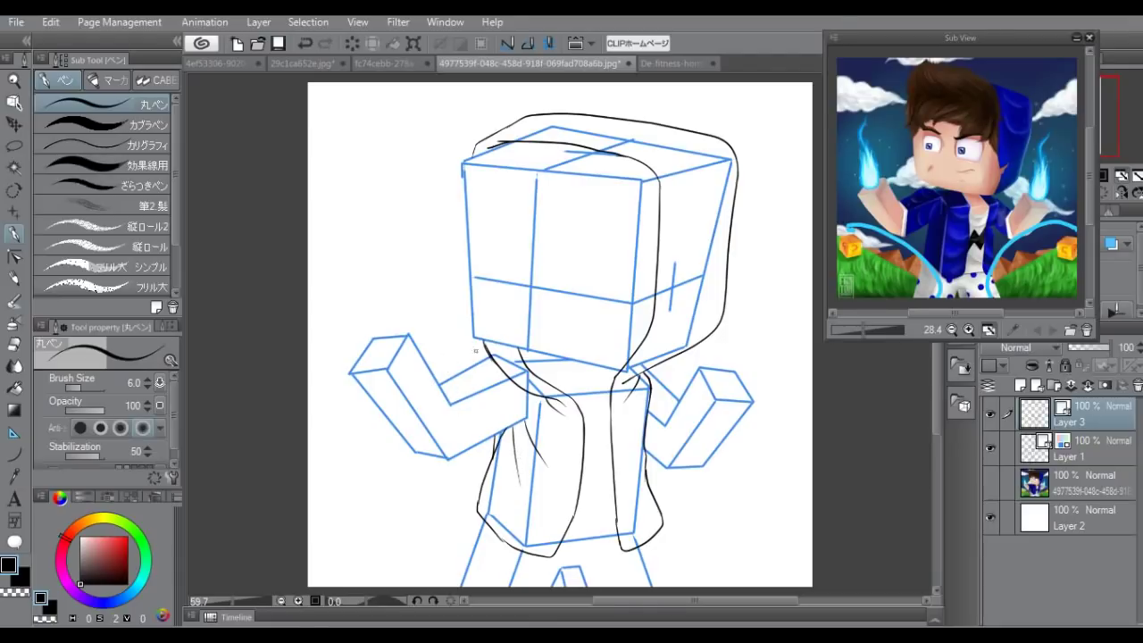
mouse_move(570, 396)
left_mouse_down()
mouse_move(587, 402)
mouse_move(614, 381)
mouse_move(595, 471)
left_mouse_up()
key("ctrl+z")
key("ctrl+z")
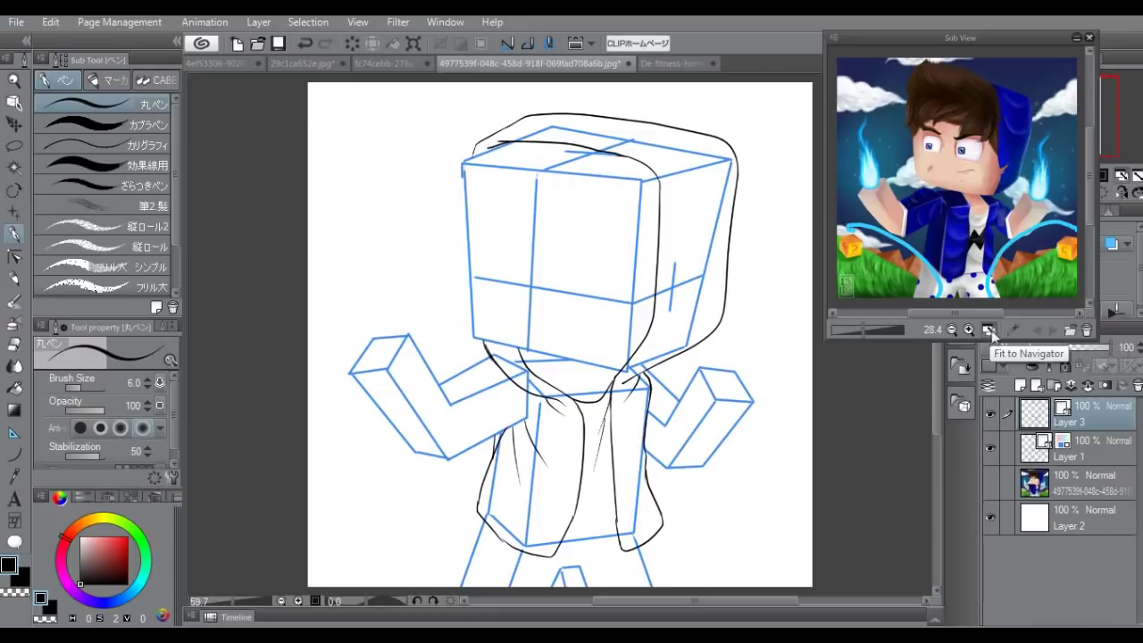
Zoom in and add a curved fold line on the torso, undoing several trial strokes.
scroll(931, 168, "up", 2)
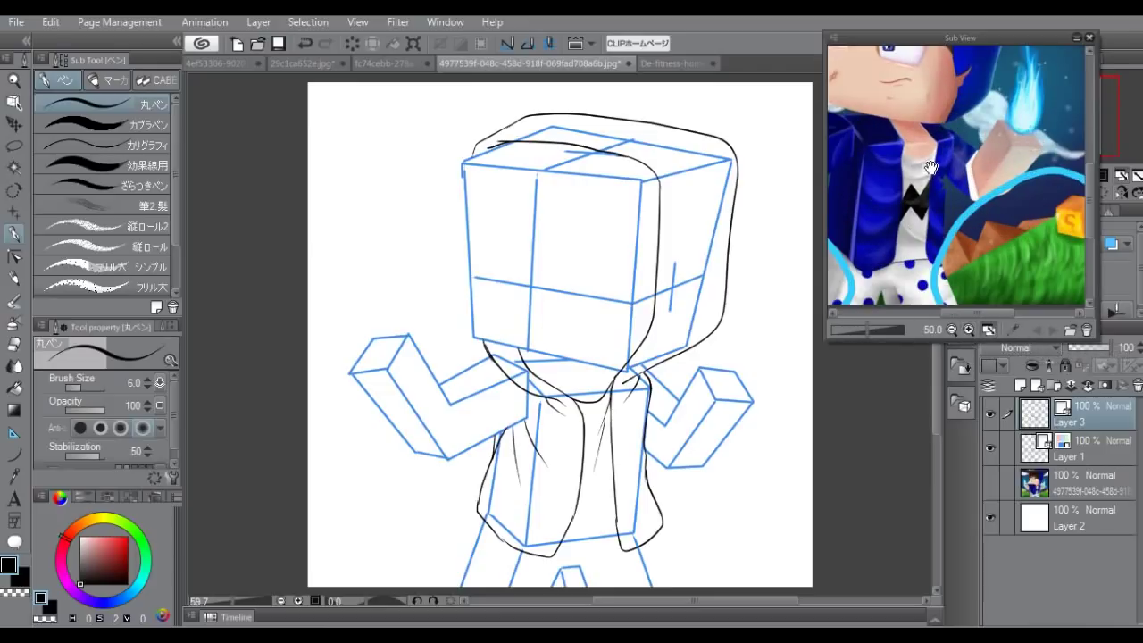
left_click_drag(920, 179, 913, 180)
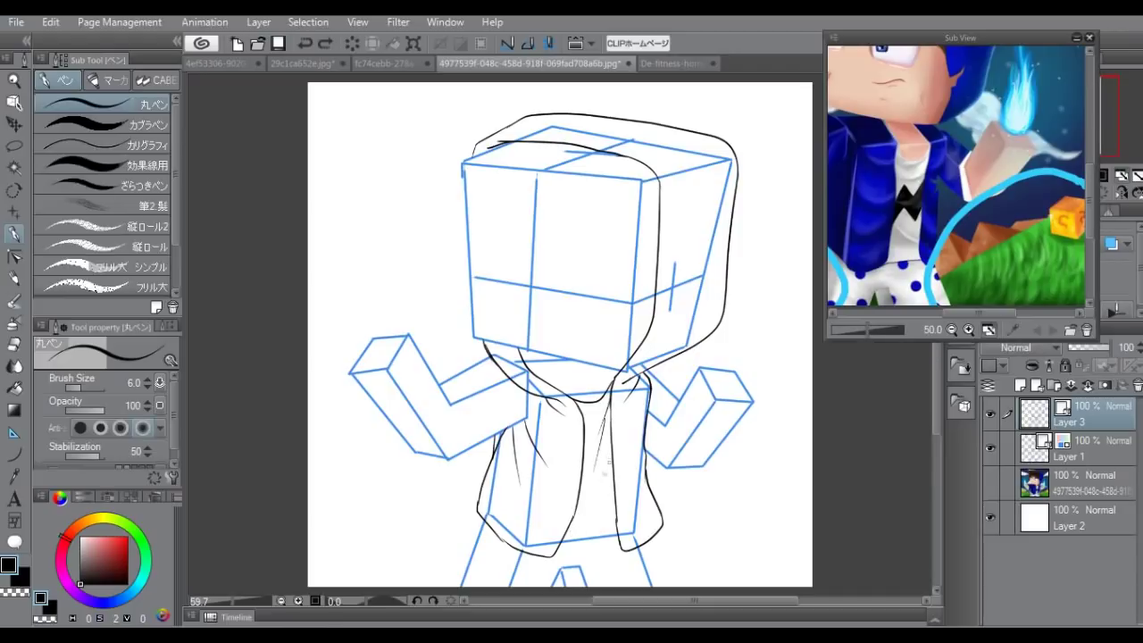
left_click_drag(559, 482, 612, 527)
left_click_drag(518, 430, 546, 507)
key("ctrl+z")
left_click_drag(529, 412, 535, 475)
key("ctrl+z")
key("ctrl+z")
left_click_drag(648, 378, 579, 500)
key("ctrl+z")
mouse_move(407, 577)
left_mouse_down()
mouse_move(502, 536)
mouse_move(720, 311)
left_mouse_up()
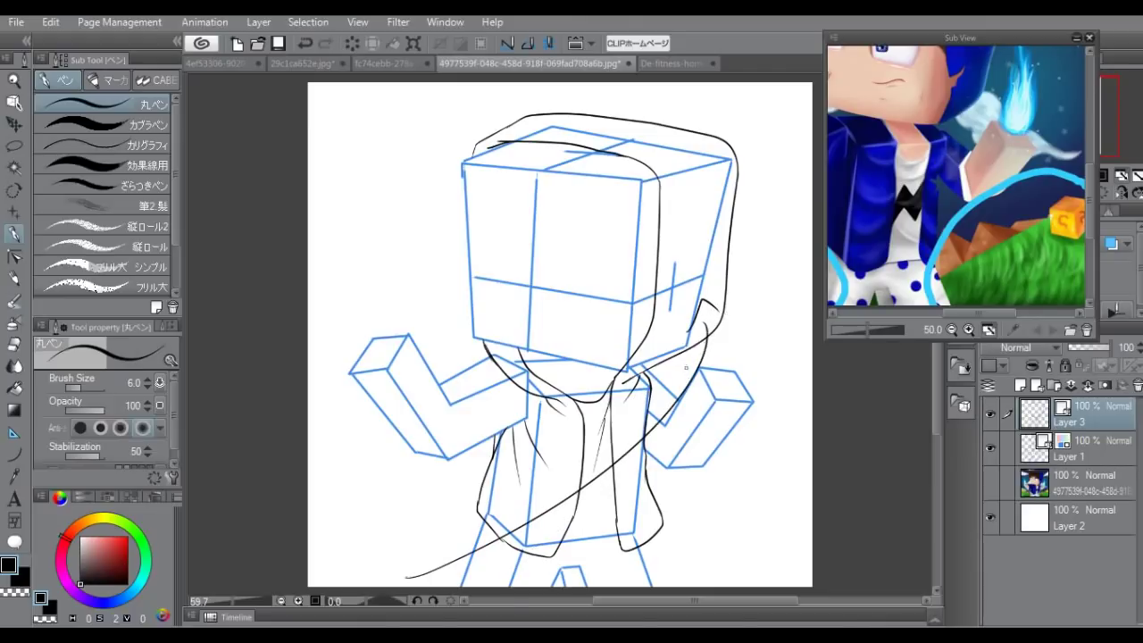
key("ctrl+z")
key("ctrl+z")
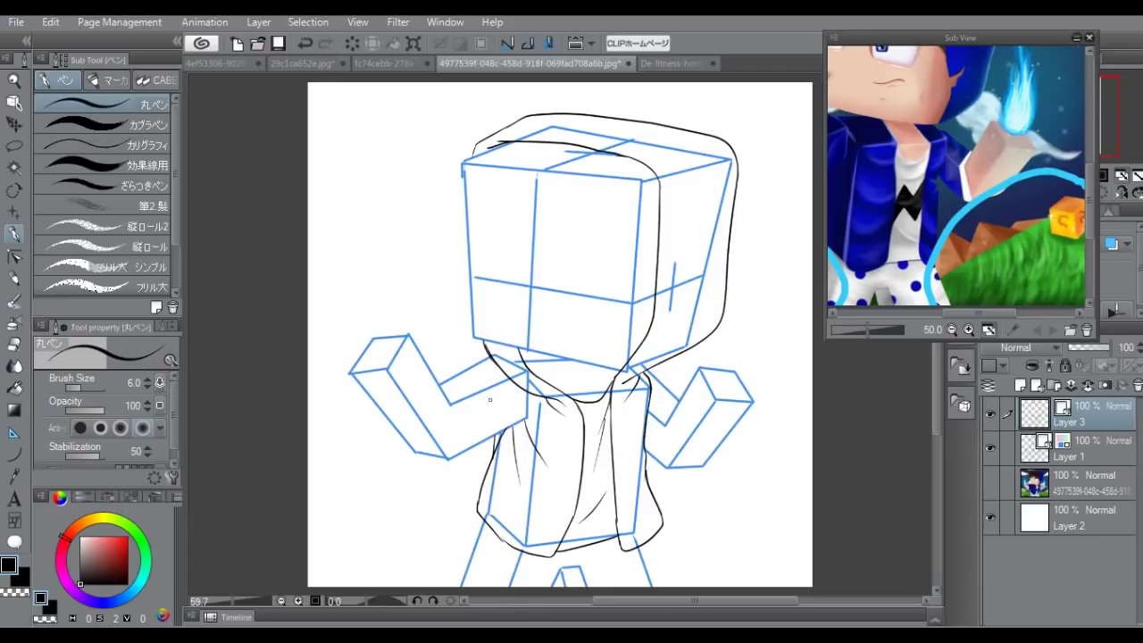
left_click_drag(513, 328, 547, 361)
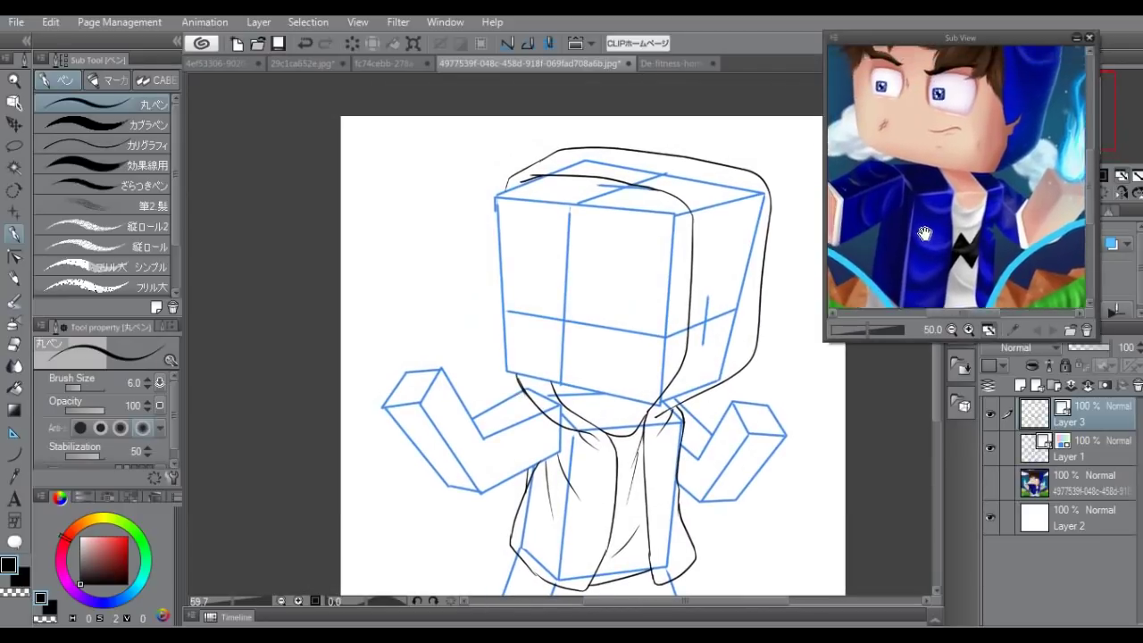
Draw the bunched left sleeve with its cuff and top edge, then start the right sleeve's cuff.
mouse_move(480, 429)
left_mouse_down()
mouse_move(490, 457)
mouse_move(502, 449)
mouse_move(494, 476)
left_mouse_up()
key("ctrl+z")
mouse_move(479, 428)
left_mouse_down()
mouse_move(453, 492)
mouse_move(490, 475)
left_mouse_up()
key("ctrl+z")
mouse_move(473, 418)
left_mouse_down()
mouse_move(509, 448)
mouse_move(498, 445)
mouse_move(500, 469)
mouse_move(482, 493)
left_mouse_up()
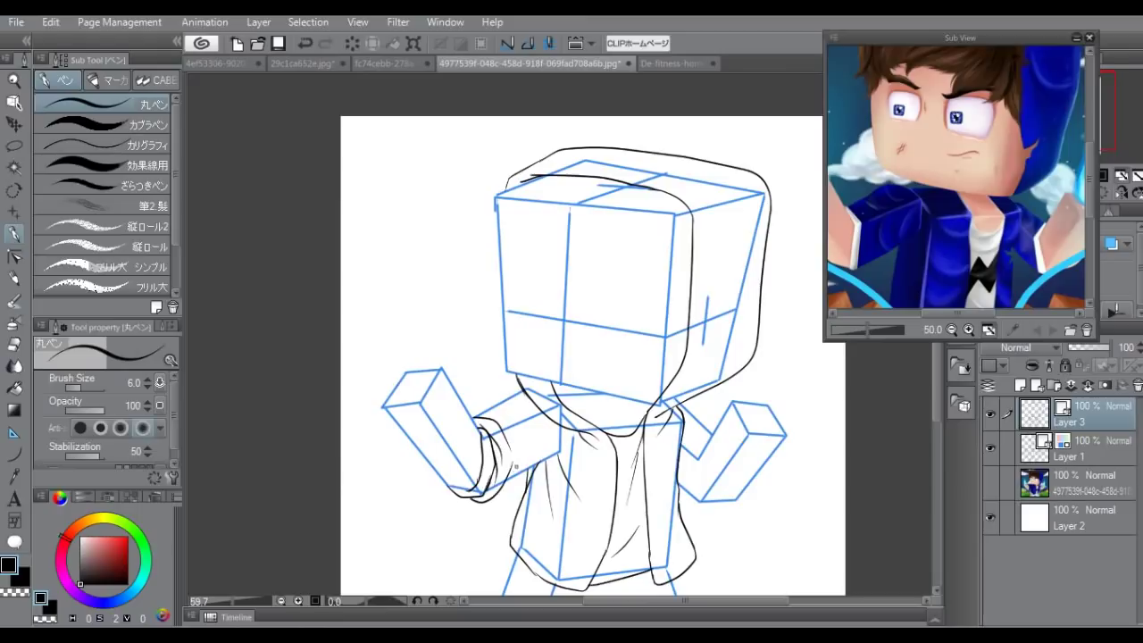
left_click_drag(560, 393, 473, 417)
mouse_move(983, 250)
left_mouse_down()
mouse_move(1006, 234)
mouse_move(980, 236)
left_mouse_up()
left_click_drag(729, 380, 733, 362)
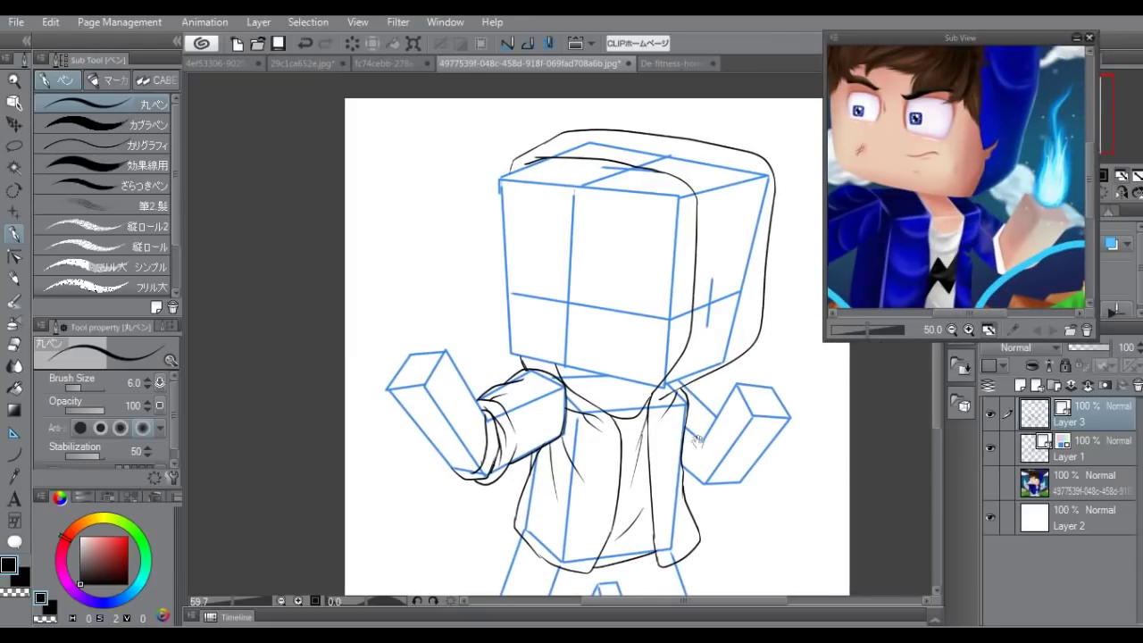
mouse_move(704, 436)
left_mouse_down()
mouse_move(702, 485)
mouse_move(691, 466)
mouse_move(707, 491)
mouse_move(731, 485)
left_mouse_up()
left_click_drag(706, 416, 688, 415)
left_click_drag(612, 534, 530, 509)
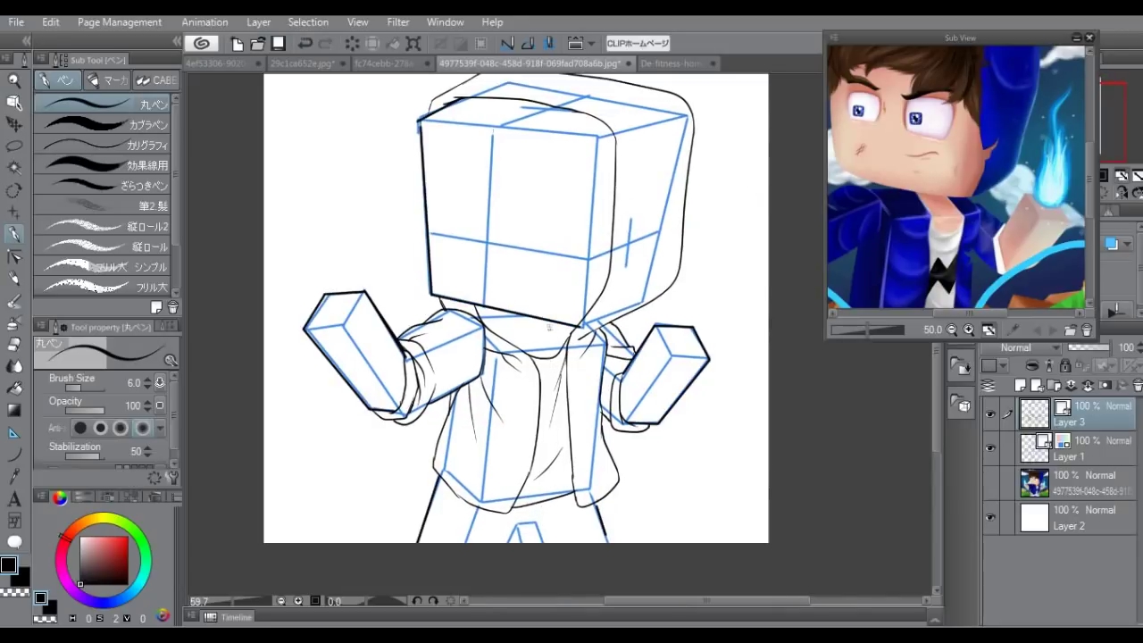
Ink a shirt fold line, the line between the legs, and the right hand's edges.
left_click_drag(547, 365, 550, 393)
left_click_drag(884, 241, 866, 121)
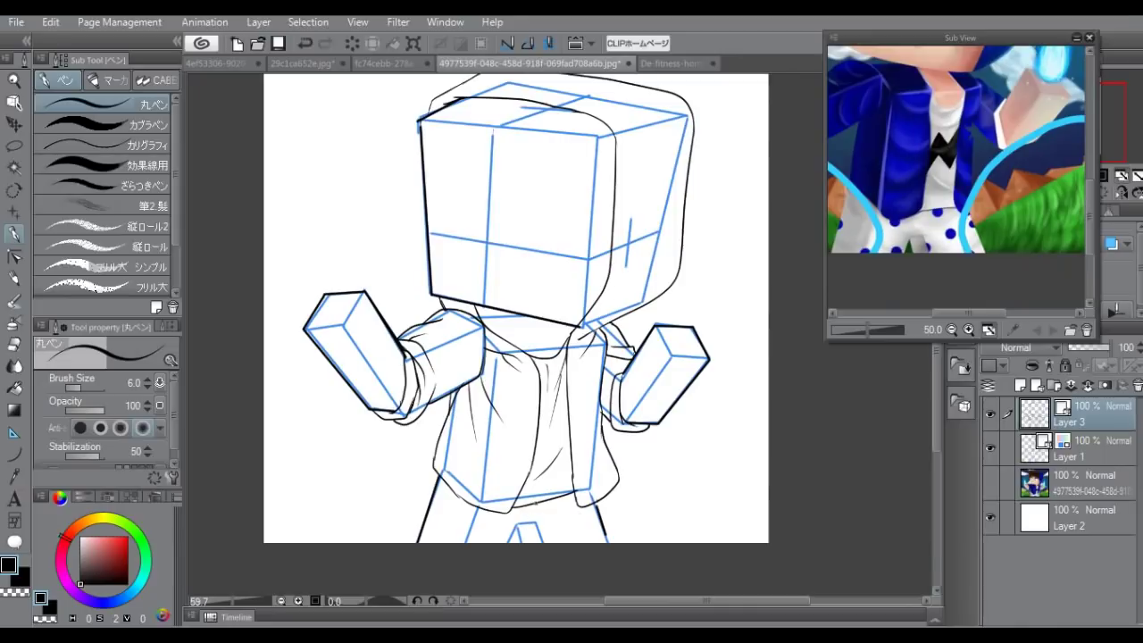
mouse_move(534, 515)
left_mouse_down()
mouse_move(533, 539)
mouse_move(544, 529)
mouse_move(535, 505)
mouse_move(576, 543)
left_mouse_up()
key("ctrl+z")
key("ctrl+z")
key("ctrl+z")
key("ctrl+z")
key("ctrl+z")
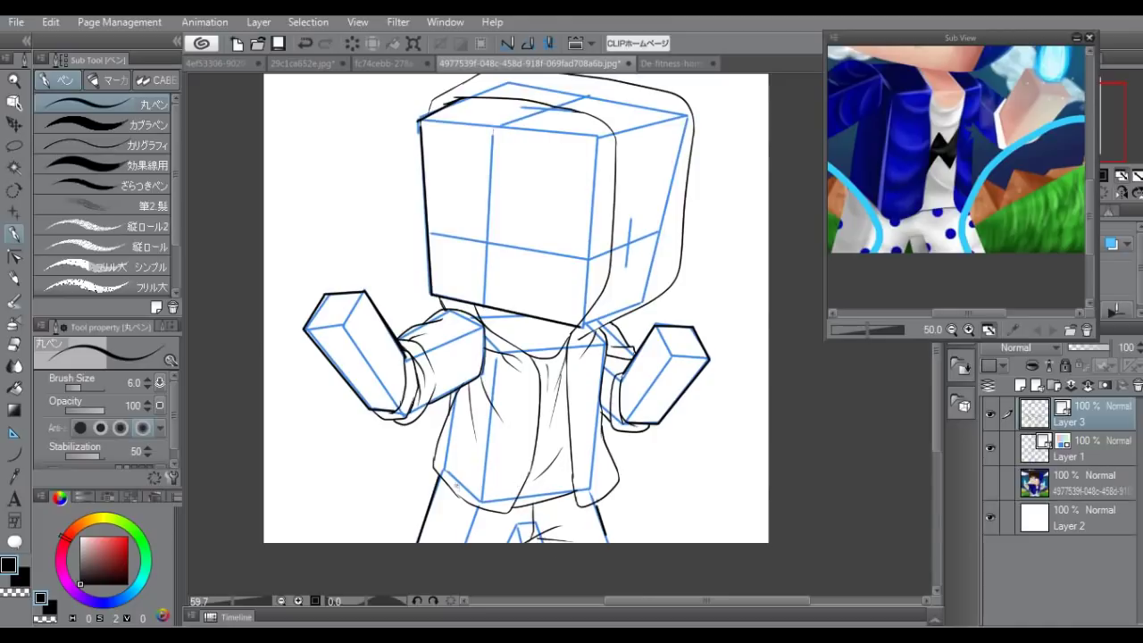
key("ctrl+z")
left_click_drag(522, 534, 572, 542)
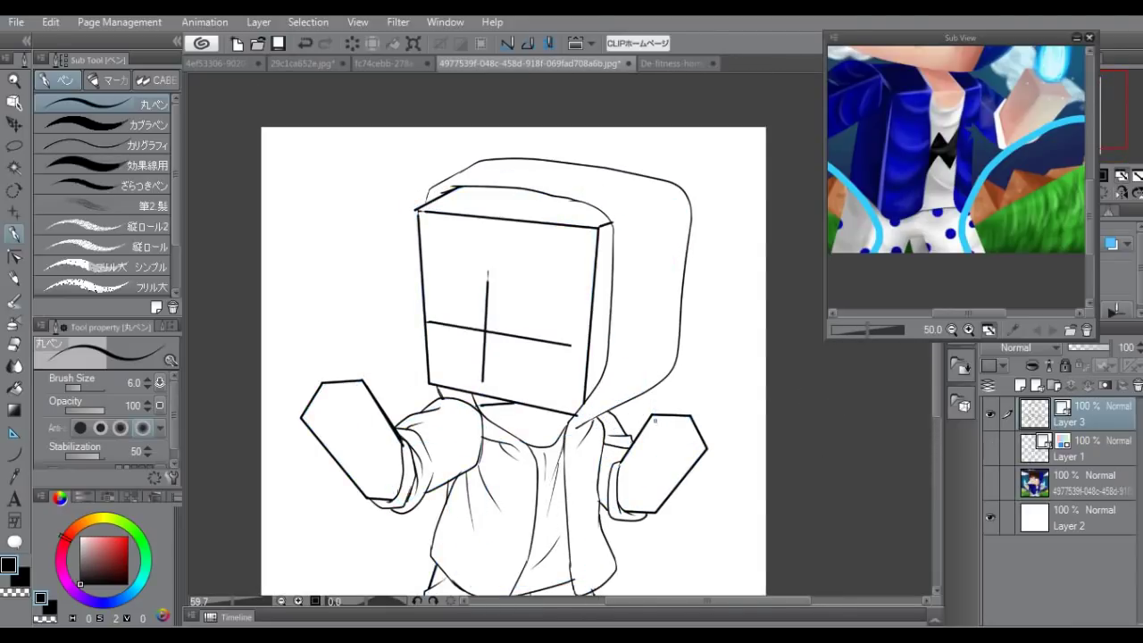
mouse_move(652, 416)
left_mouse_down()
mouse_move(668, 450)
mouse_move(706, 446)
left_mouse_up()
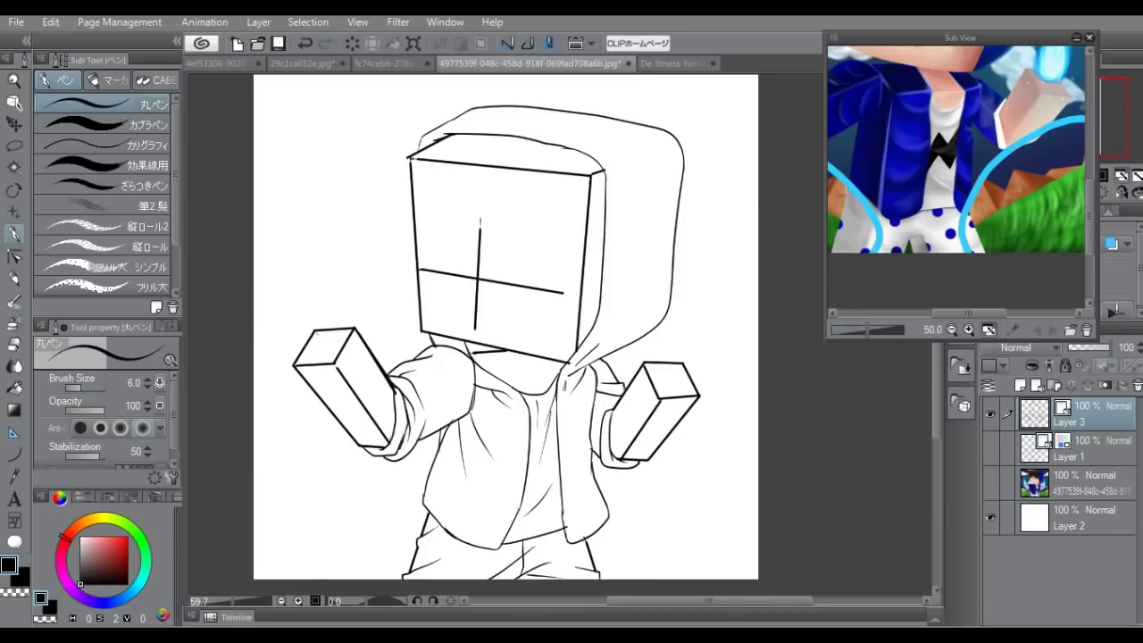
Add a hood-edge stroke and draw drawstrings hanging down the hoodie front.
left_click_drag(575, 381, 598, 414)
left_click_drag(496, 393, 518, 461)
key("e")
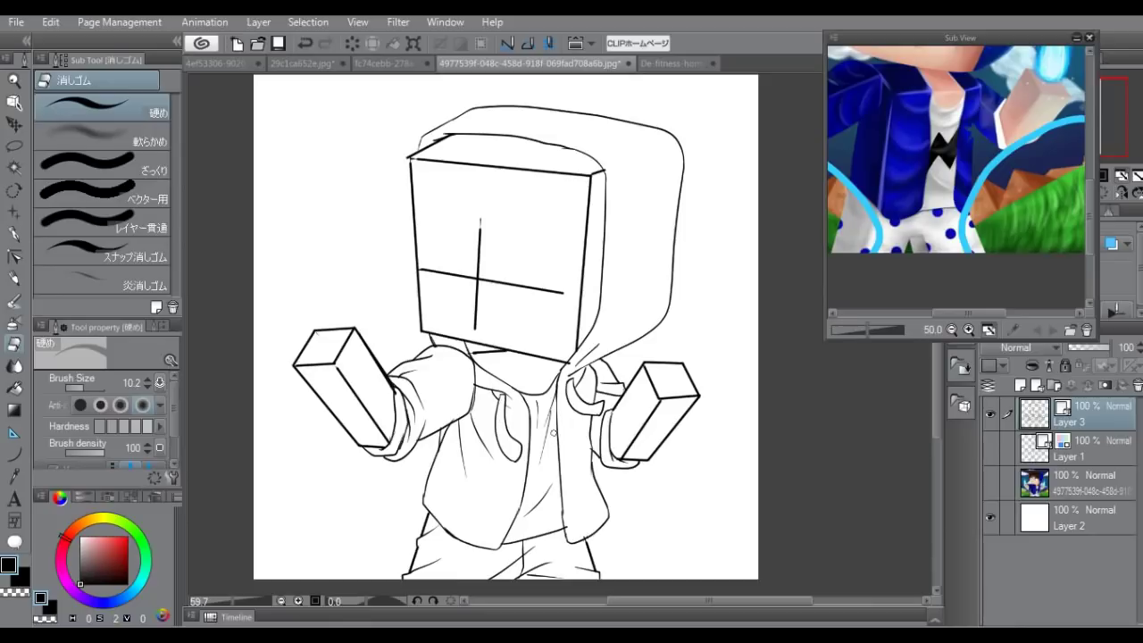
key("p")
left_click_drag(553, 310, 545, 426)
left_click_drag(564, 375, 577, 322)
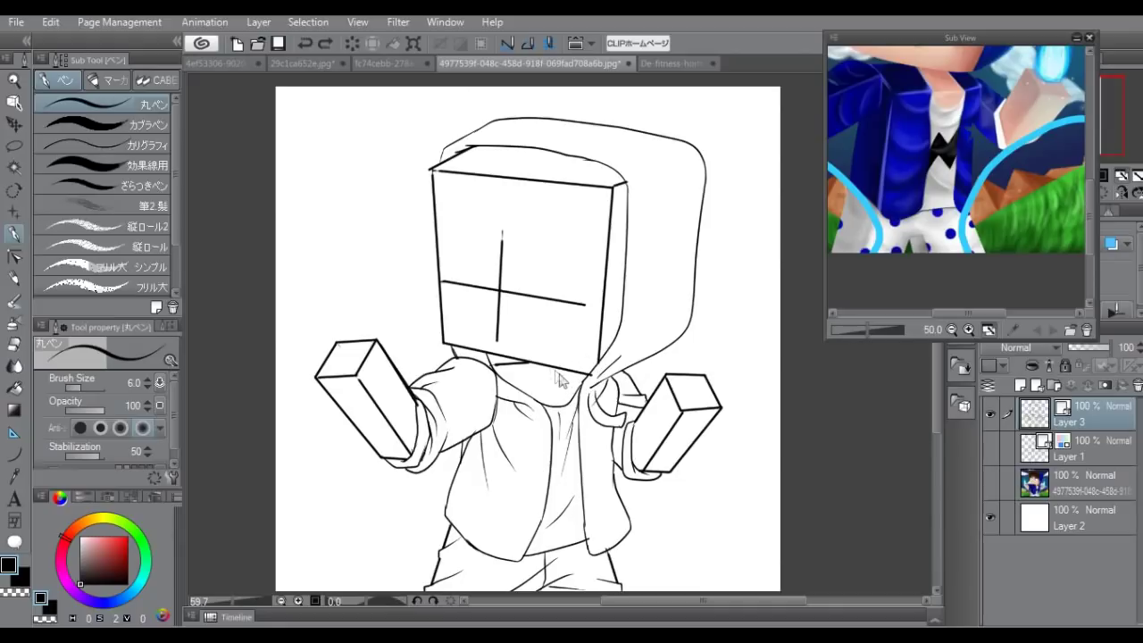
left_click_drag(591, 391, 727, 278)
left_click_drag(534, 412, 641, 369)
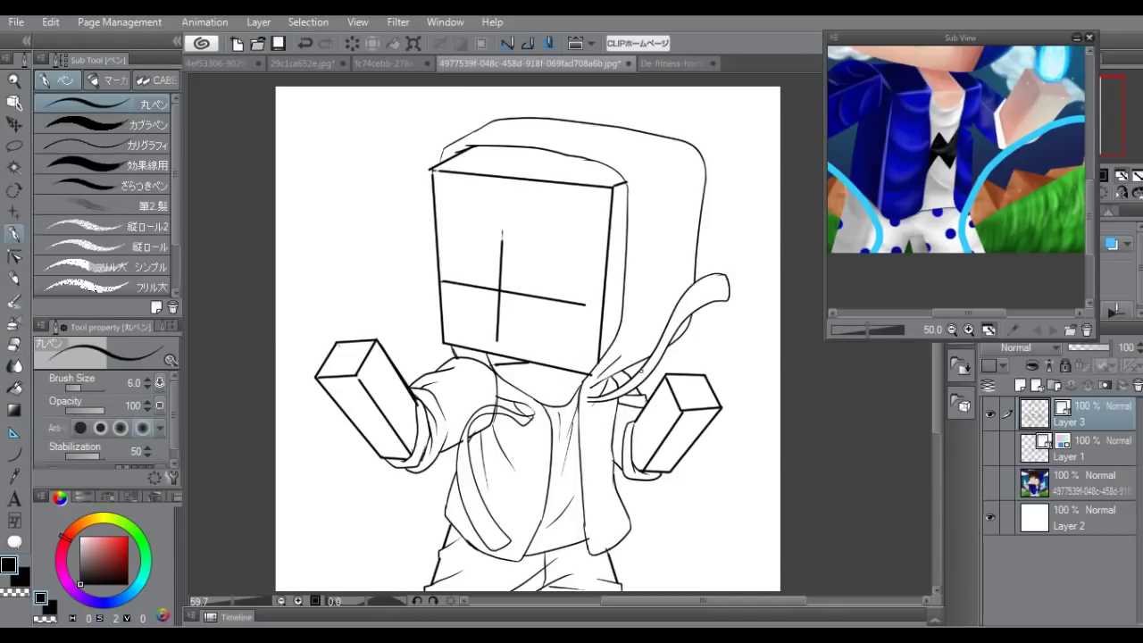
key("ctrl+z")
key("ctrl+z")
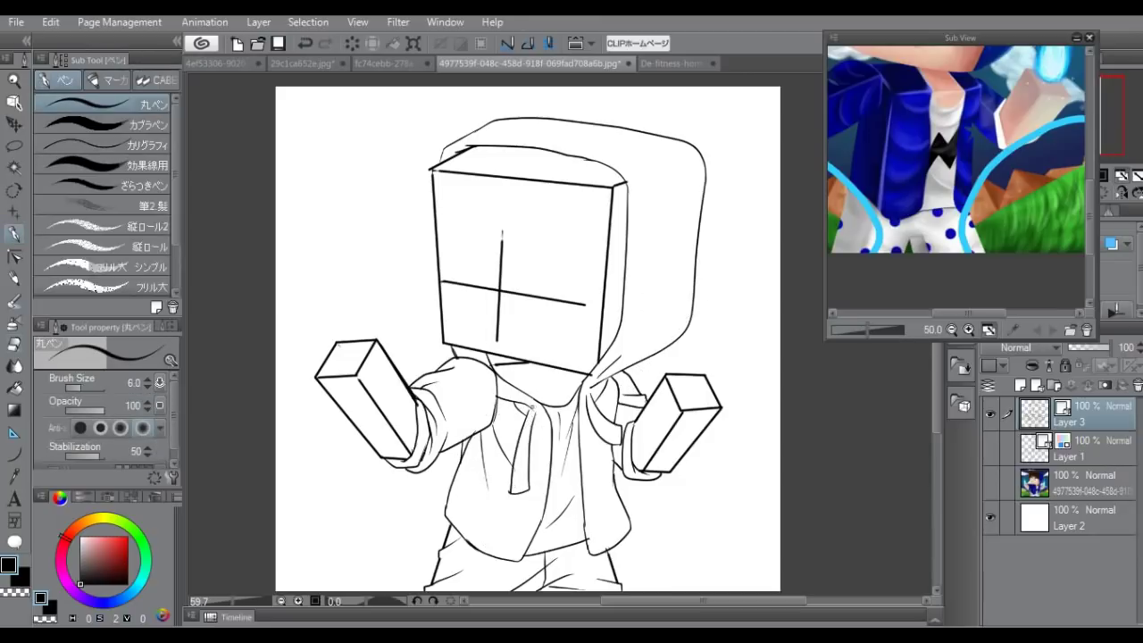
Touch up the hood outline, draw a front pocket, and switch to the hoodie sketch document.
left_click_drag(593, 386, 580, 415)
left_click_drag(618, 355, 631, 325)
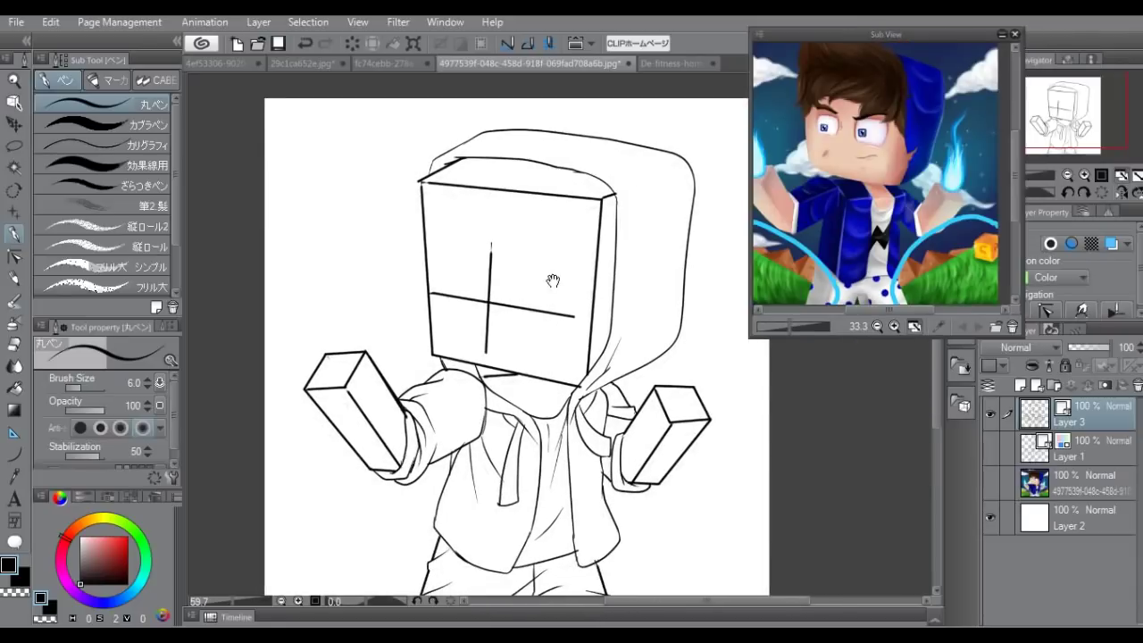
left_click_drag(582, 417, 584, 421)
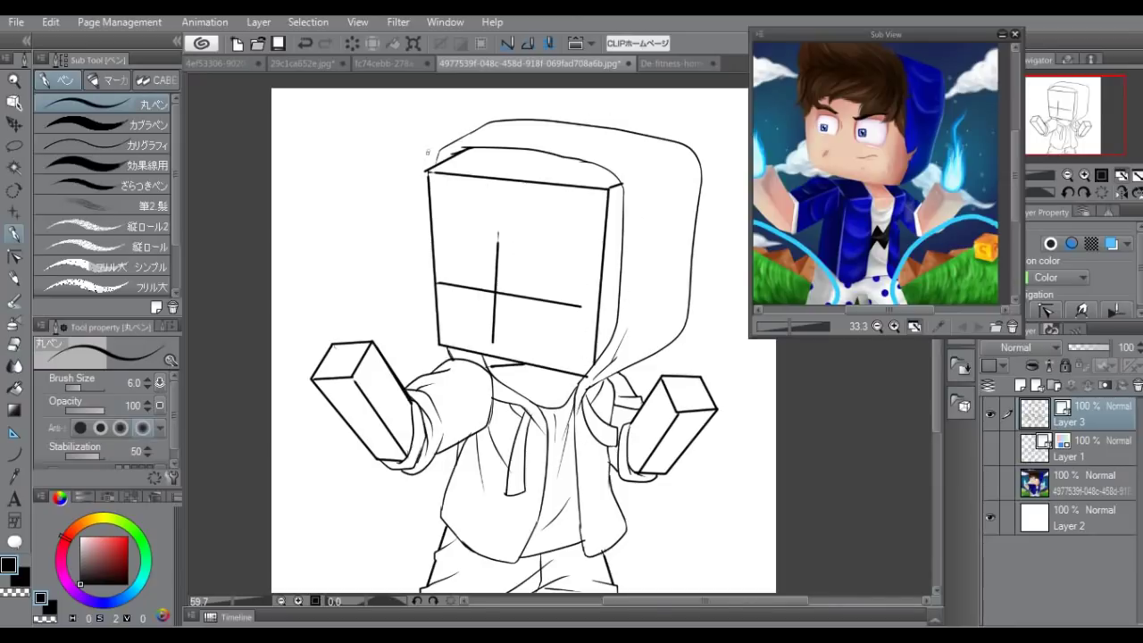
left_click_drag(440, 148, 434, 168)
mouse_move(451, 536)
left_mouse_down()
mouse_move(534, 509)
mouse_move(616, 509)
left_mouse_up()
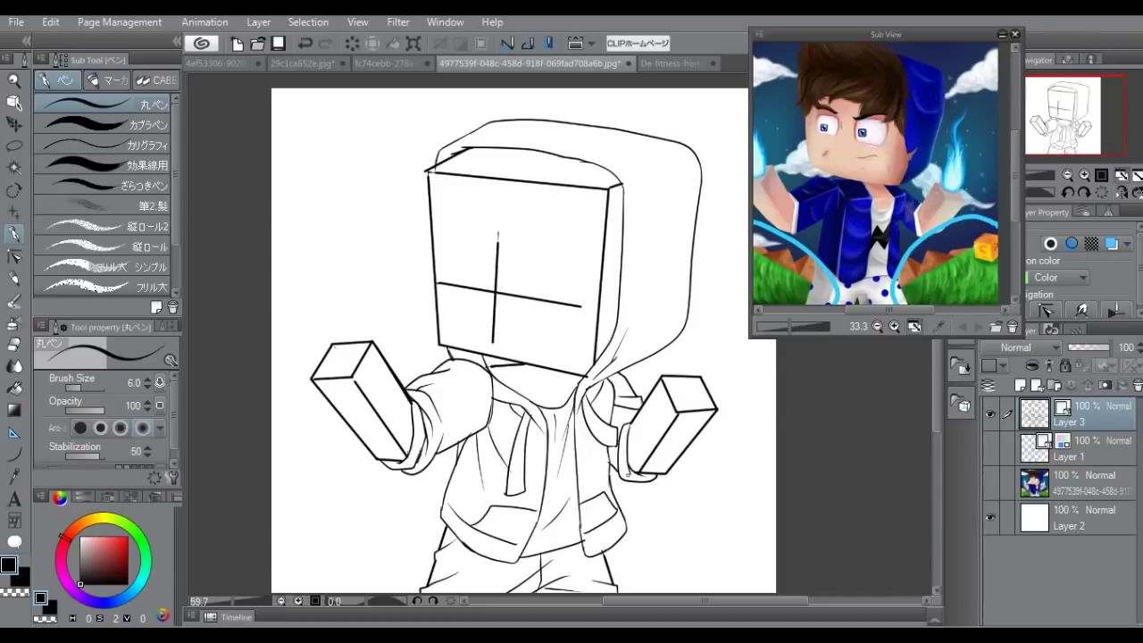
left_click_drag(494, 405, 481, 431)
left_click(665, 63)
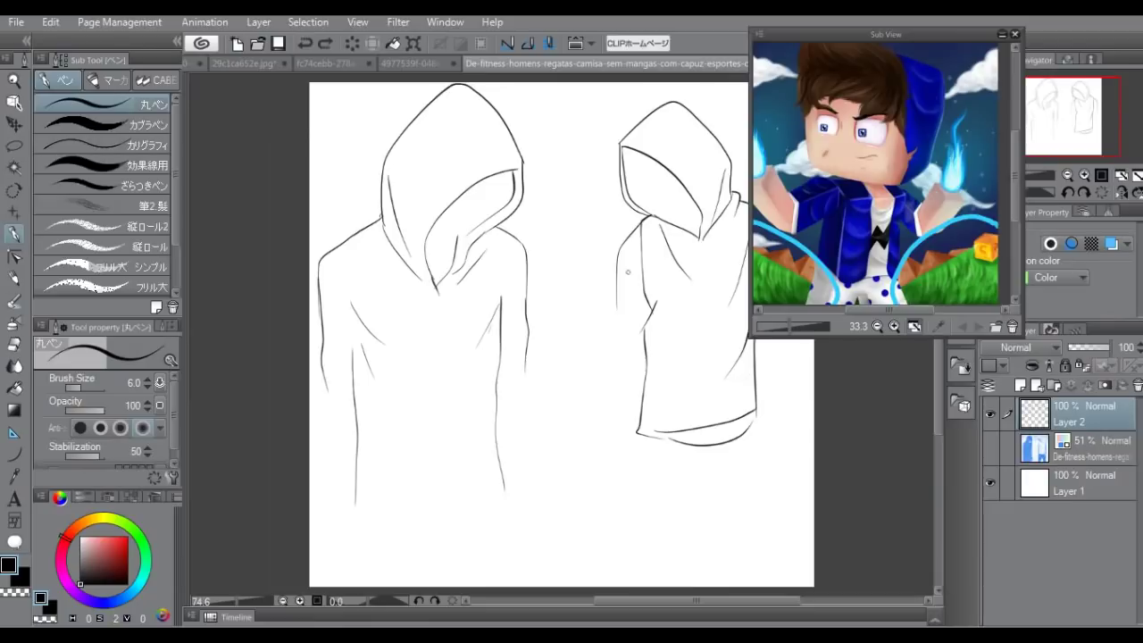
Switch back to the 4977539f… chibi character document.
left_click(421, 63)
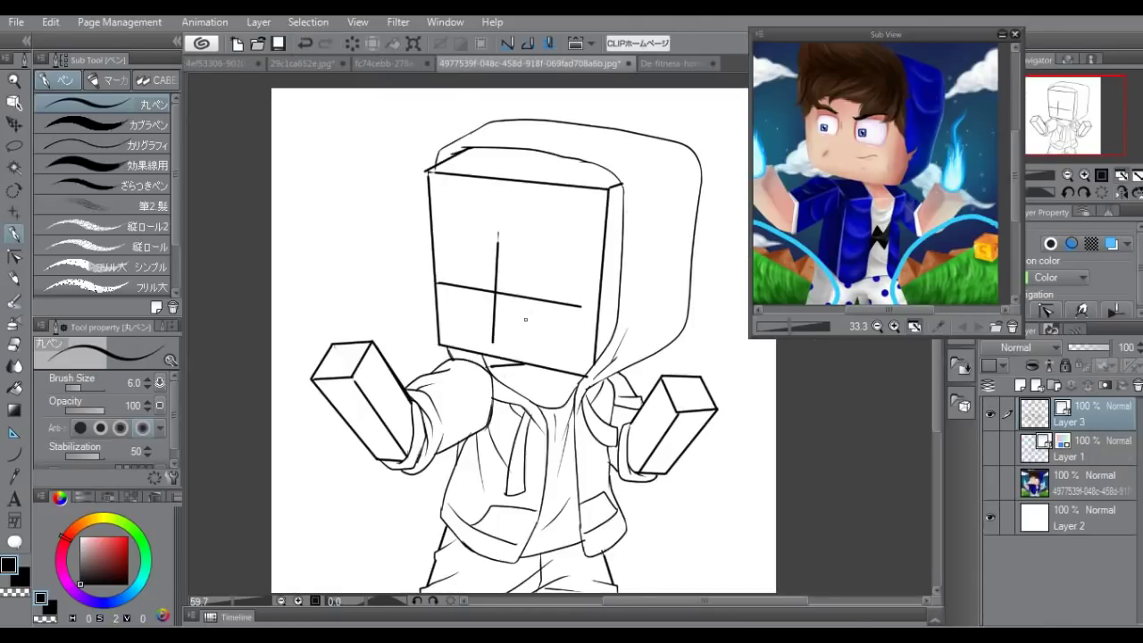